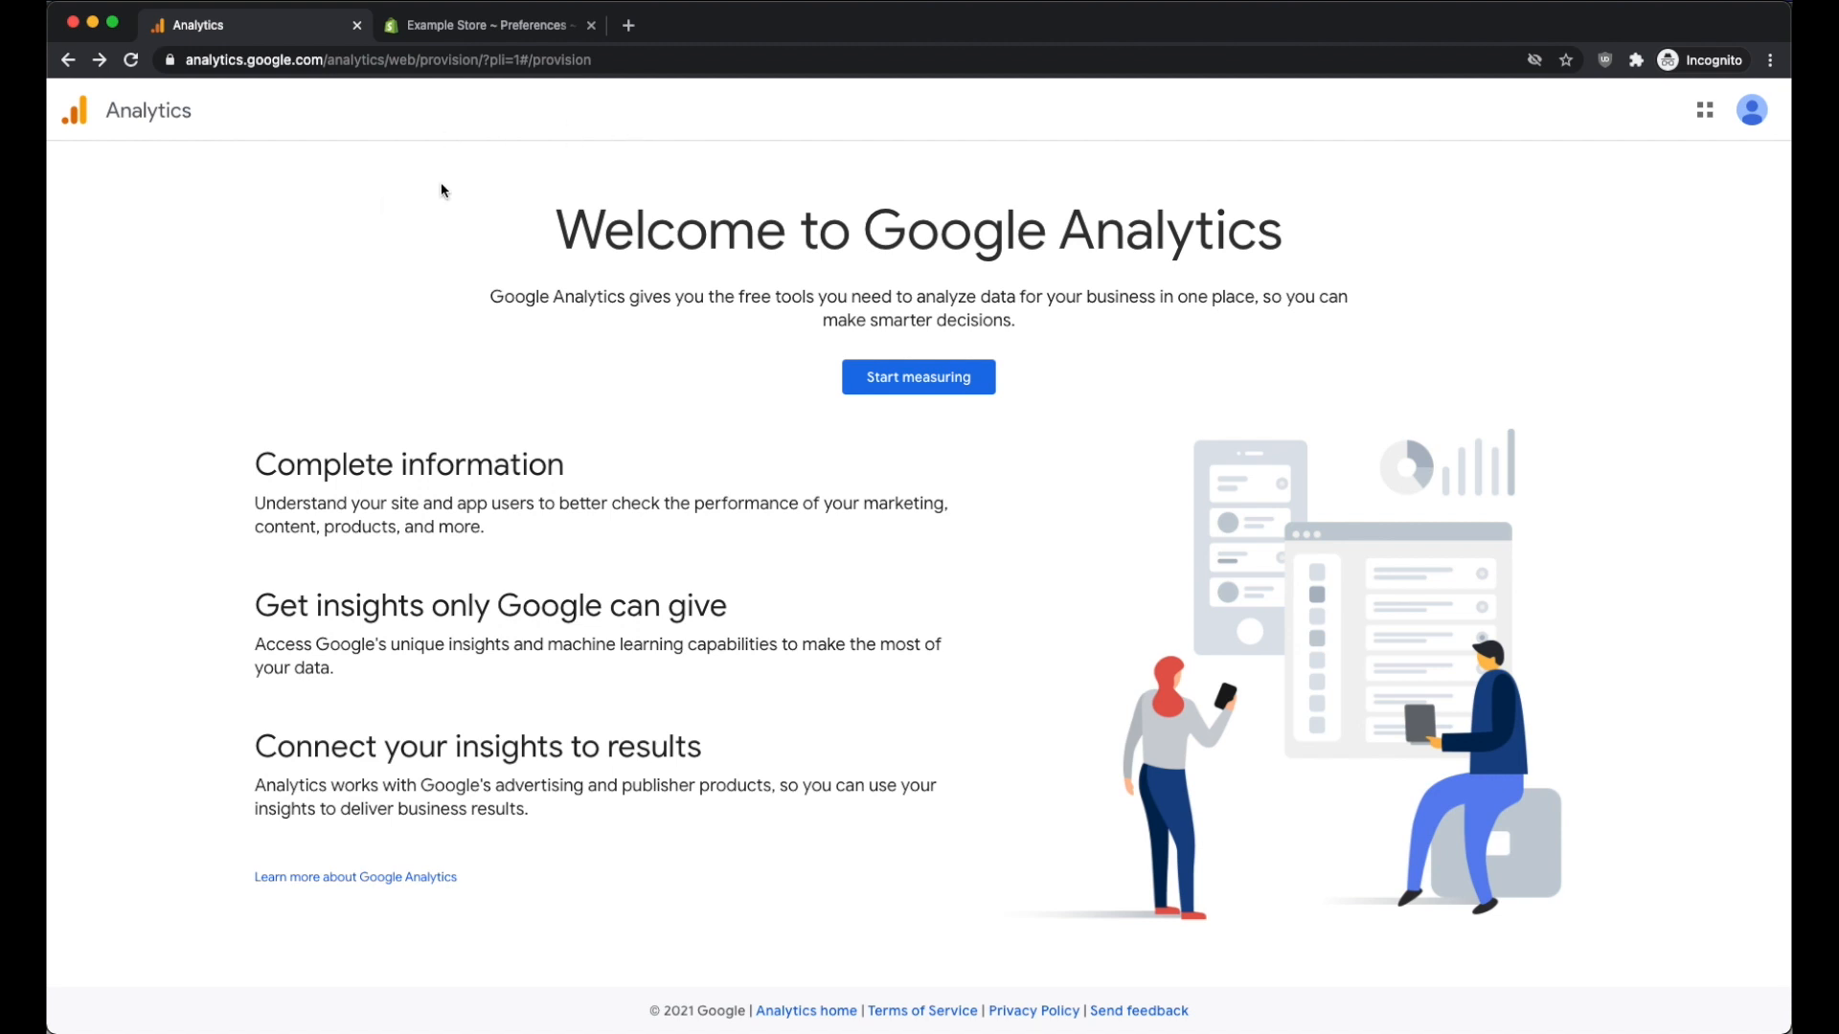
Step: Start setting up a new Analytics account named "Shopify Store" and continue to the property setup
left_click(925, 386)
left_click(270, 359)
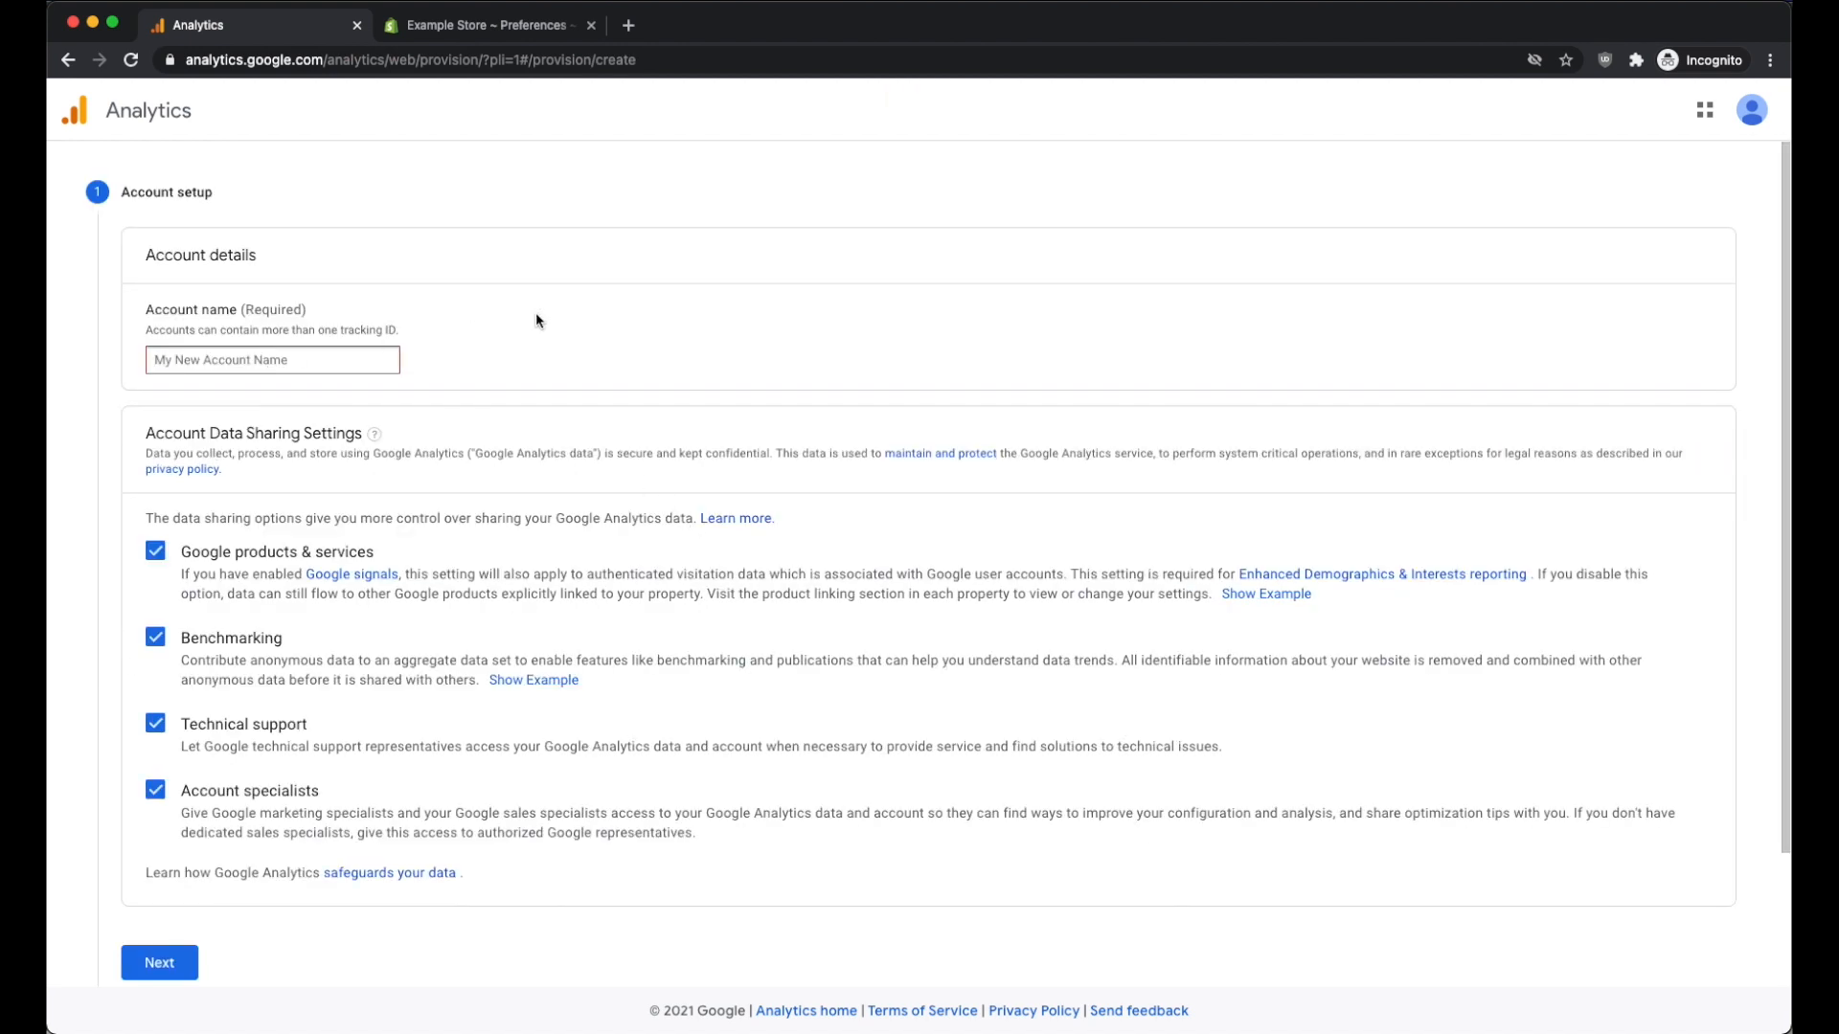
type("Shopify Store")
left_click(154, 963)
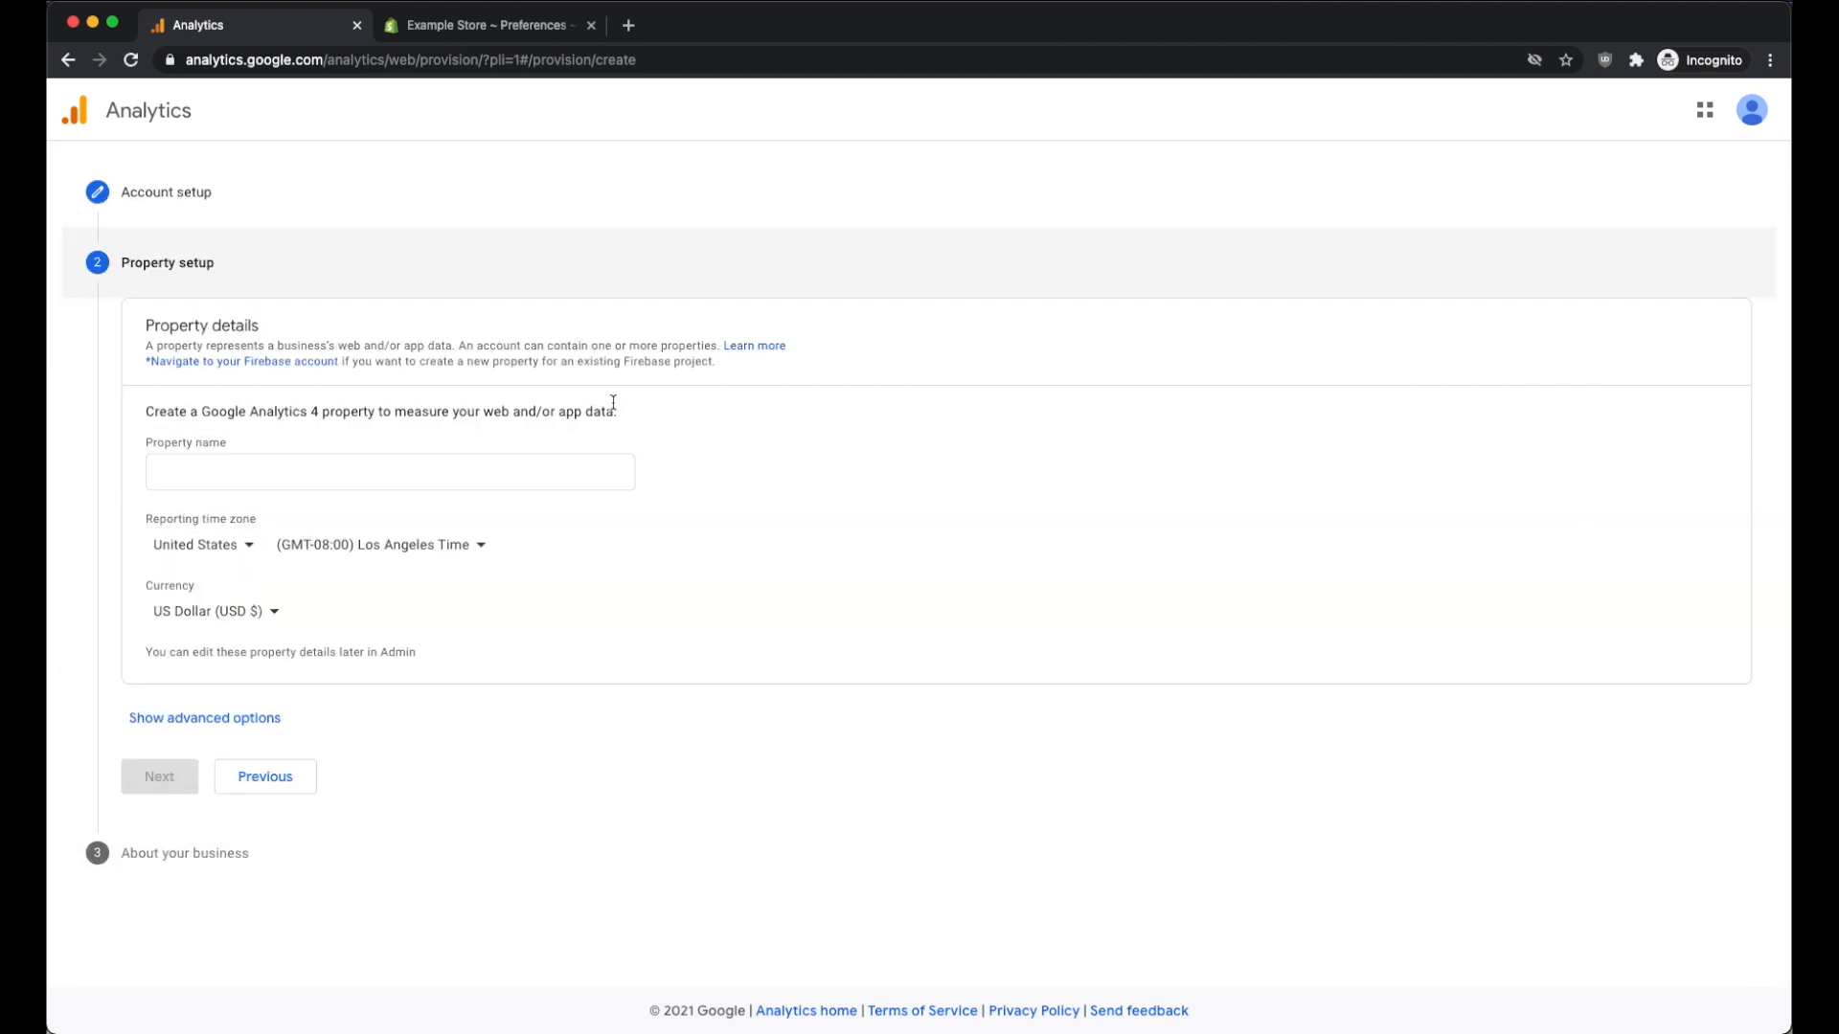
Step: Name the new property "My Shopify Store" and check the currency choices, keeping US Dollar
left_click(259, 471)
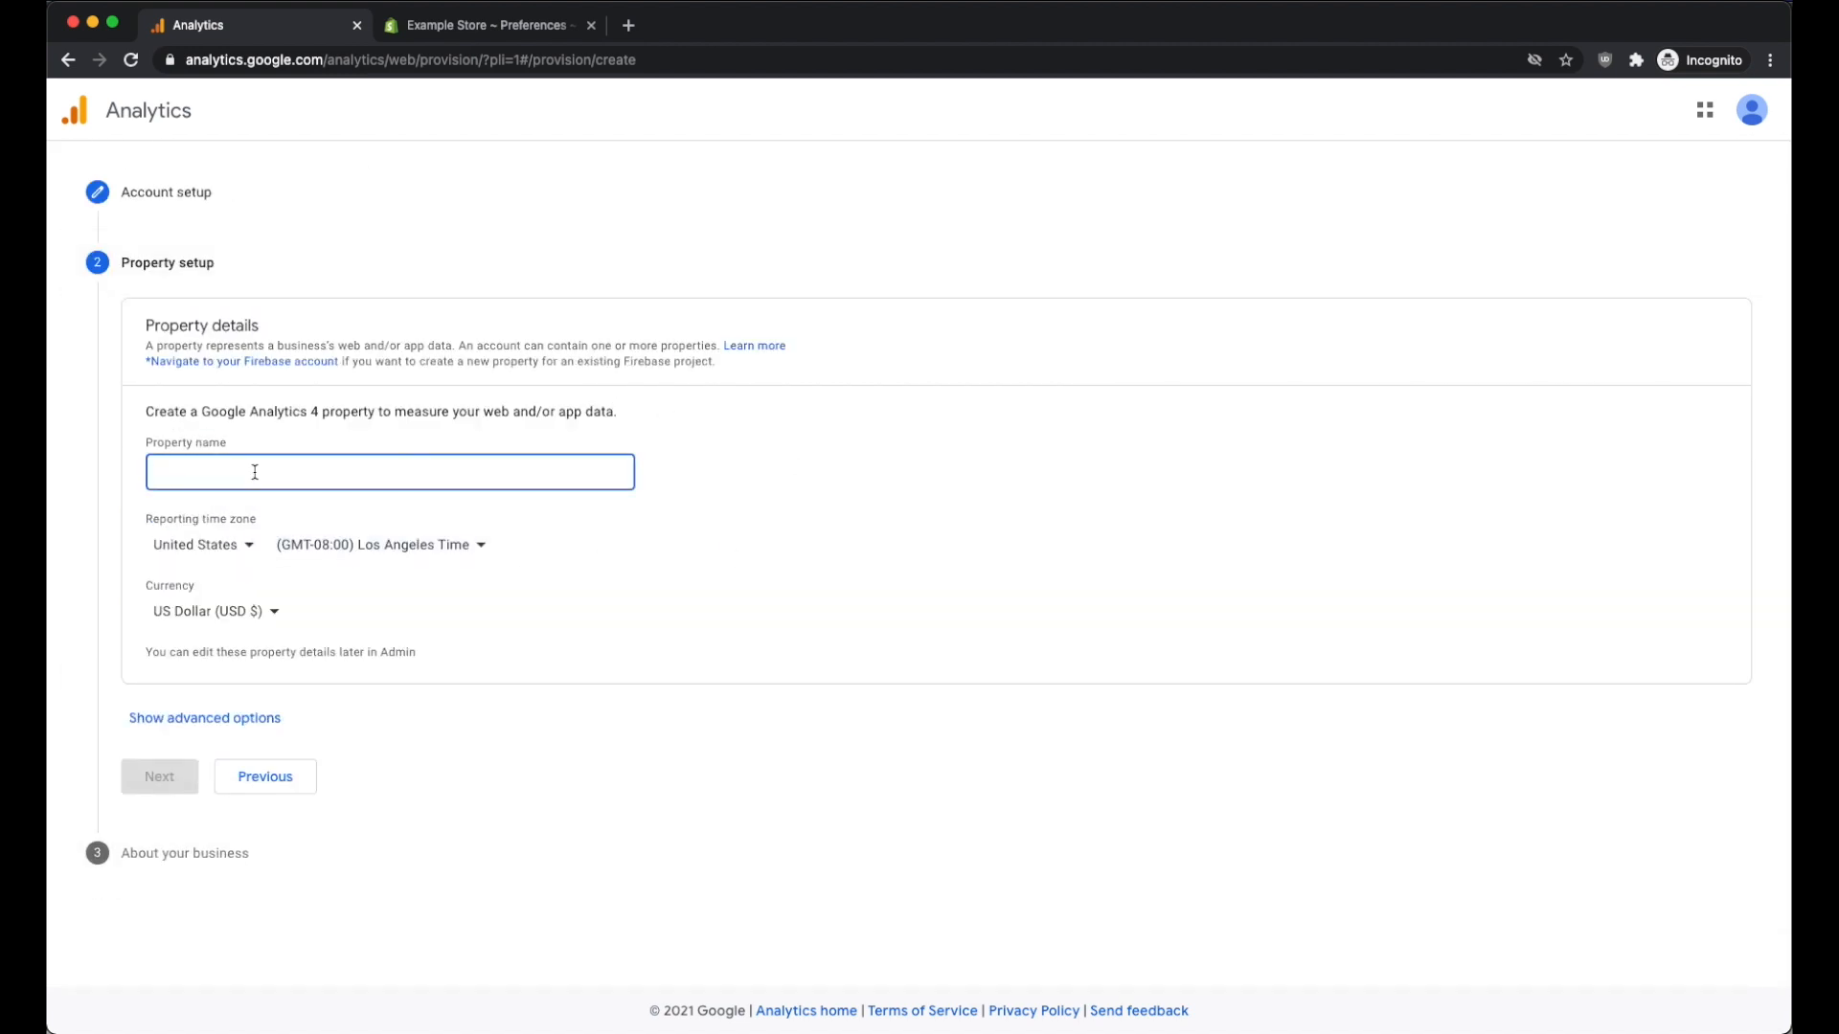
type("My Shopify")
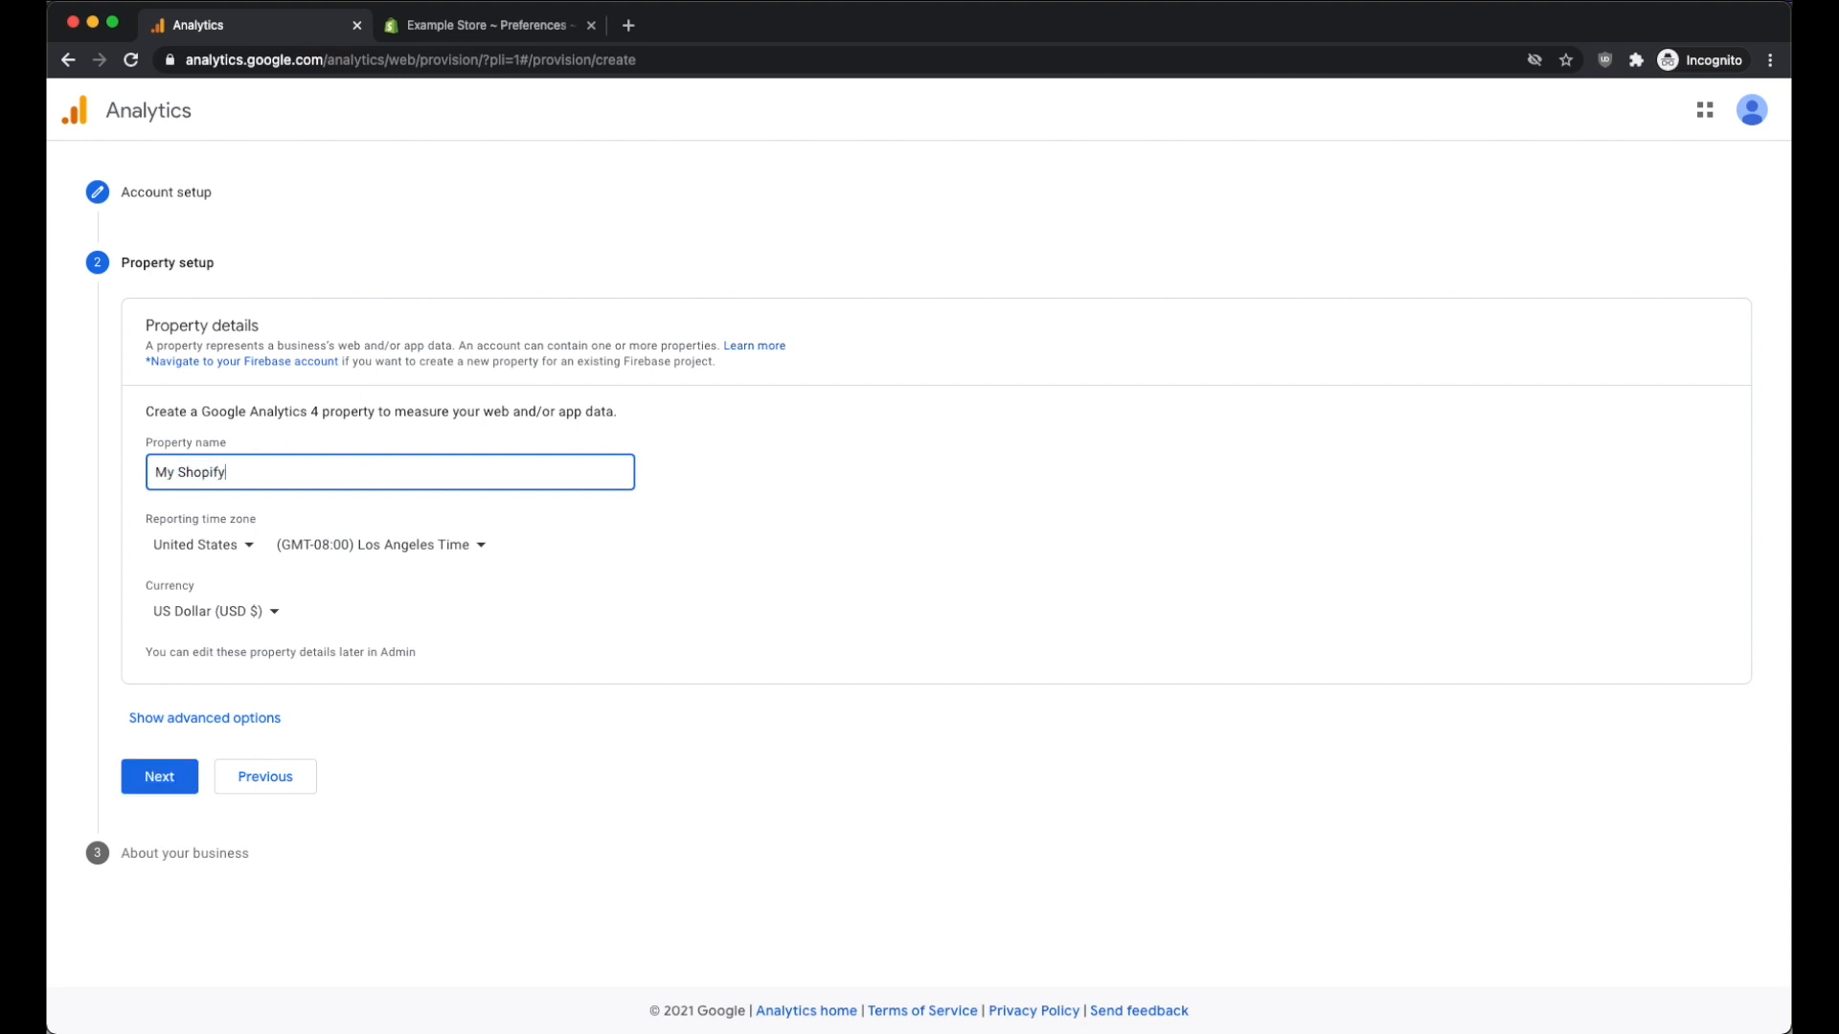
type(" Store")
left_click(820, 492)
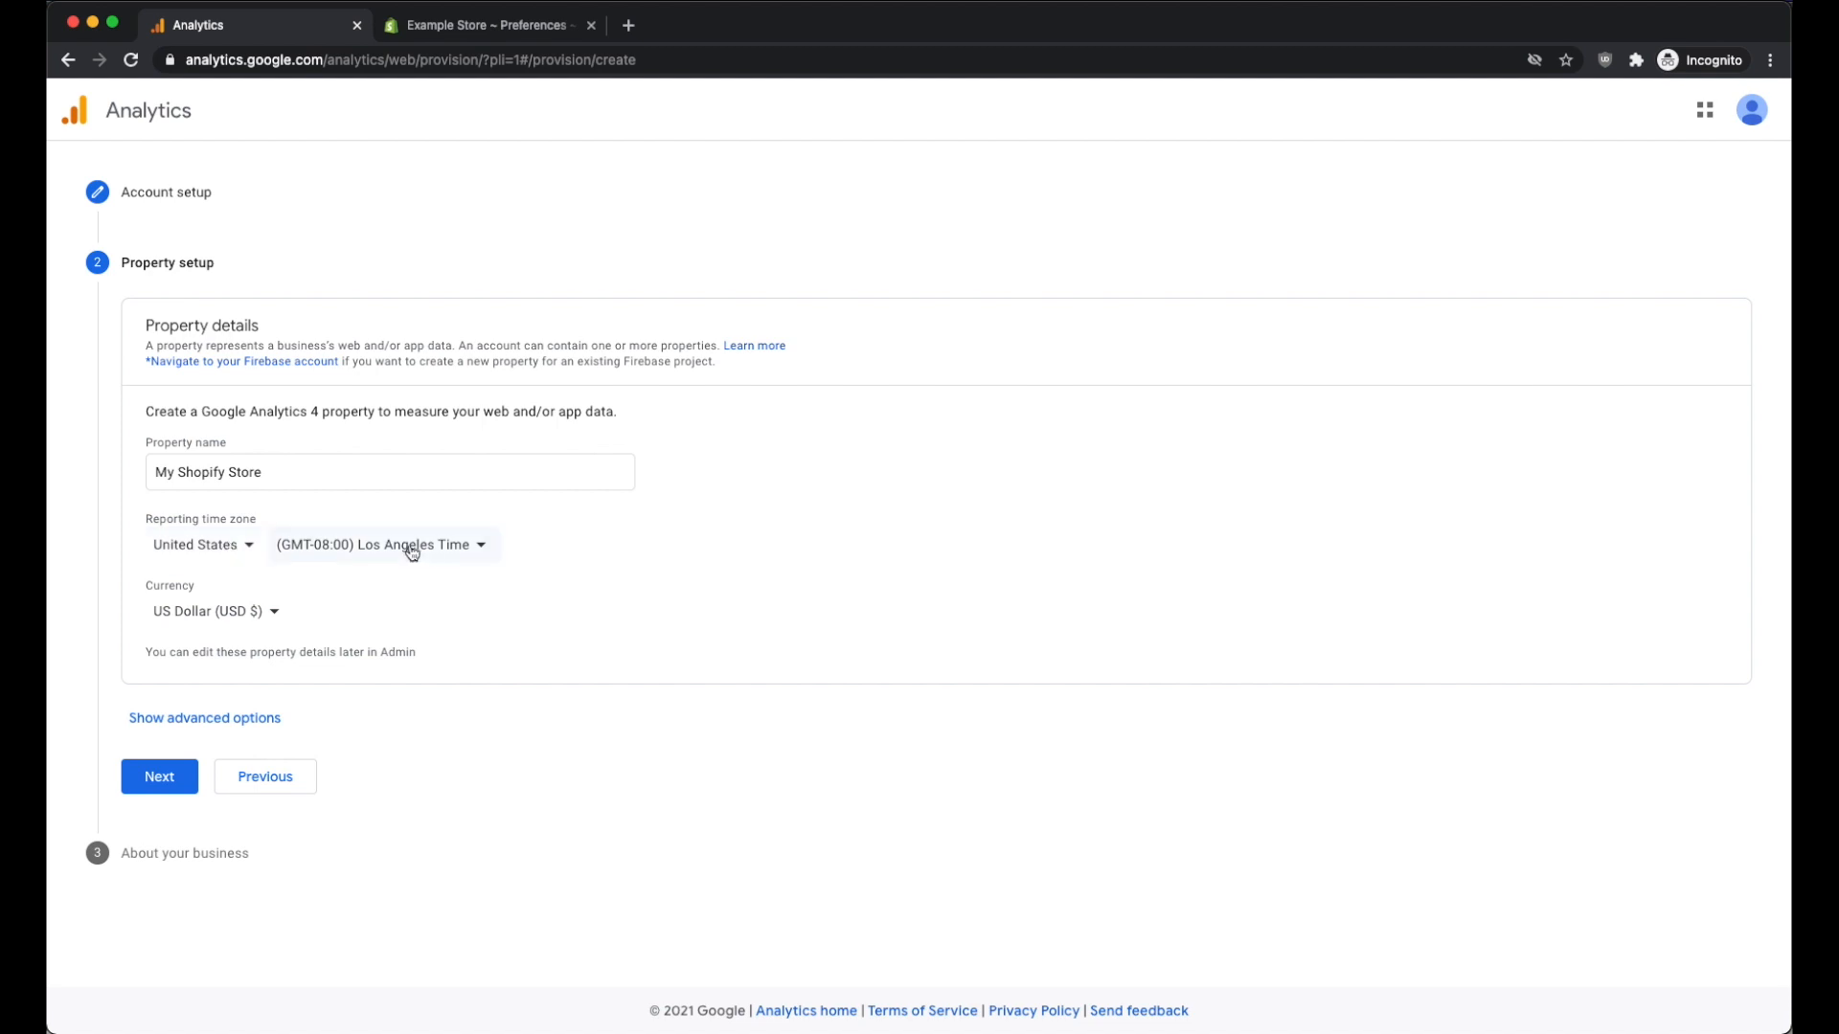
left_click(274, 615)
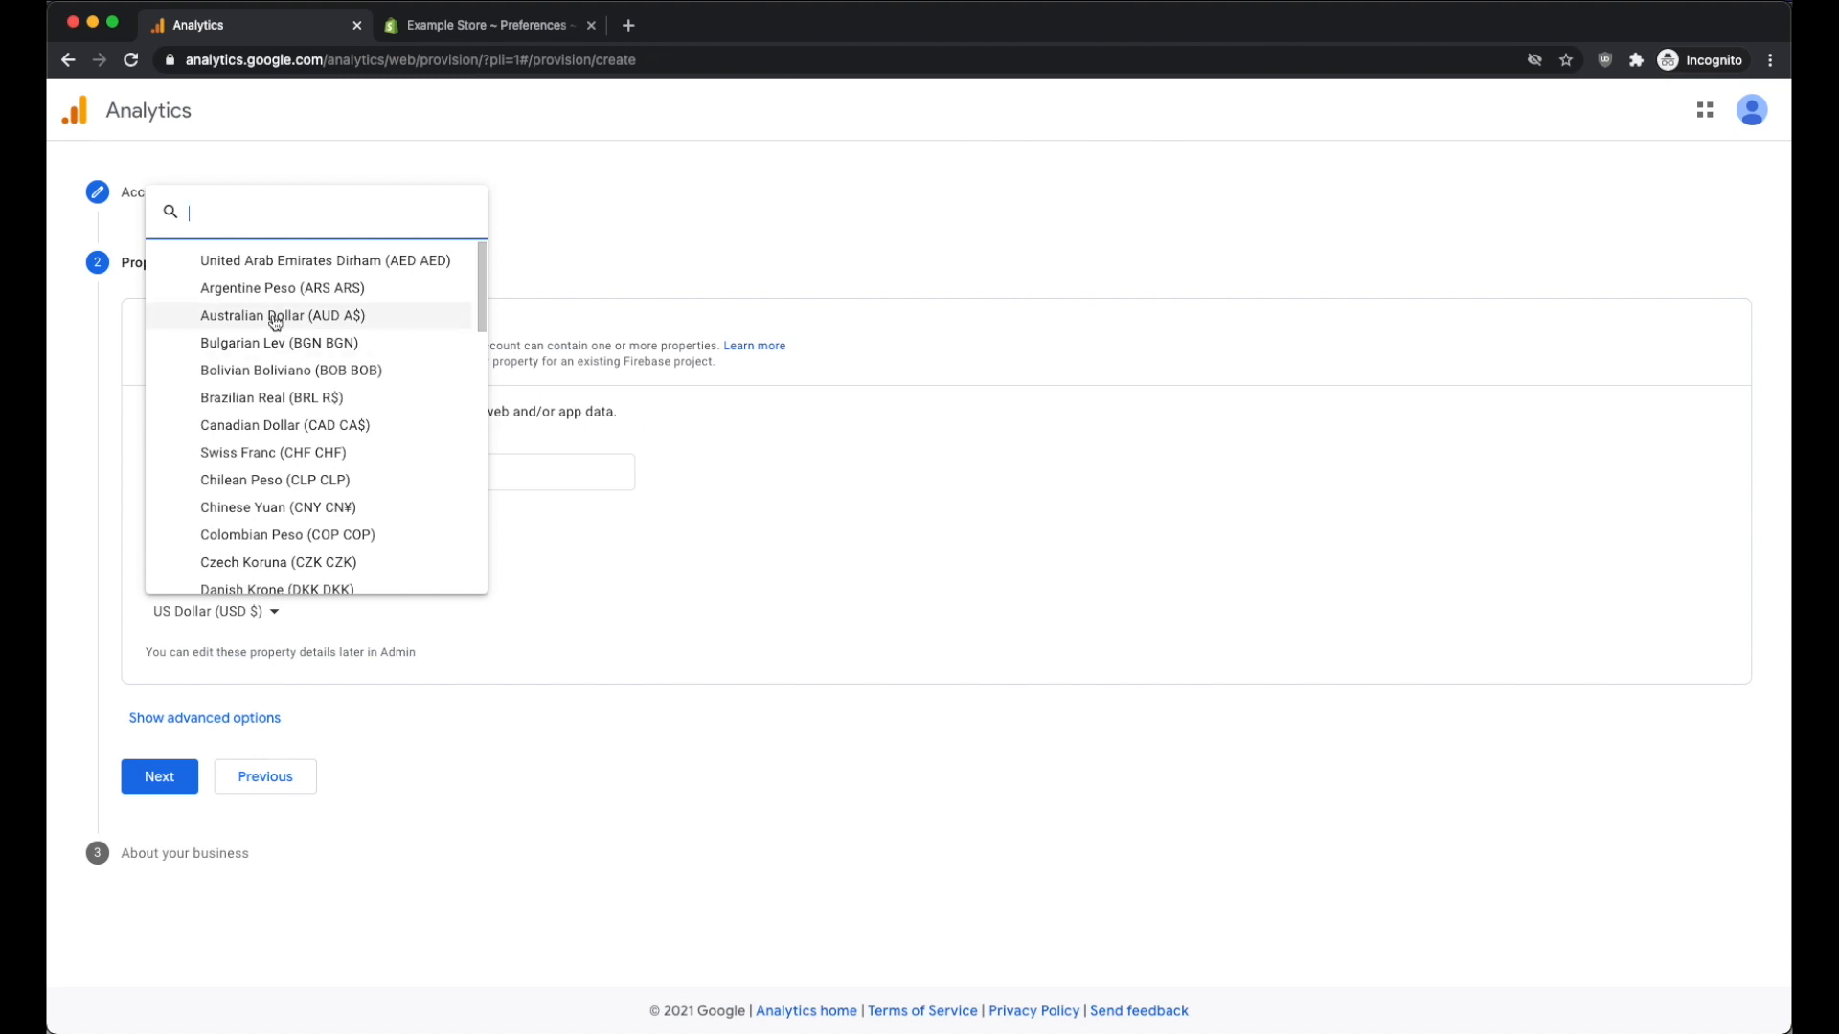
left_click(726, 413)
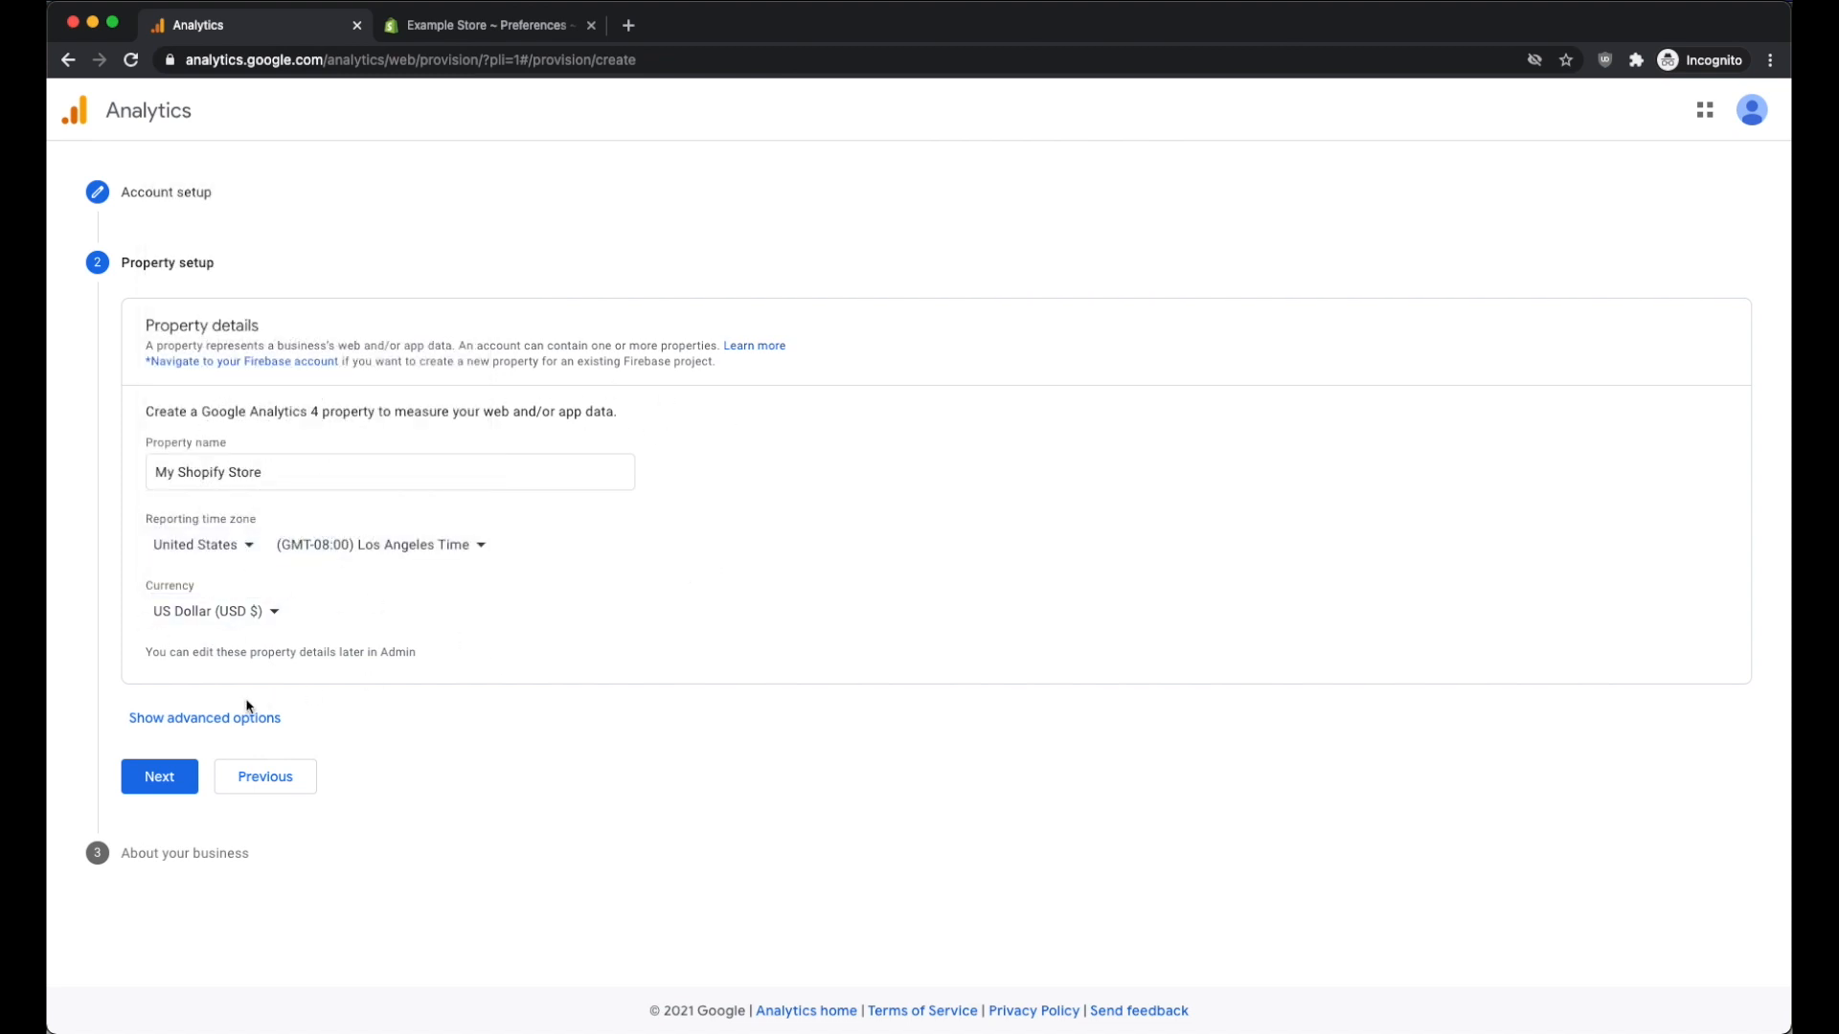
Step: Enable creation of a Universal Analytics property in the advanced options of the property setup
left_click(176, 726)
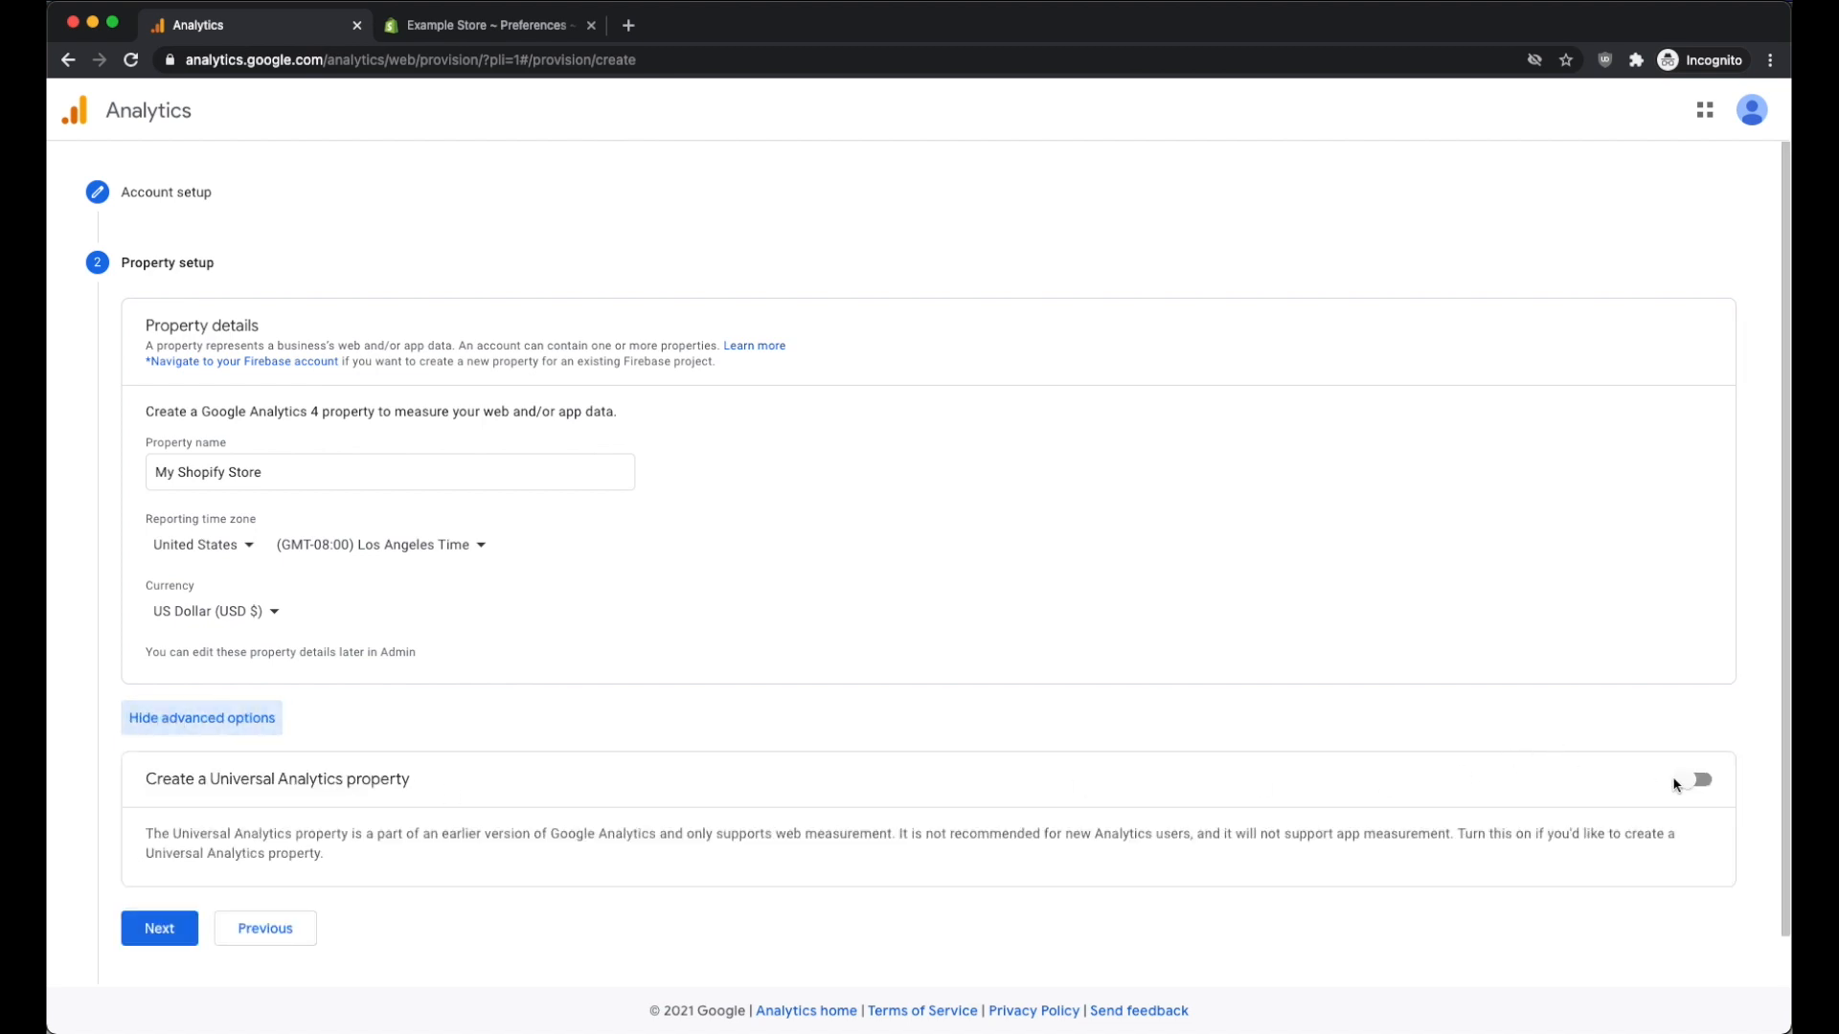
left_click(1696, 781)
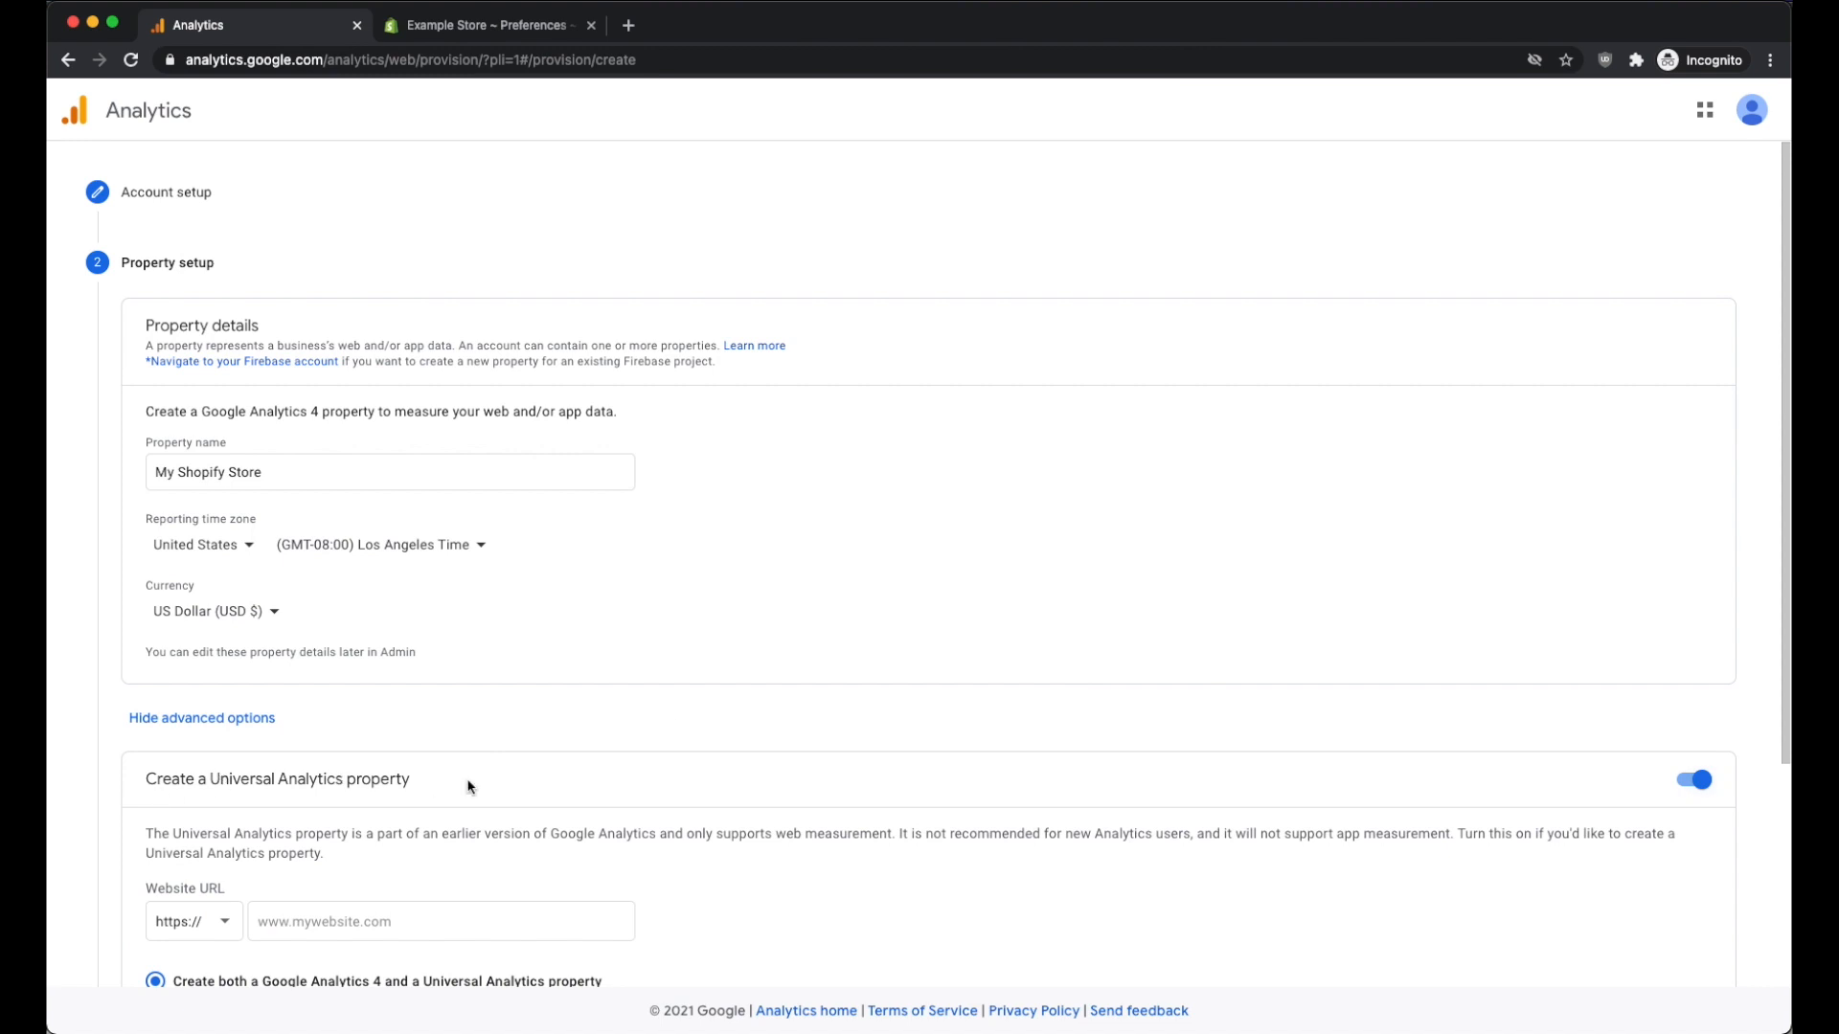
scroll(468, 783, "down", 5)
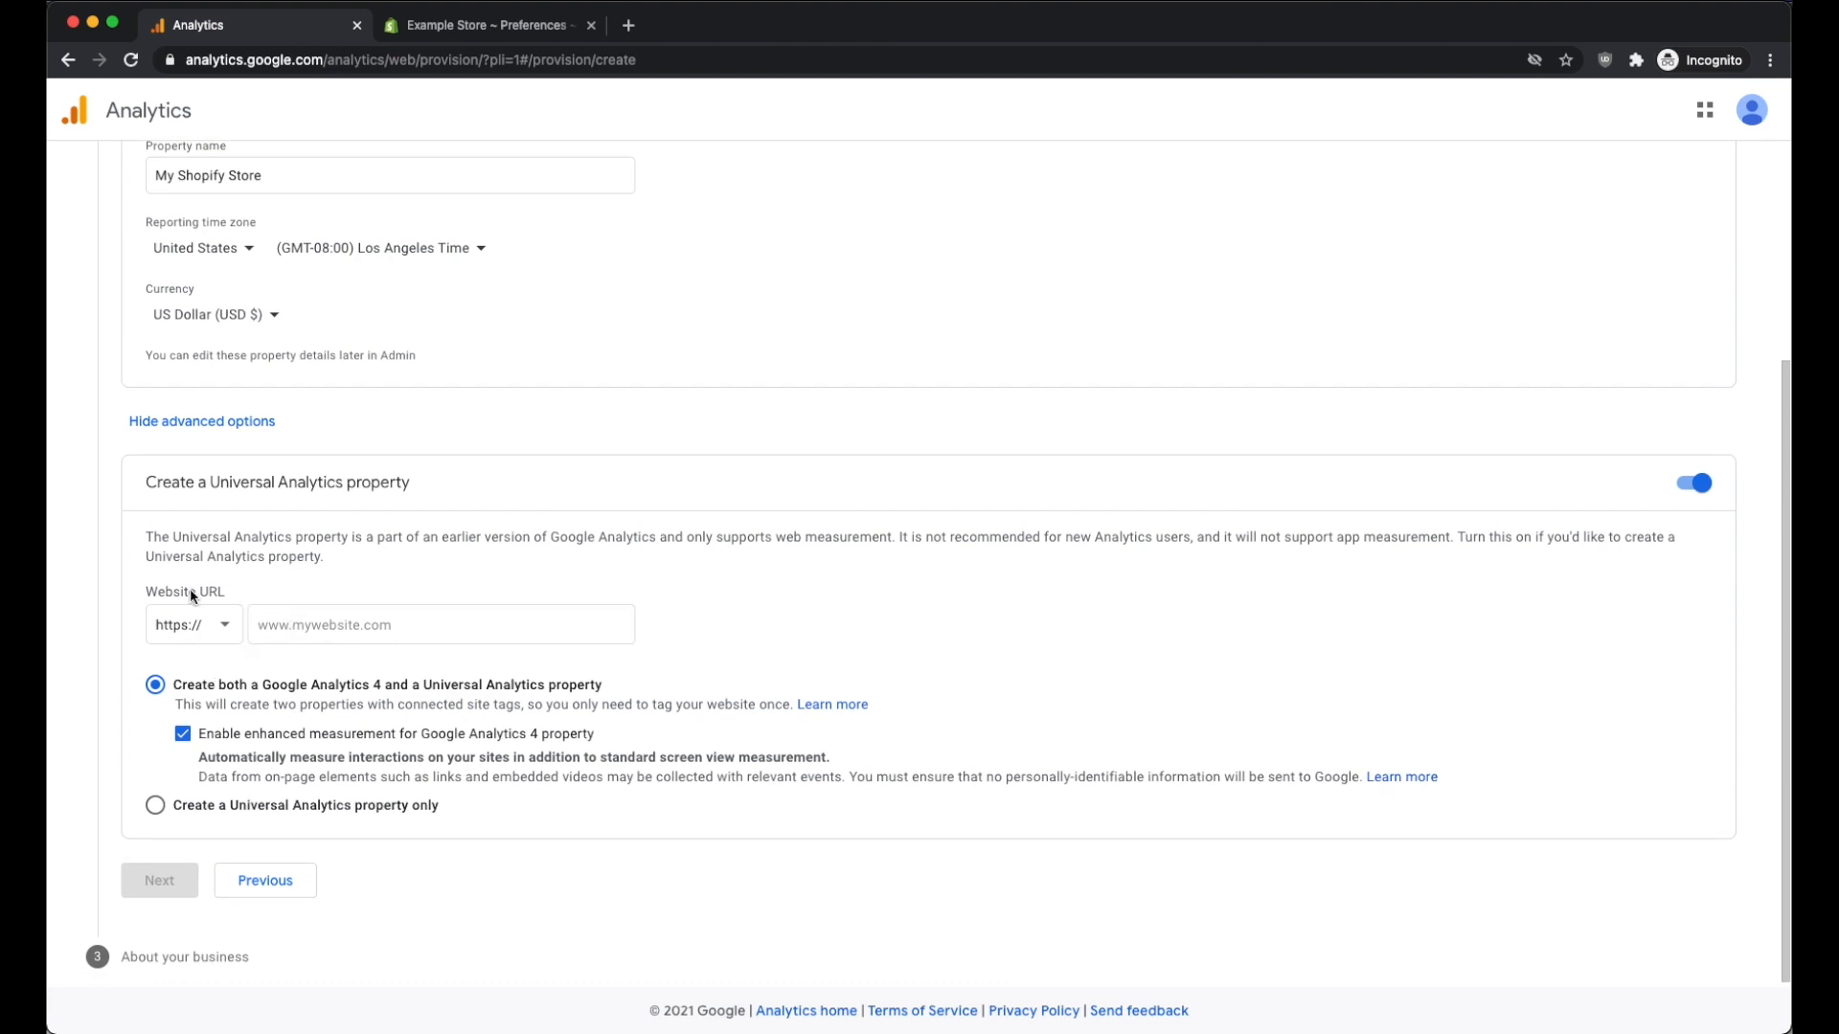
Step: Switch to the Shopify admin and copy the store's base URL from the page address
left_click(492, 35)
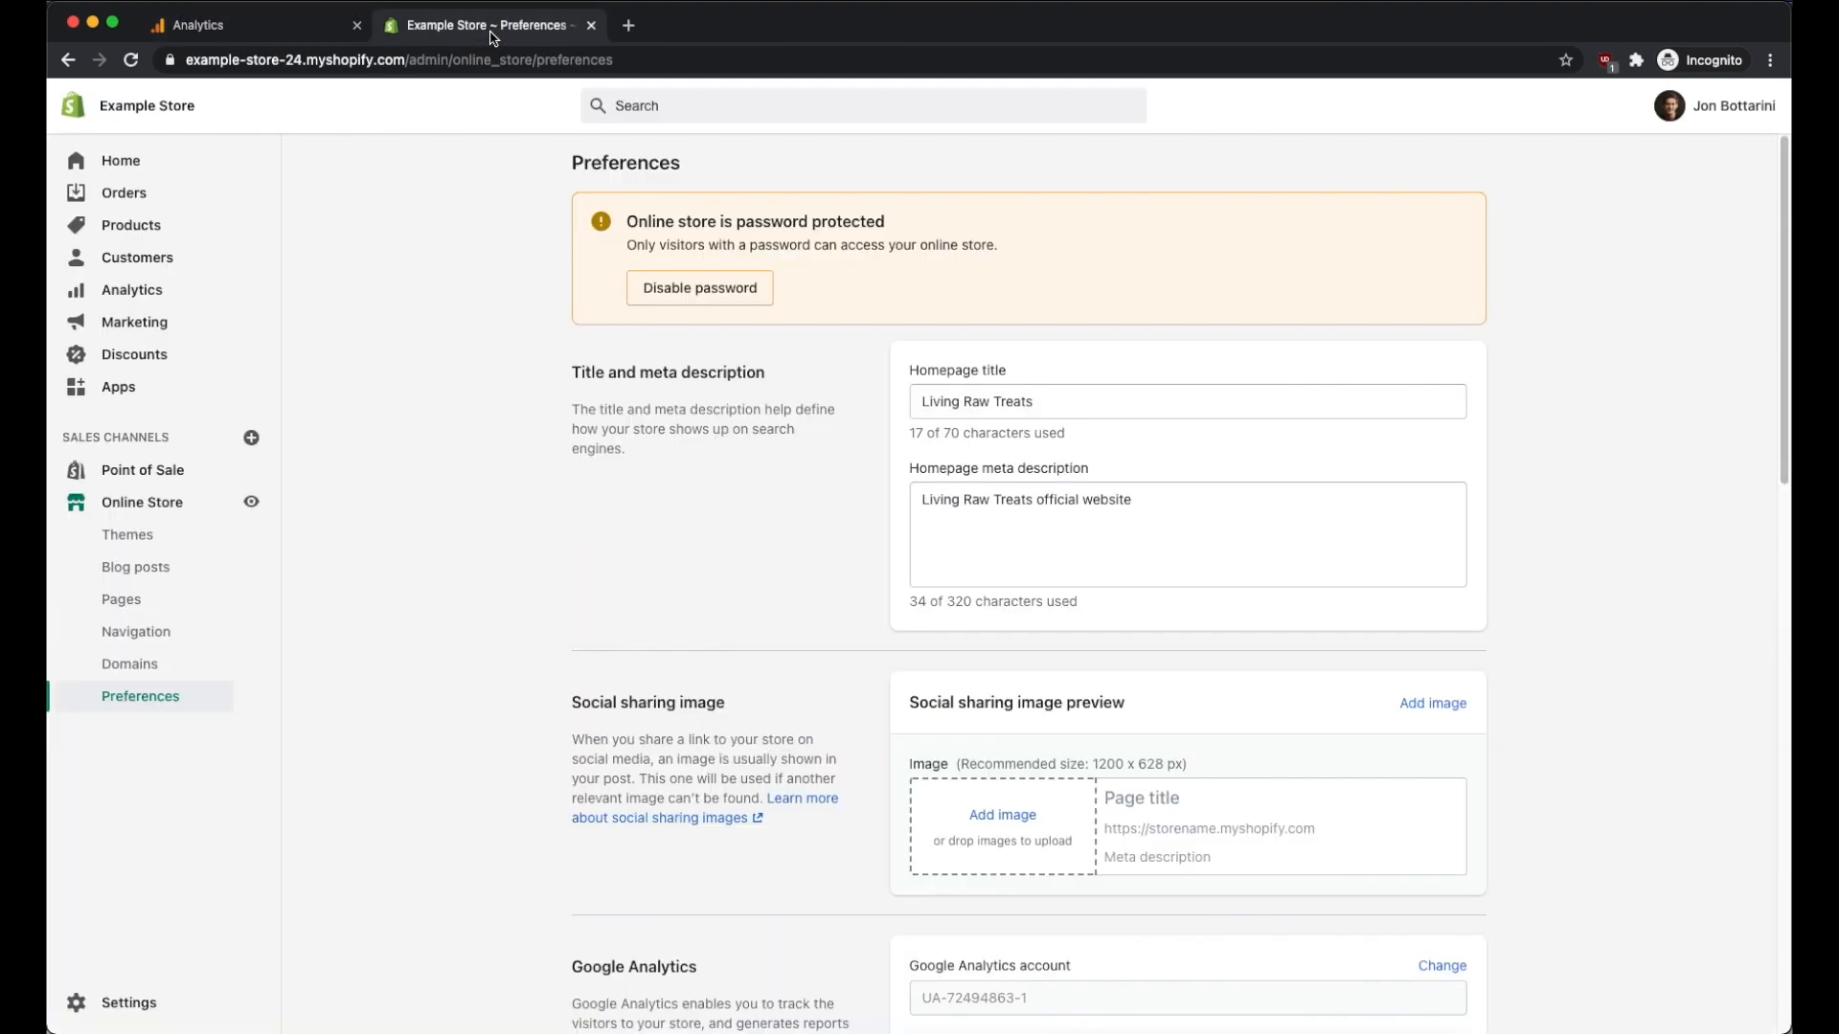
left_click_drag(186, 59, 410, 59)
key("super+c")
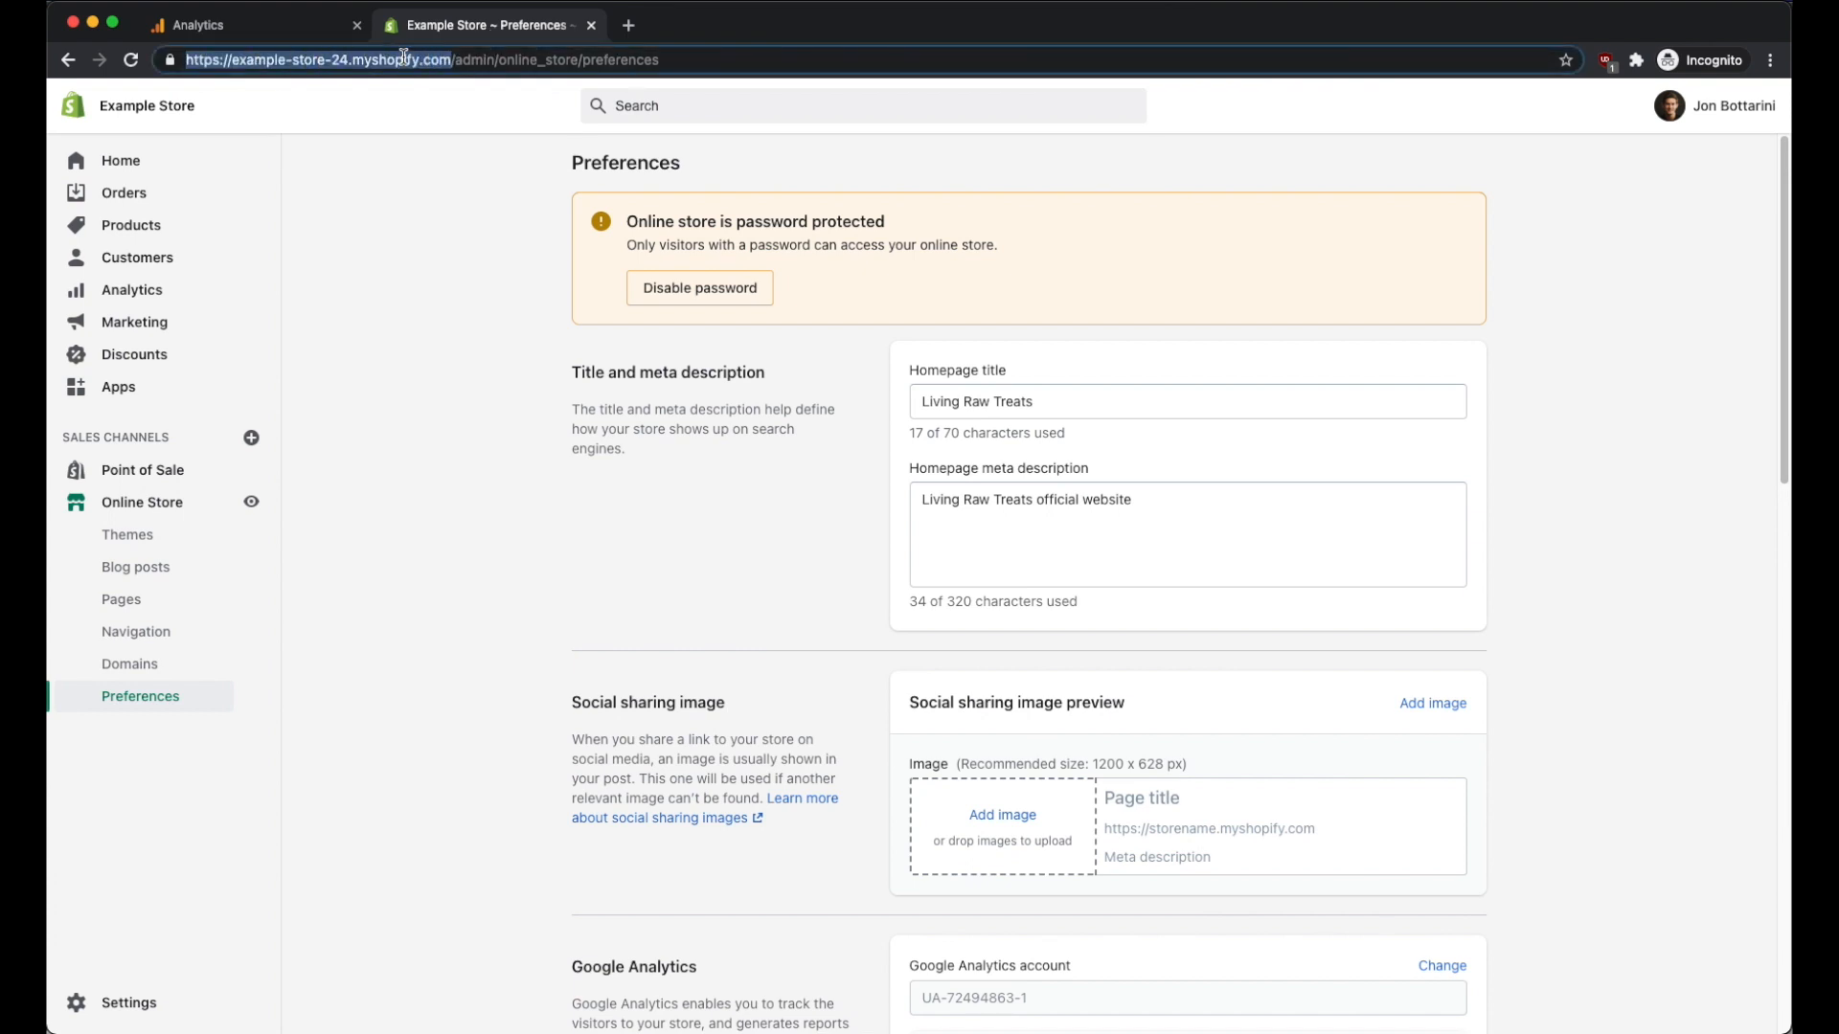
Step: Back in Google Analytics, enter example-store-24.myshopify.com as the website URL without protocol or trailing slash, and continue to the business information
left_click(249, 29)
left_click(285, 636)
key("super+v")
left_click_drag(304, 624, 255, 629)
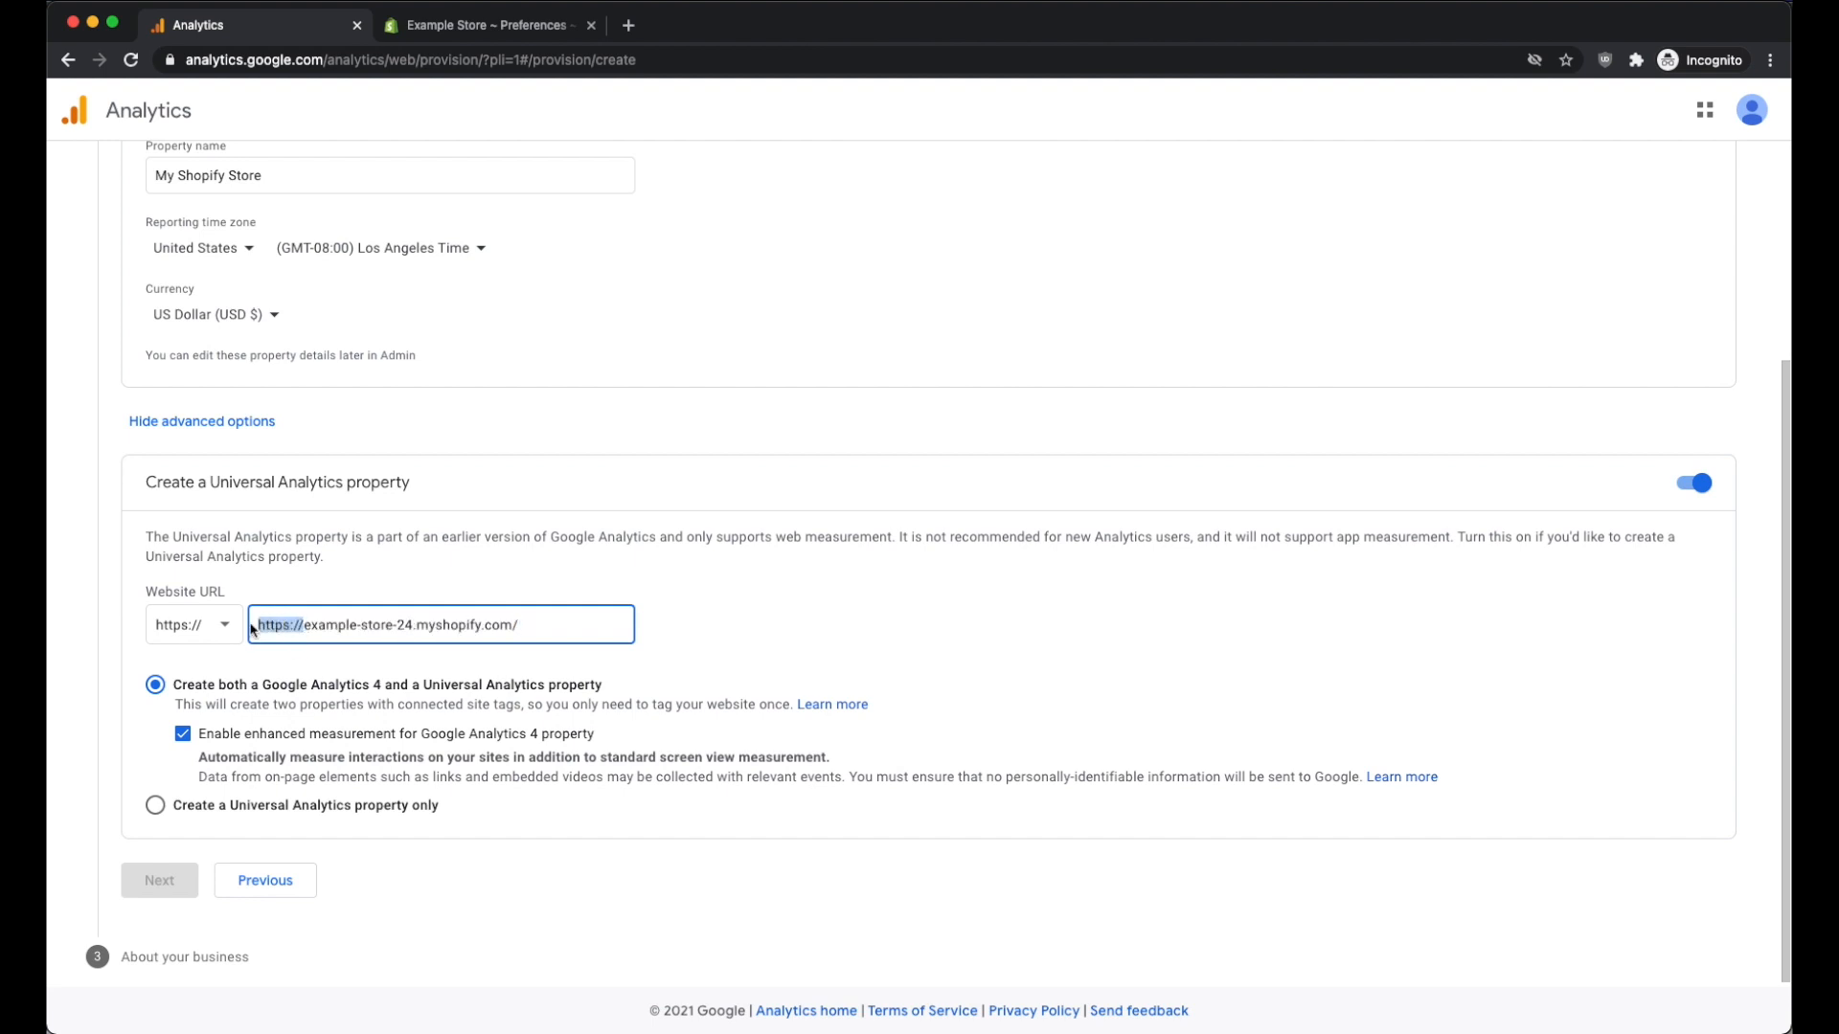
key("BackSpace")
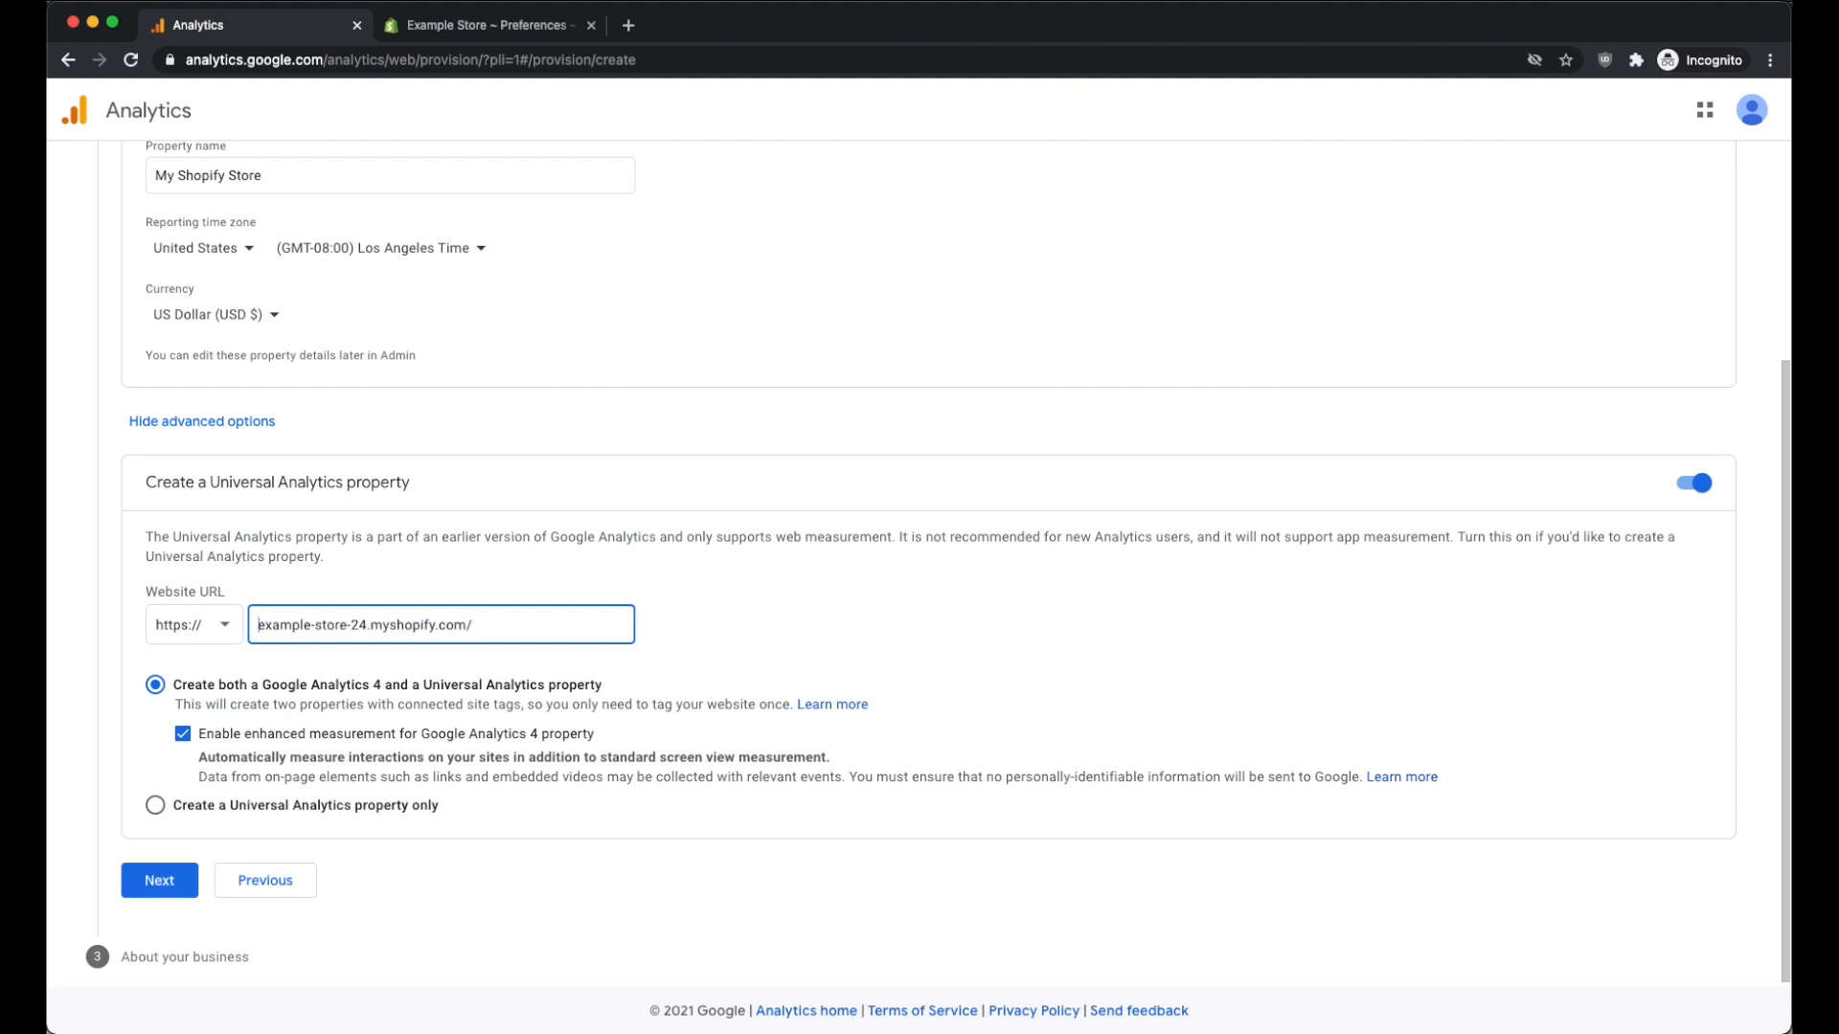
left_click(546, 630)
left_click(775, 598)
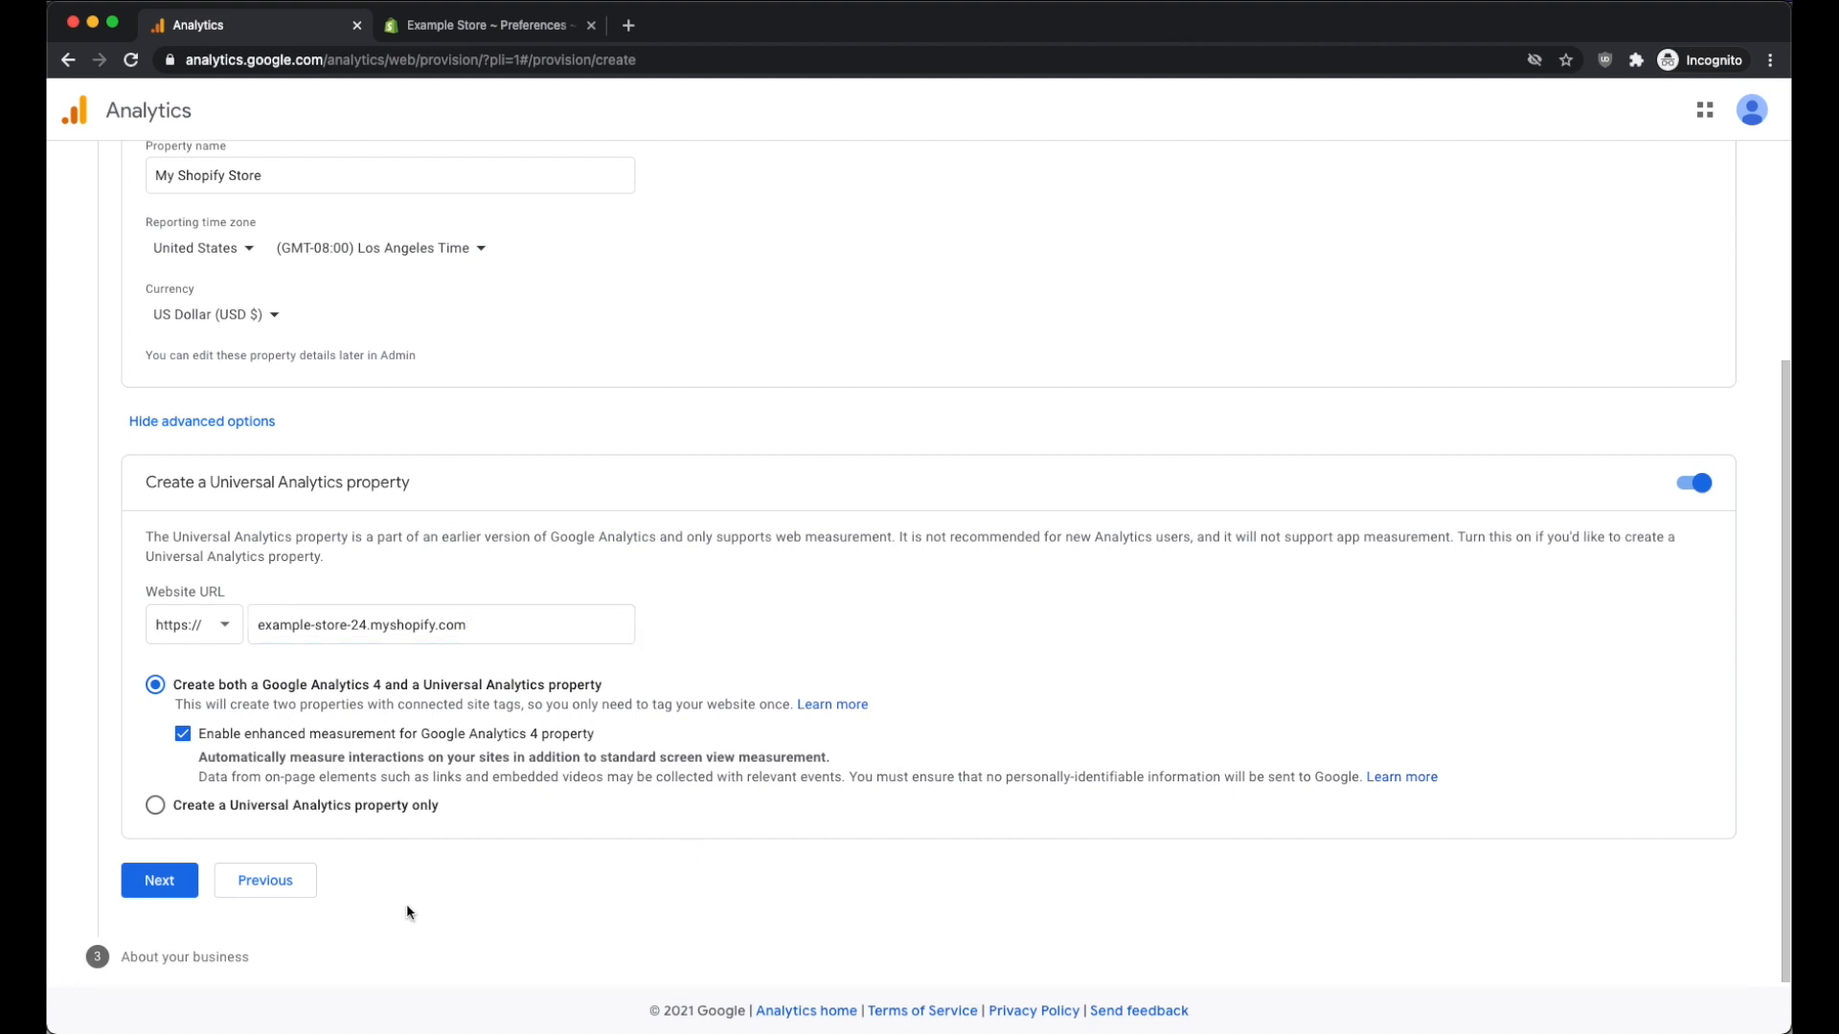
left_click(159, 881)
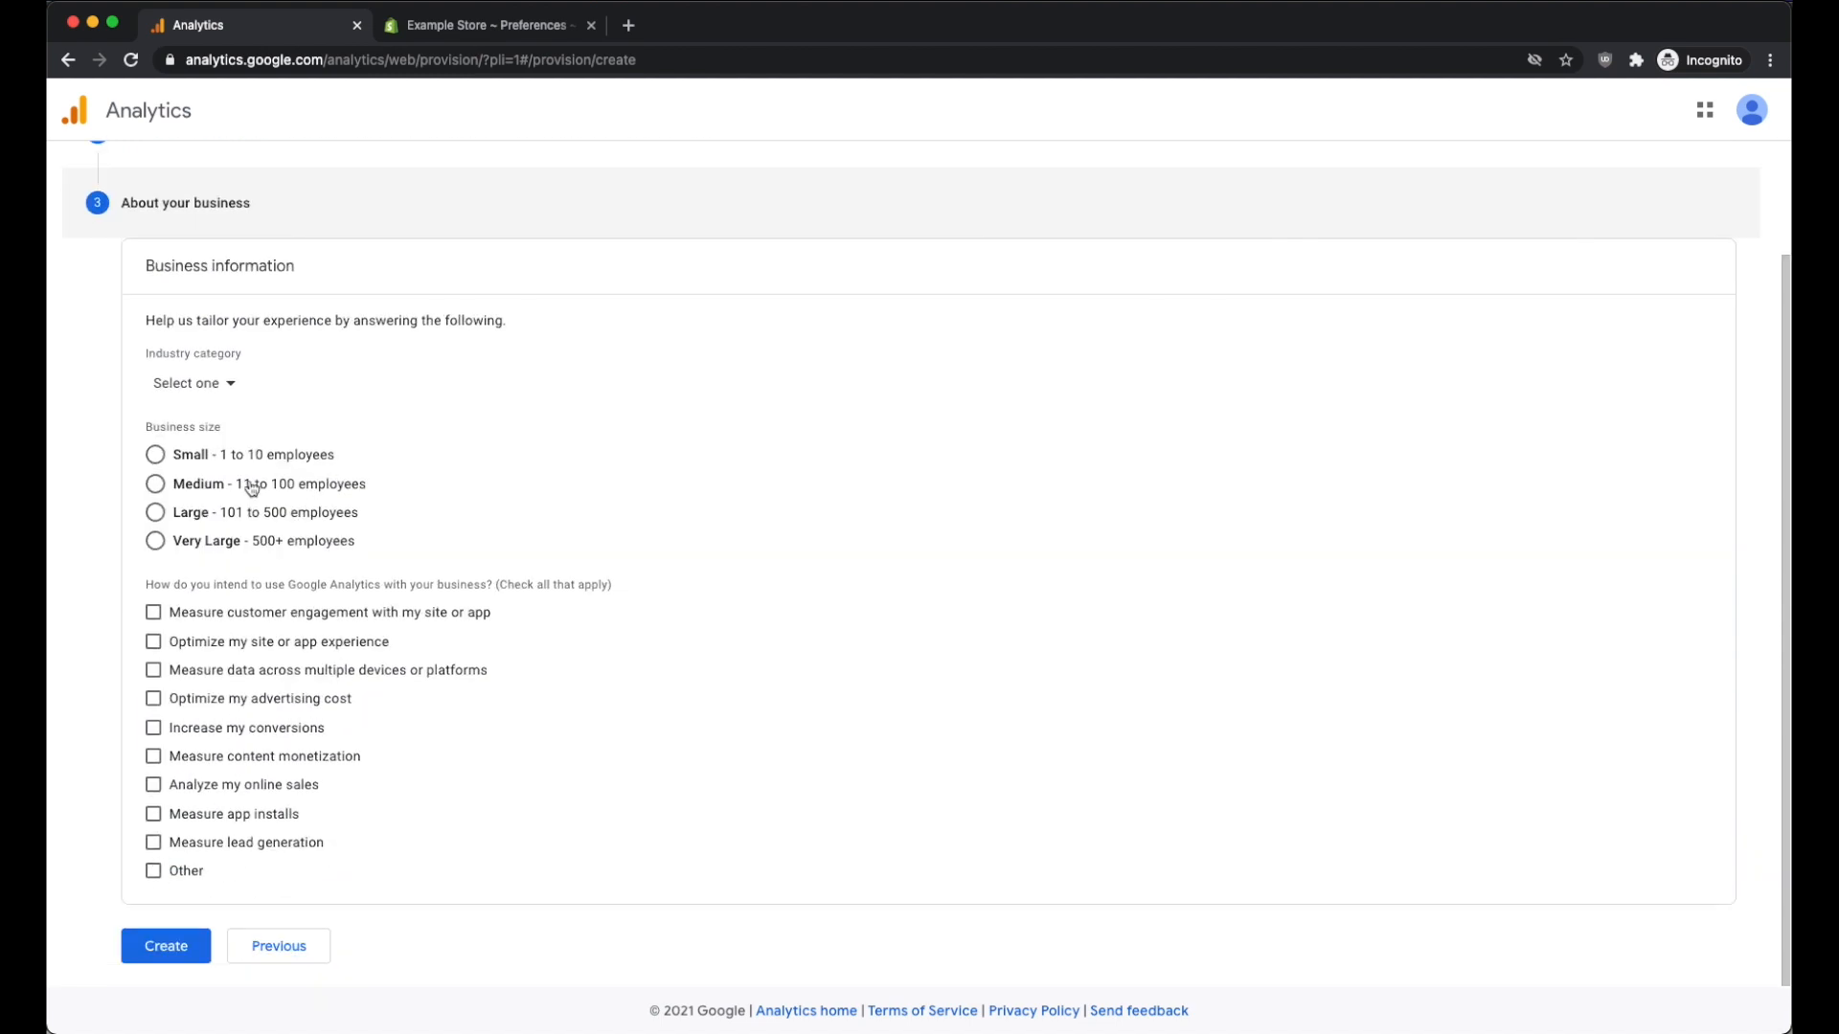
Step: Submit the business details: Arts & Entertainment, Small (1 to 10 employees), for measuring customer engagement and content monetization
left_click(193, 384)
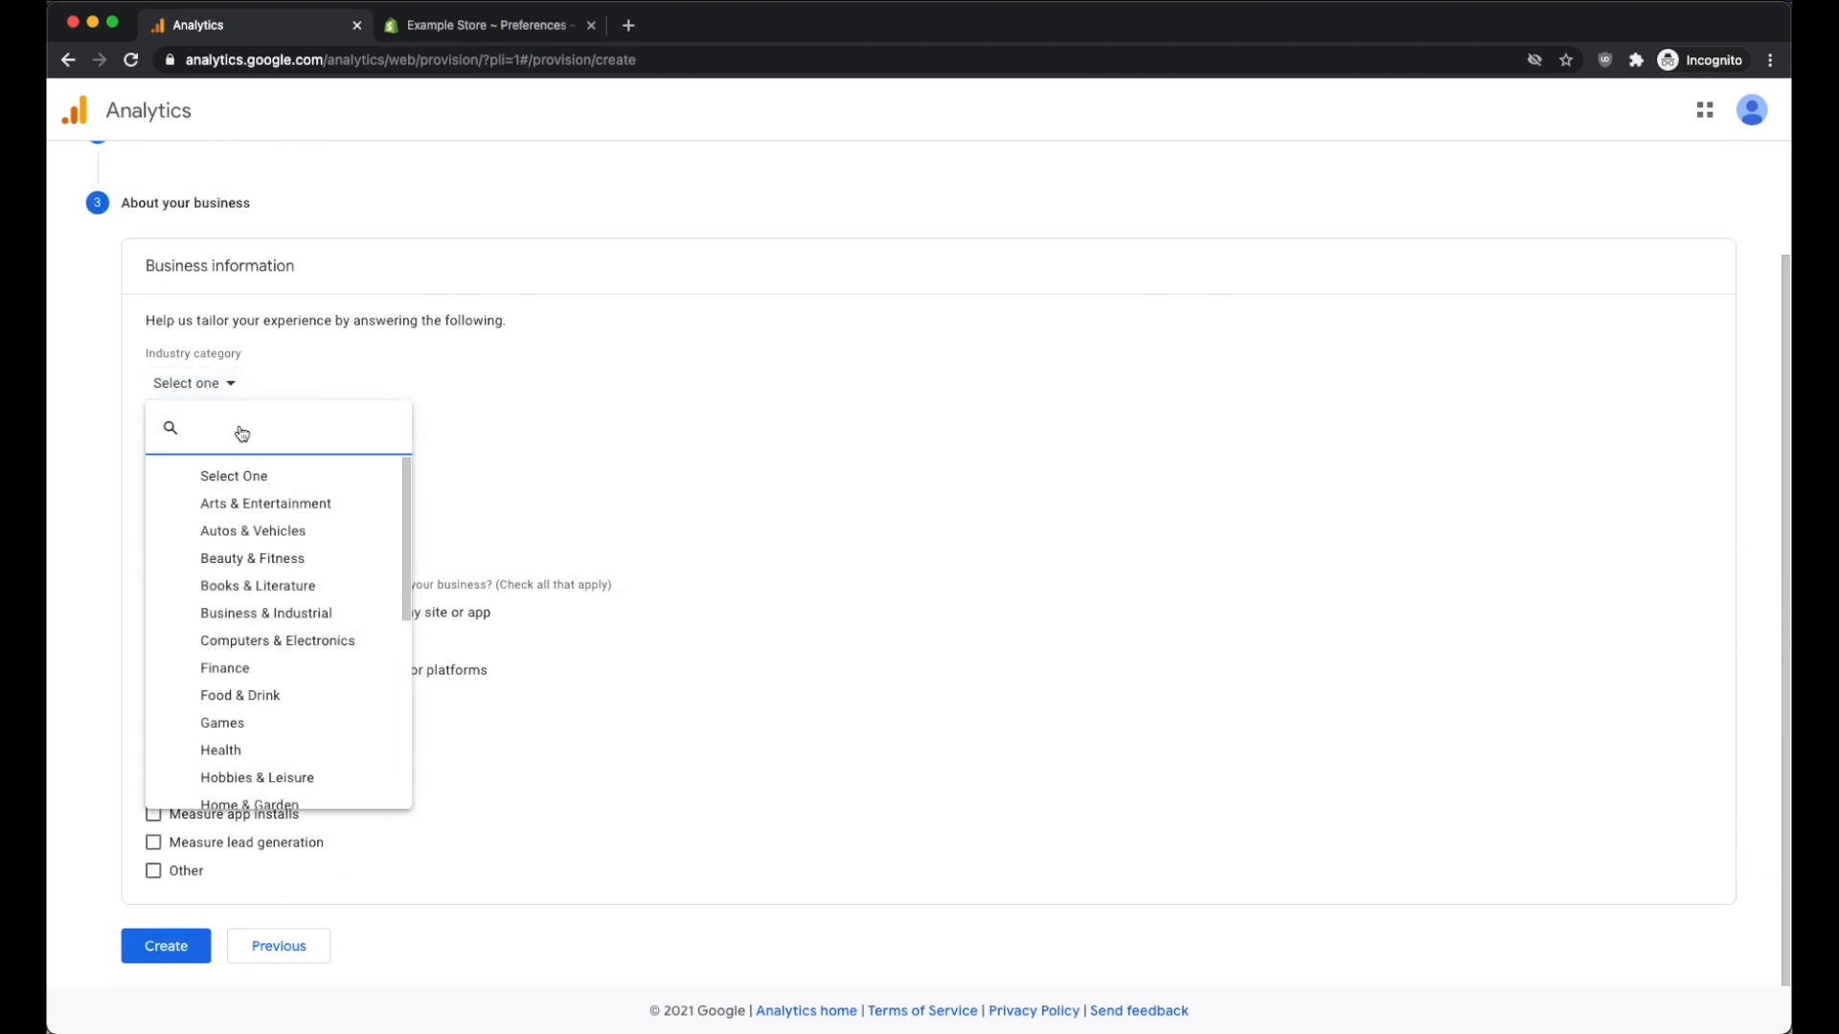
left_click(240, 505)
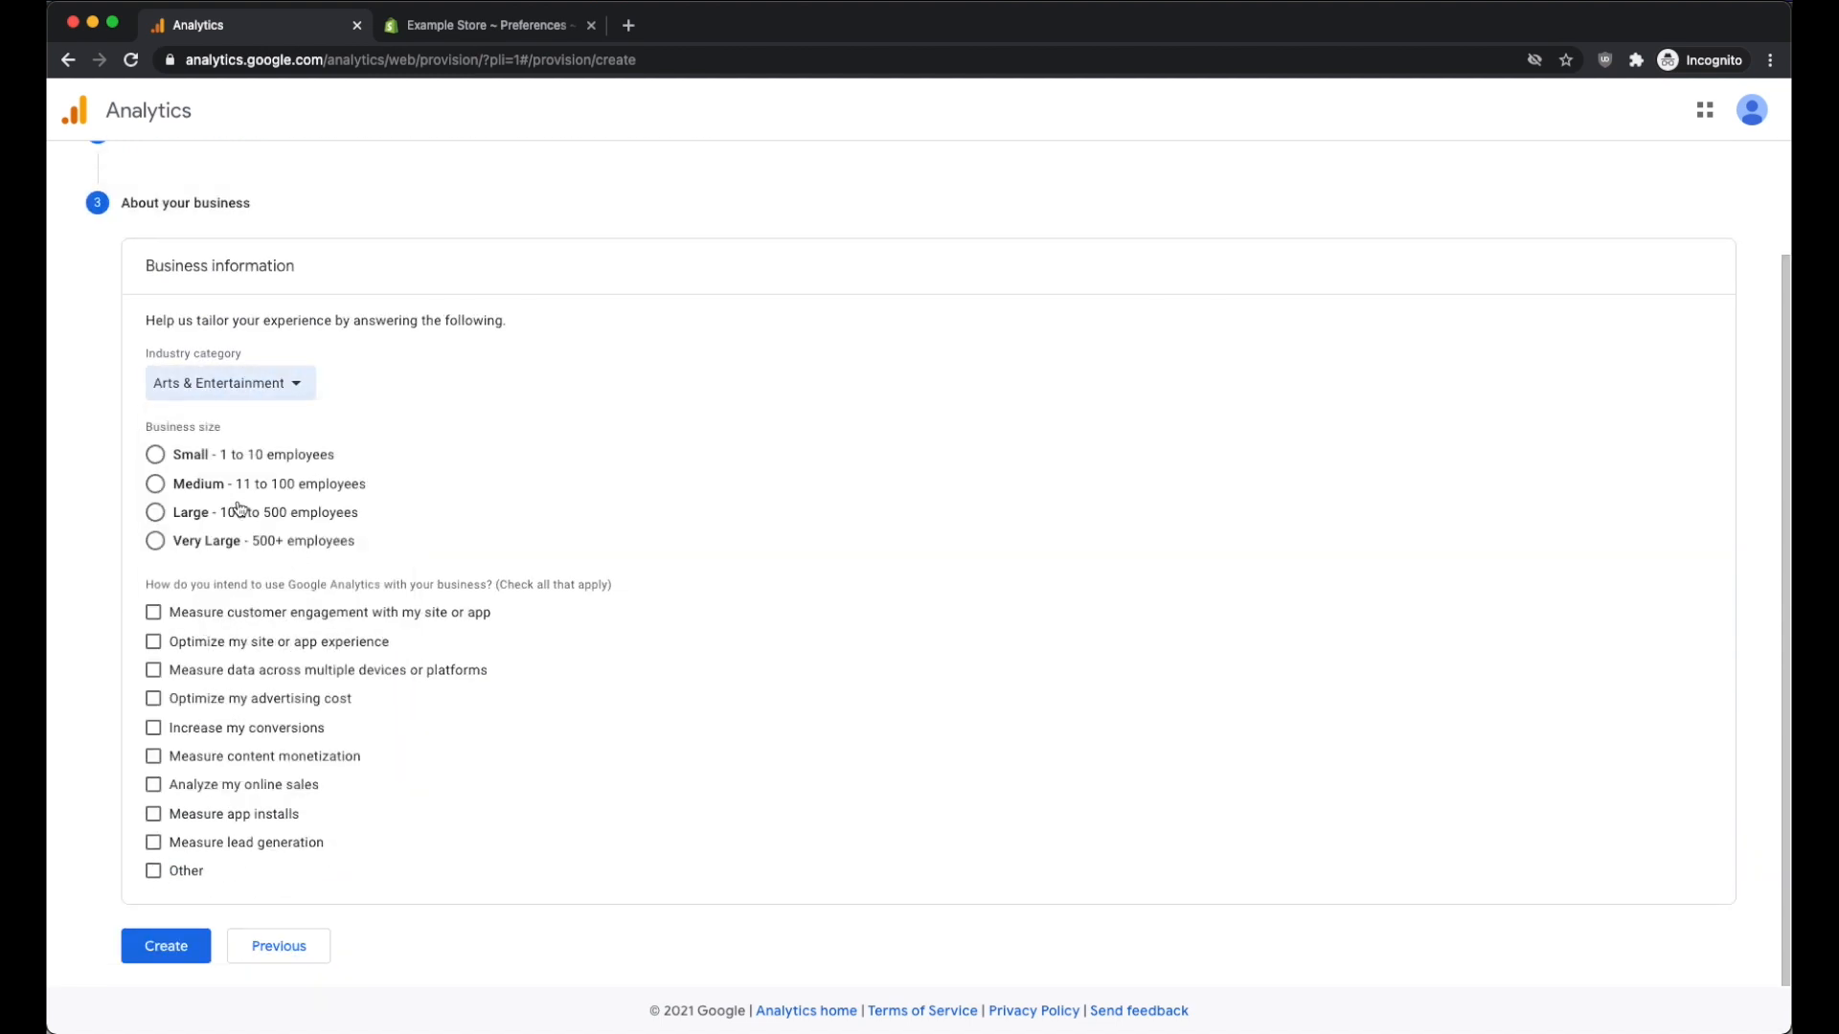
left_click(158, 455)
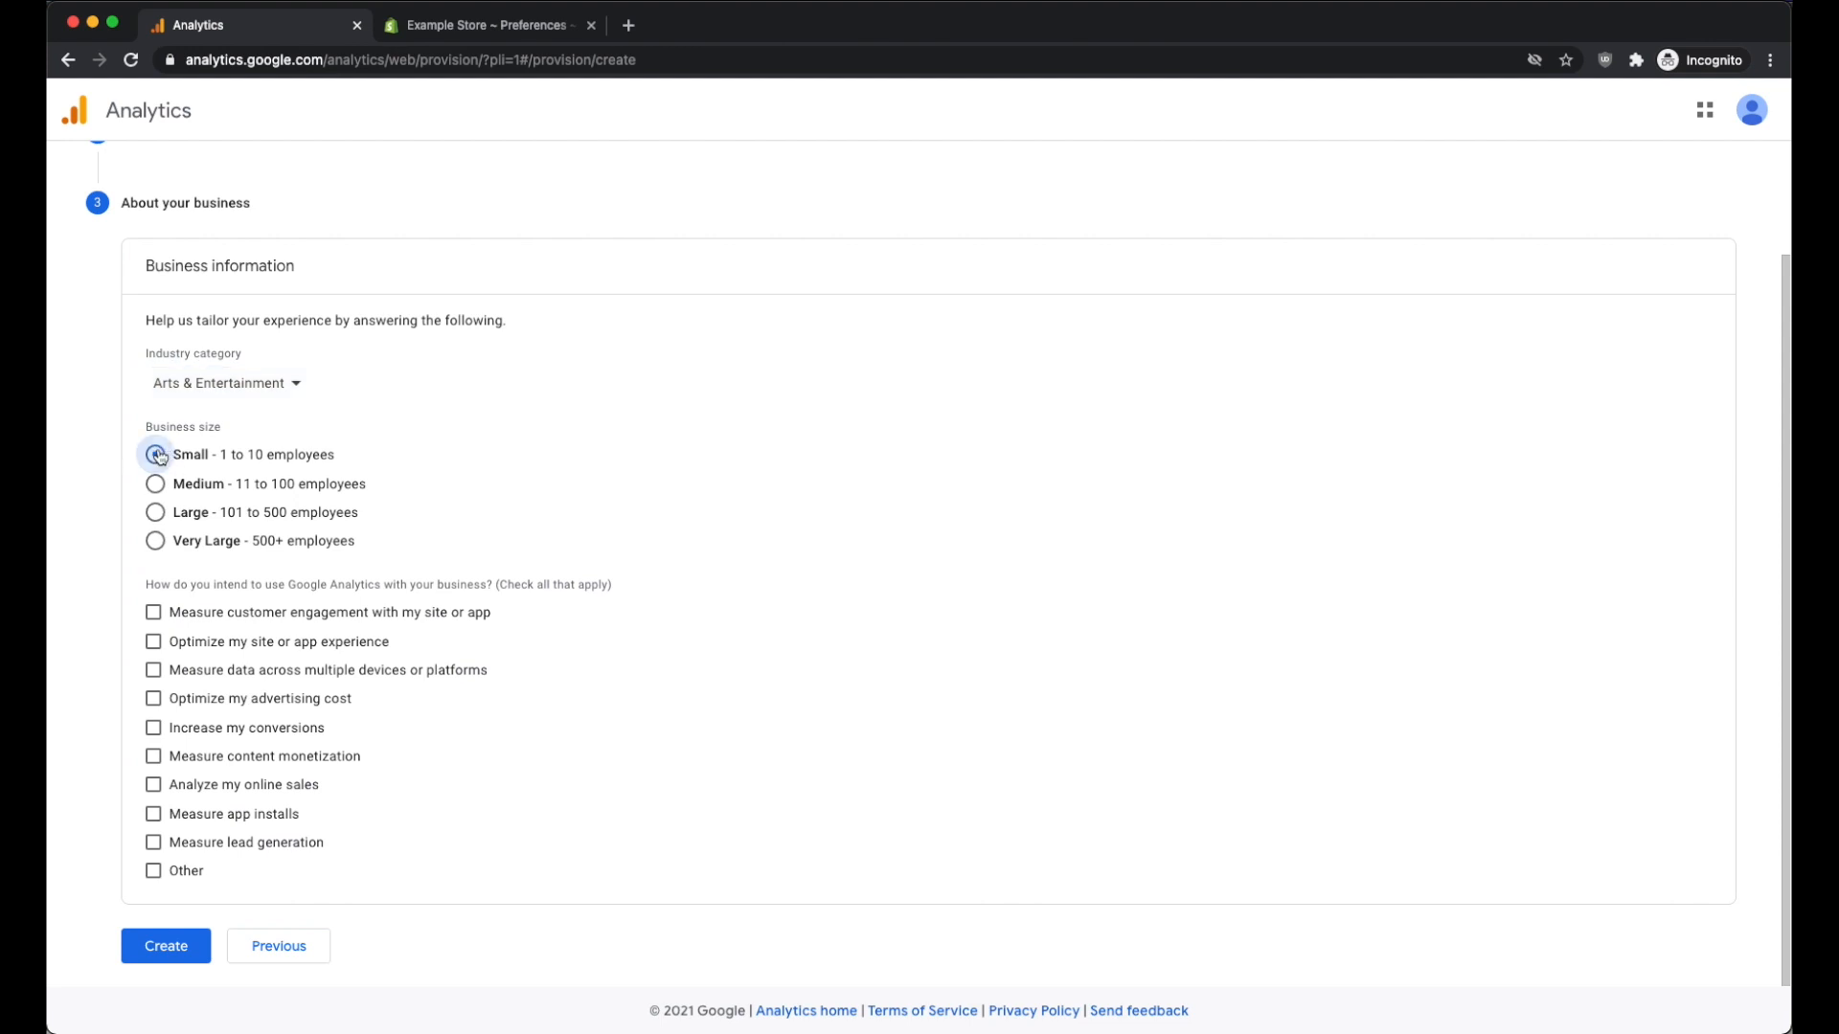
left_click(154, 618)
left_click(153, 759)
left_click(160, 946)
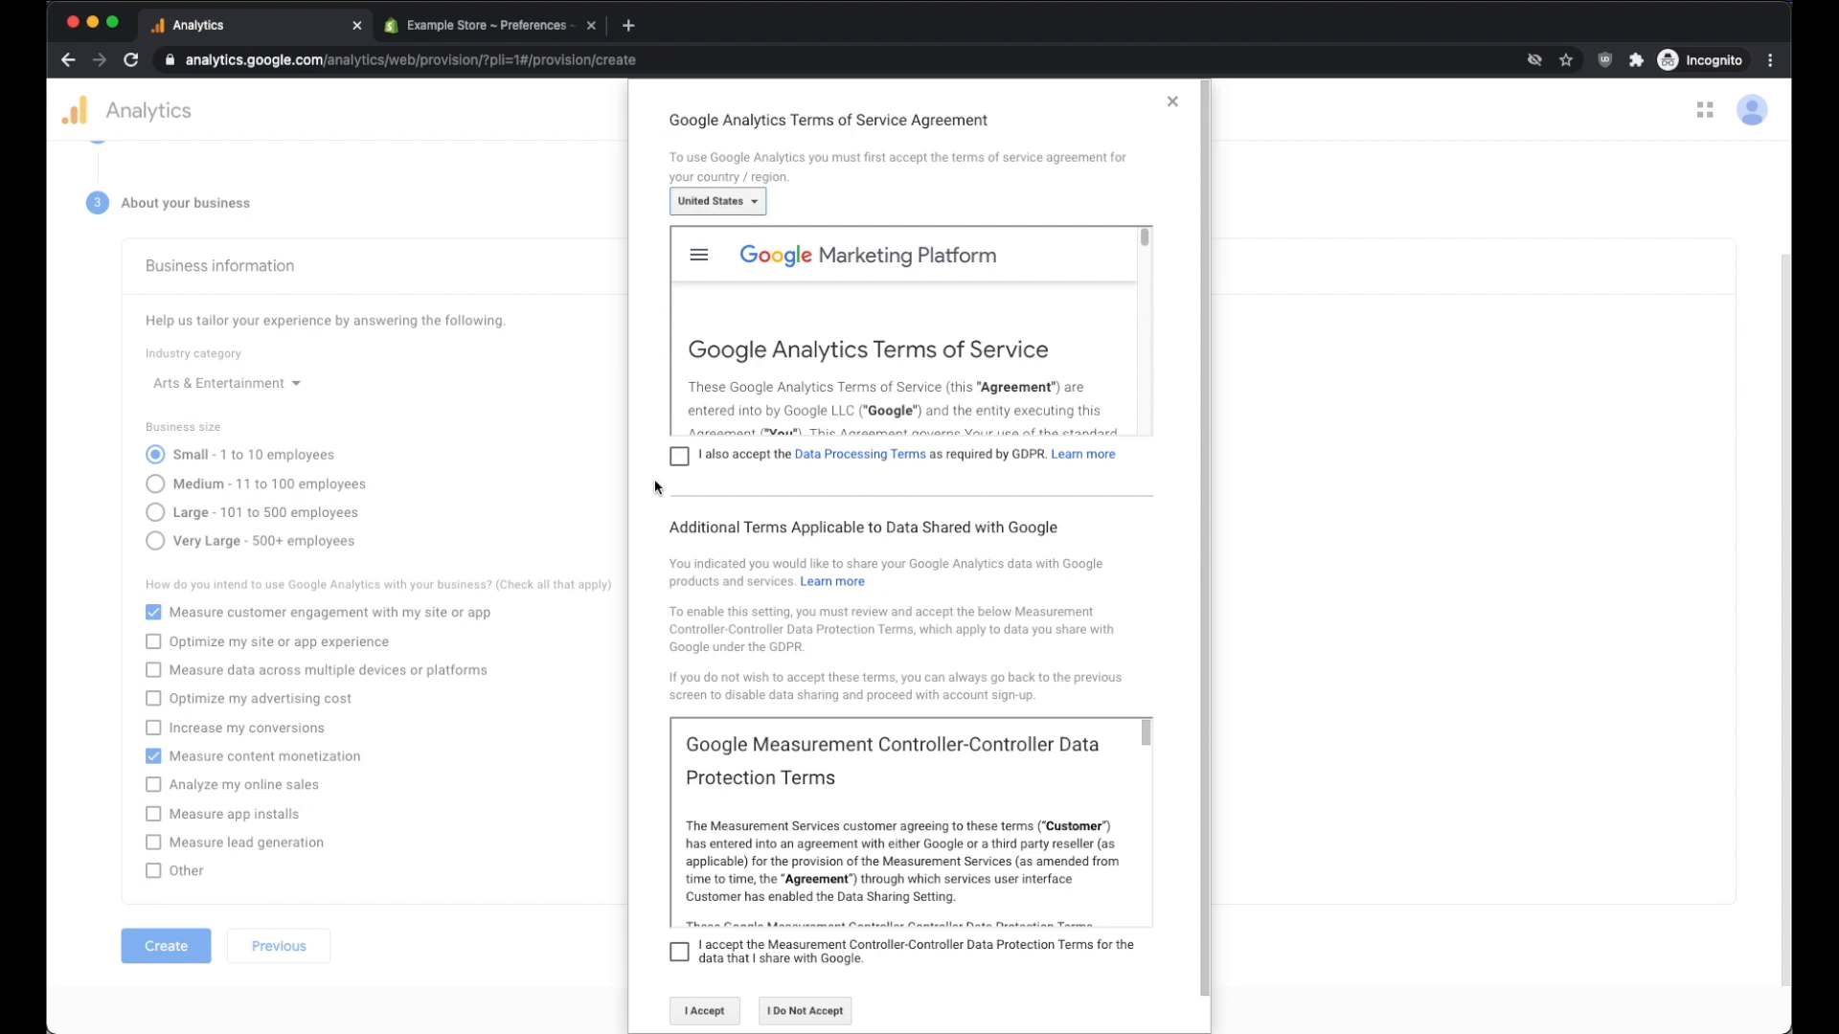
Step: Accept the Google Analytics terms of service, including the Data Processing Terms and the Measurement Controller-Controller Data Protection Terms
left_click(678, 460)
scroll(655, 565, "down", 1)
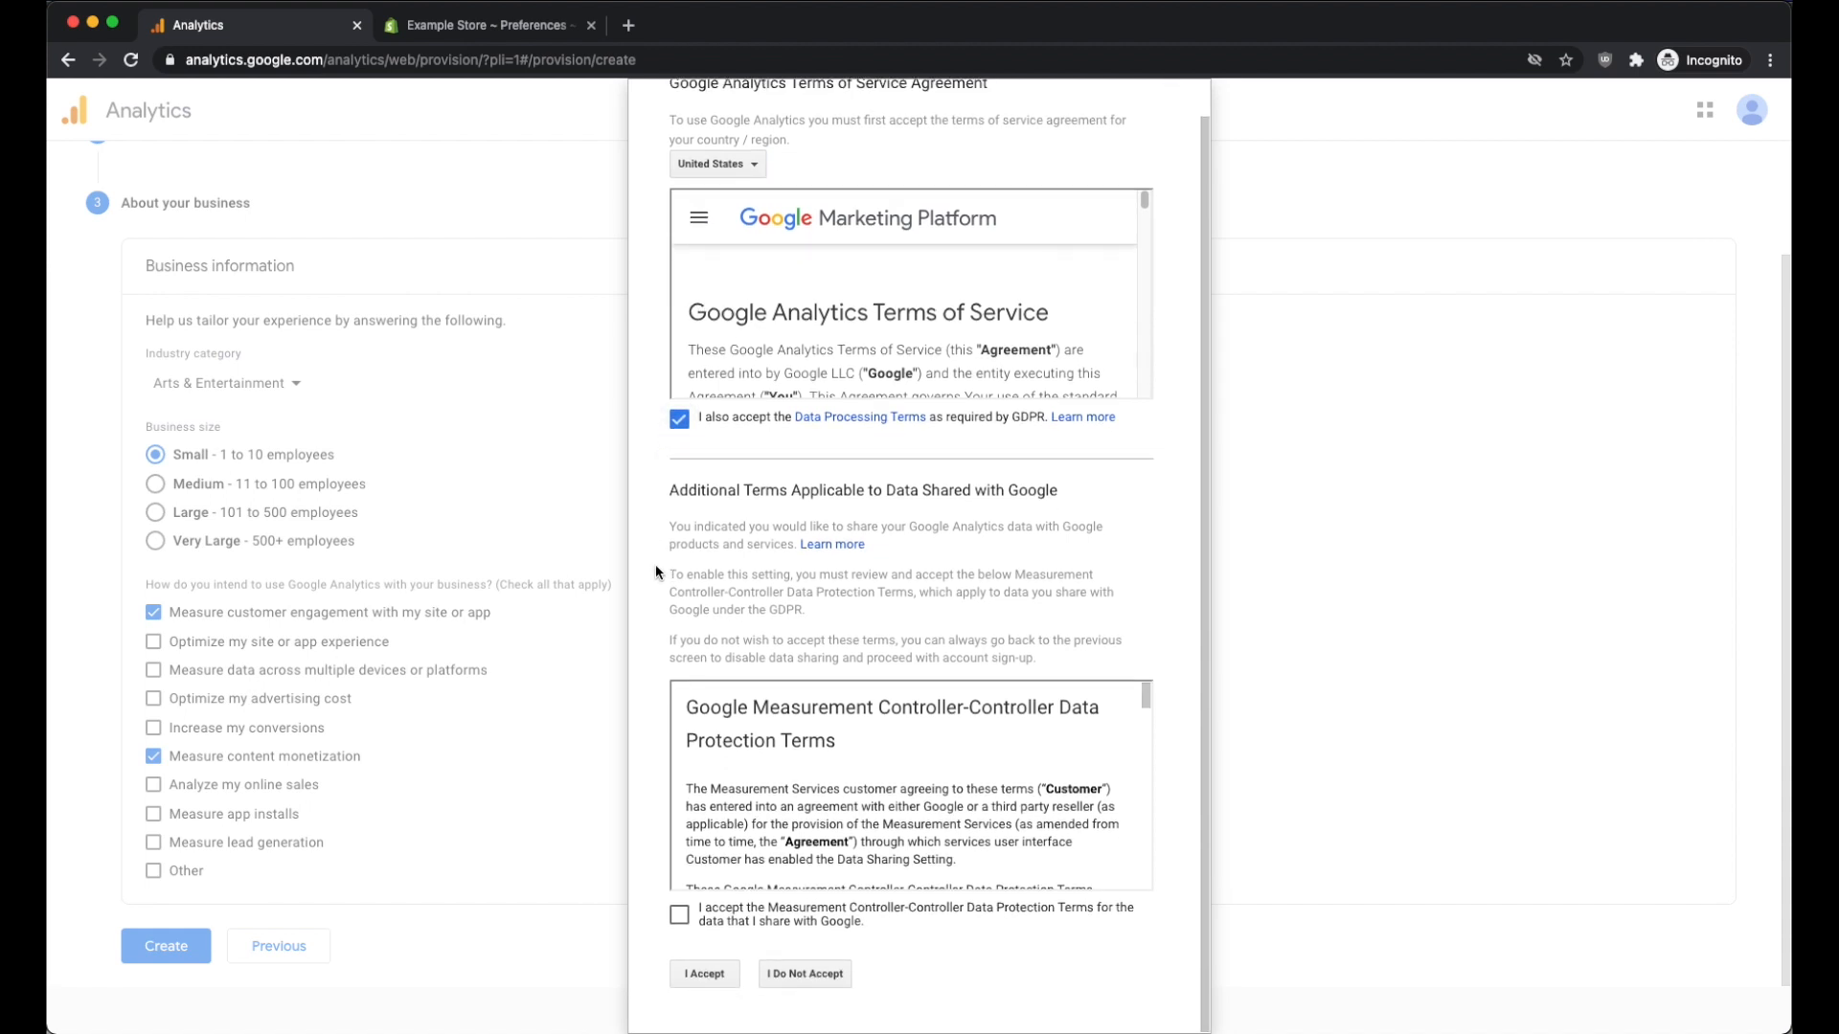
left_click(679, 917)
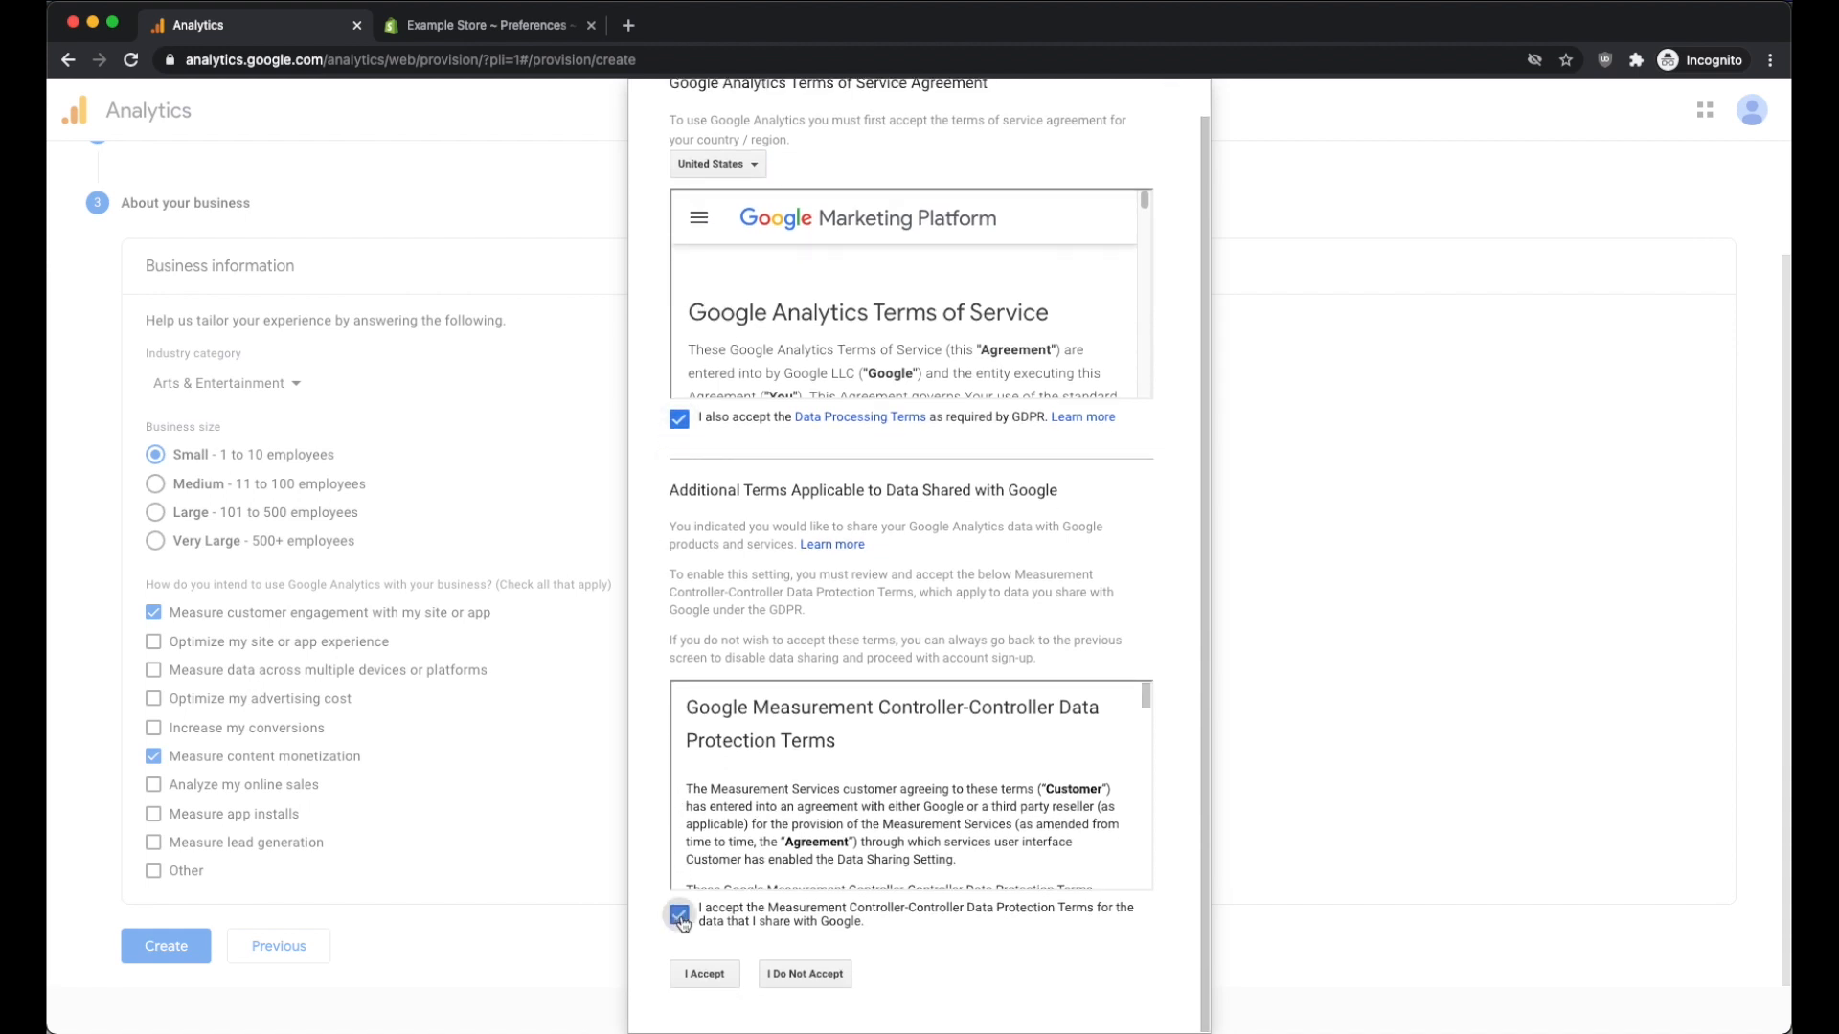
left_click(705, 974)
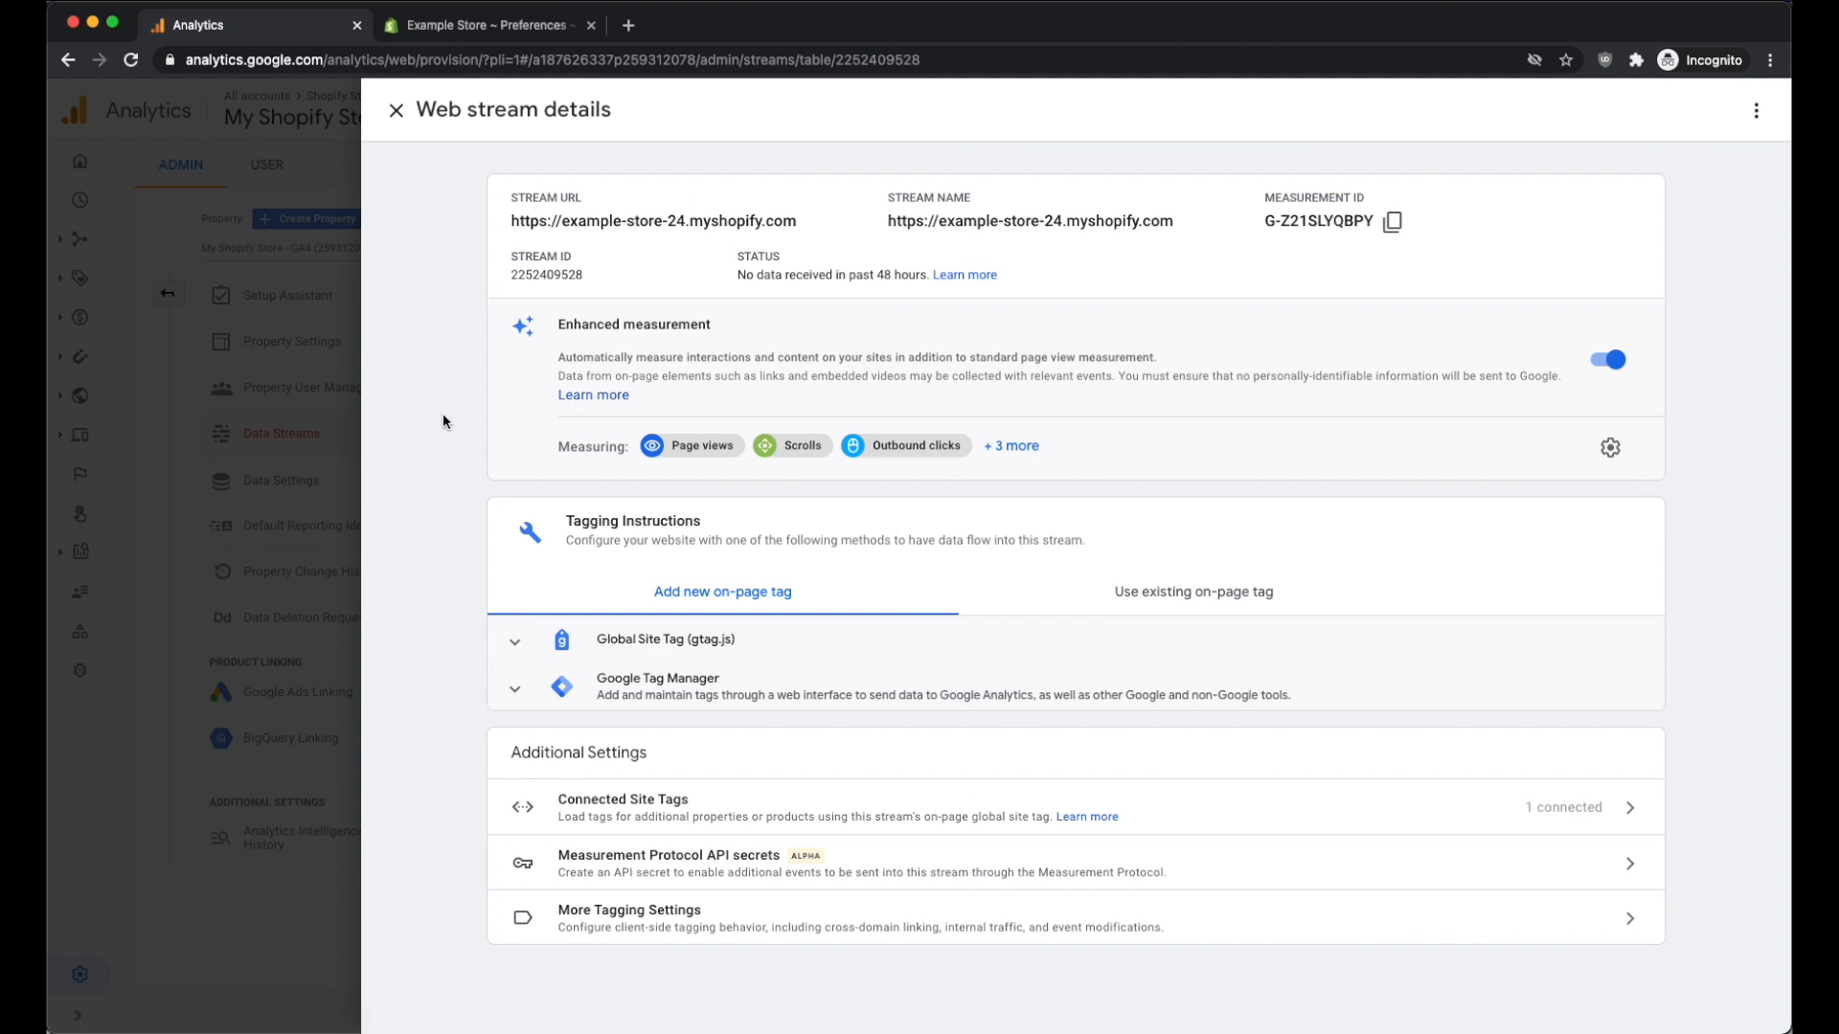
Step: Expand the Global Site Tag (gtag.js) instructions of the web stream and copy the tag code
left_click(647, 651)
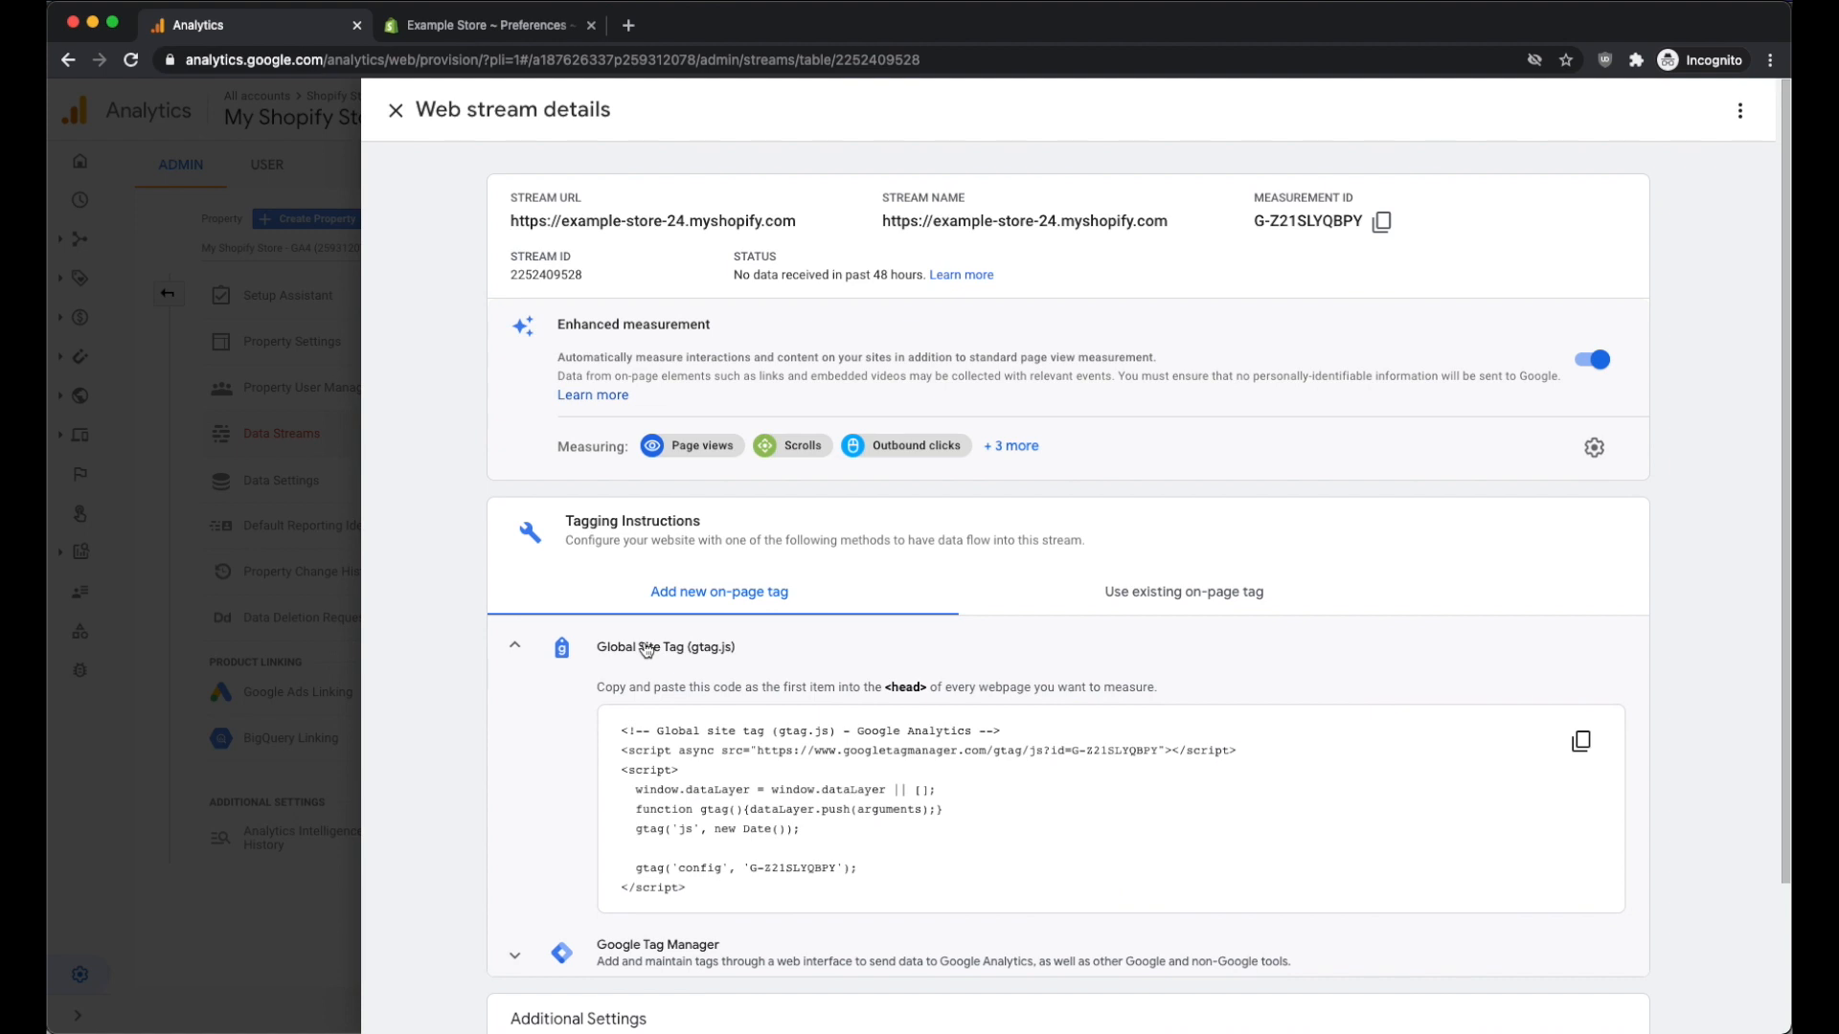
left_click(1576, 745)
Step: In the Shopify store preferences, try to replace the Google Analytics account entry with the copied global site tag and save
left_click(469, 29)
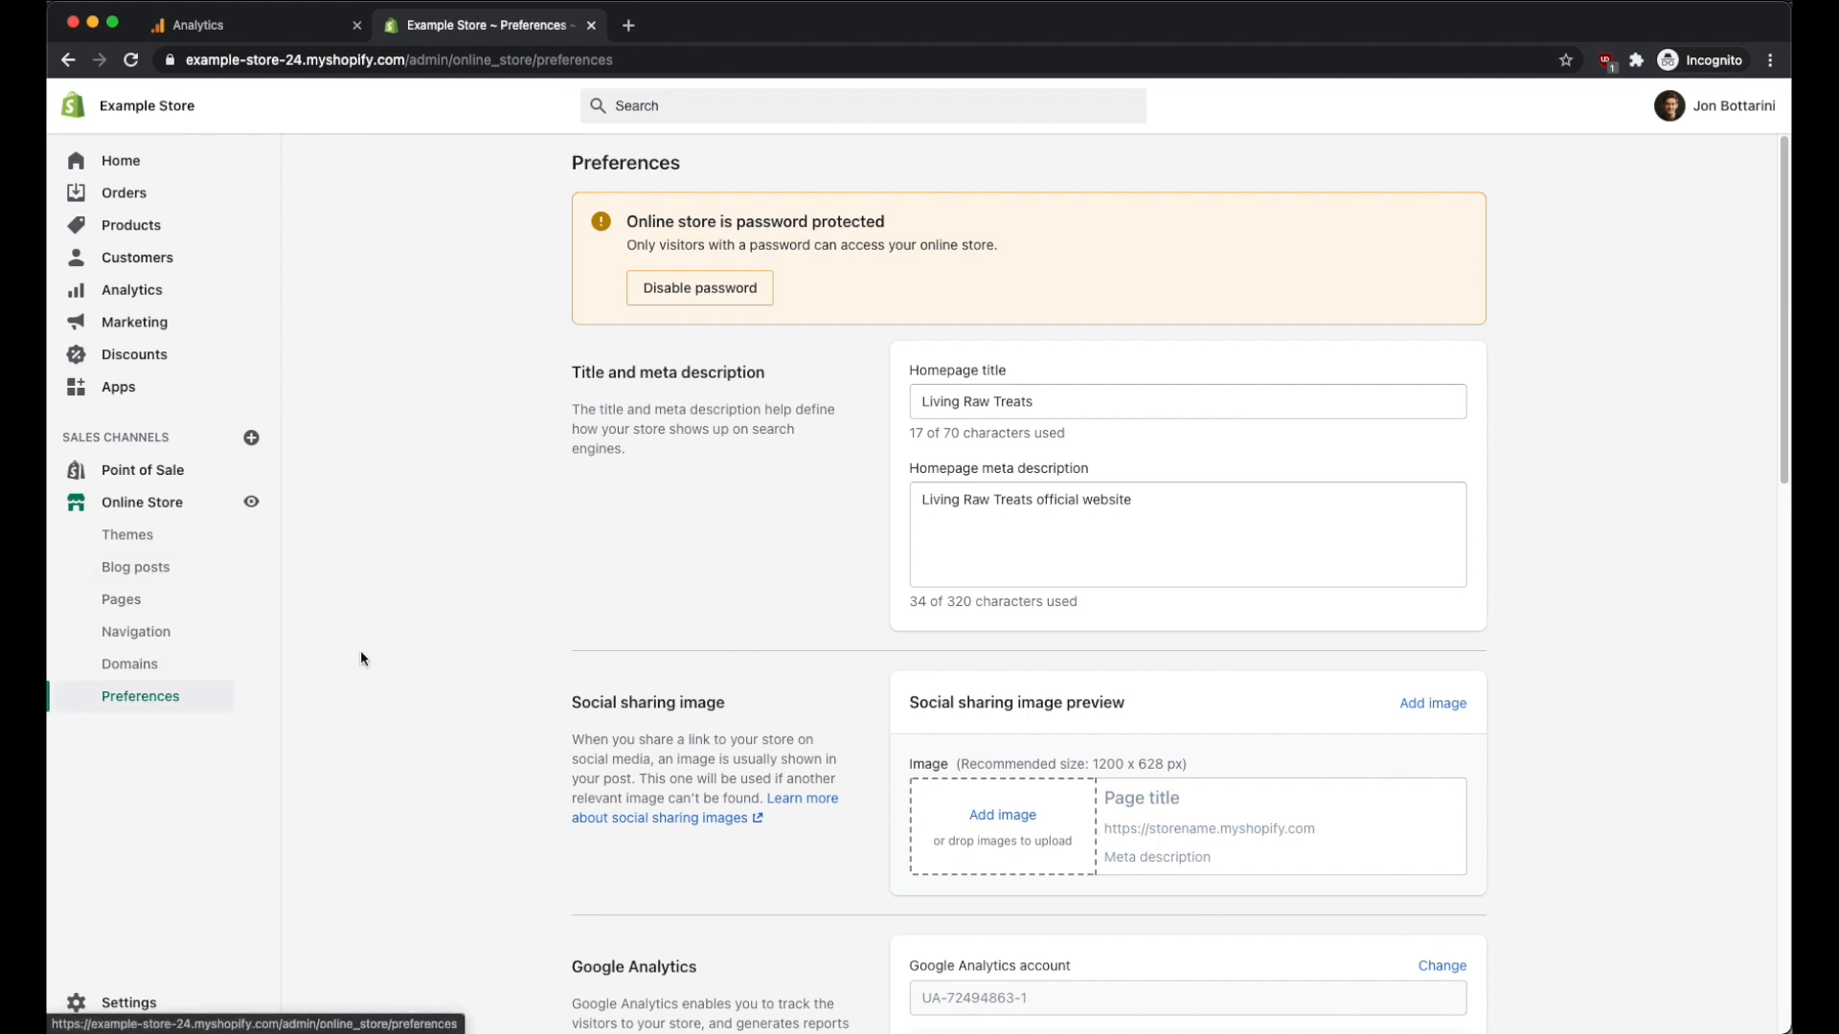
scroll(731, 562, "down", 5)
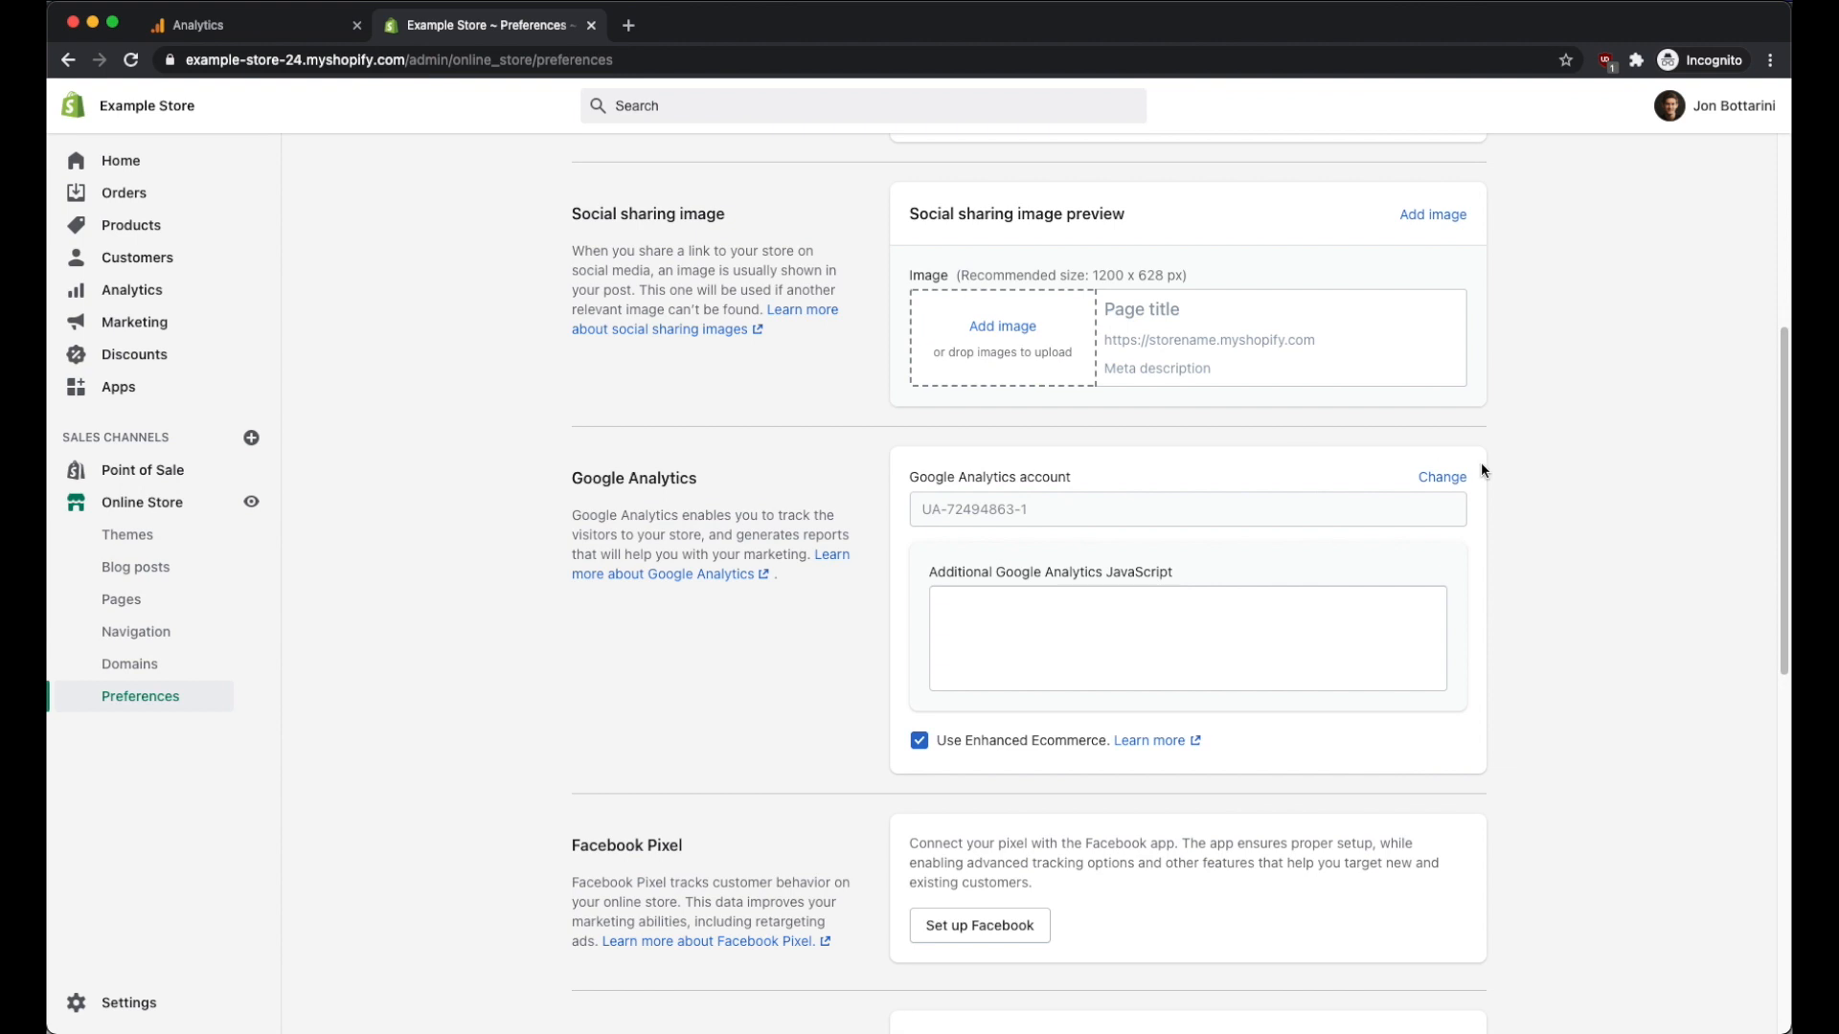
left_click(1441, 477)
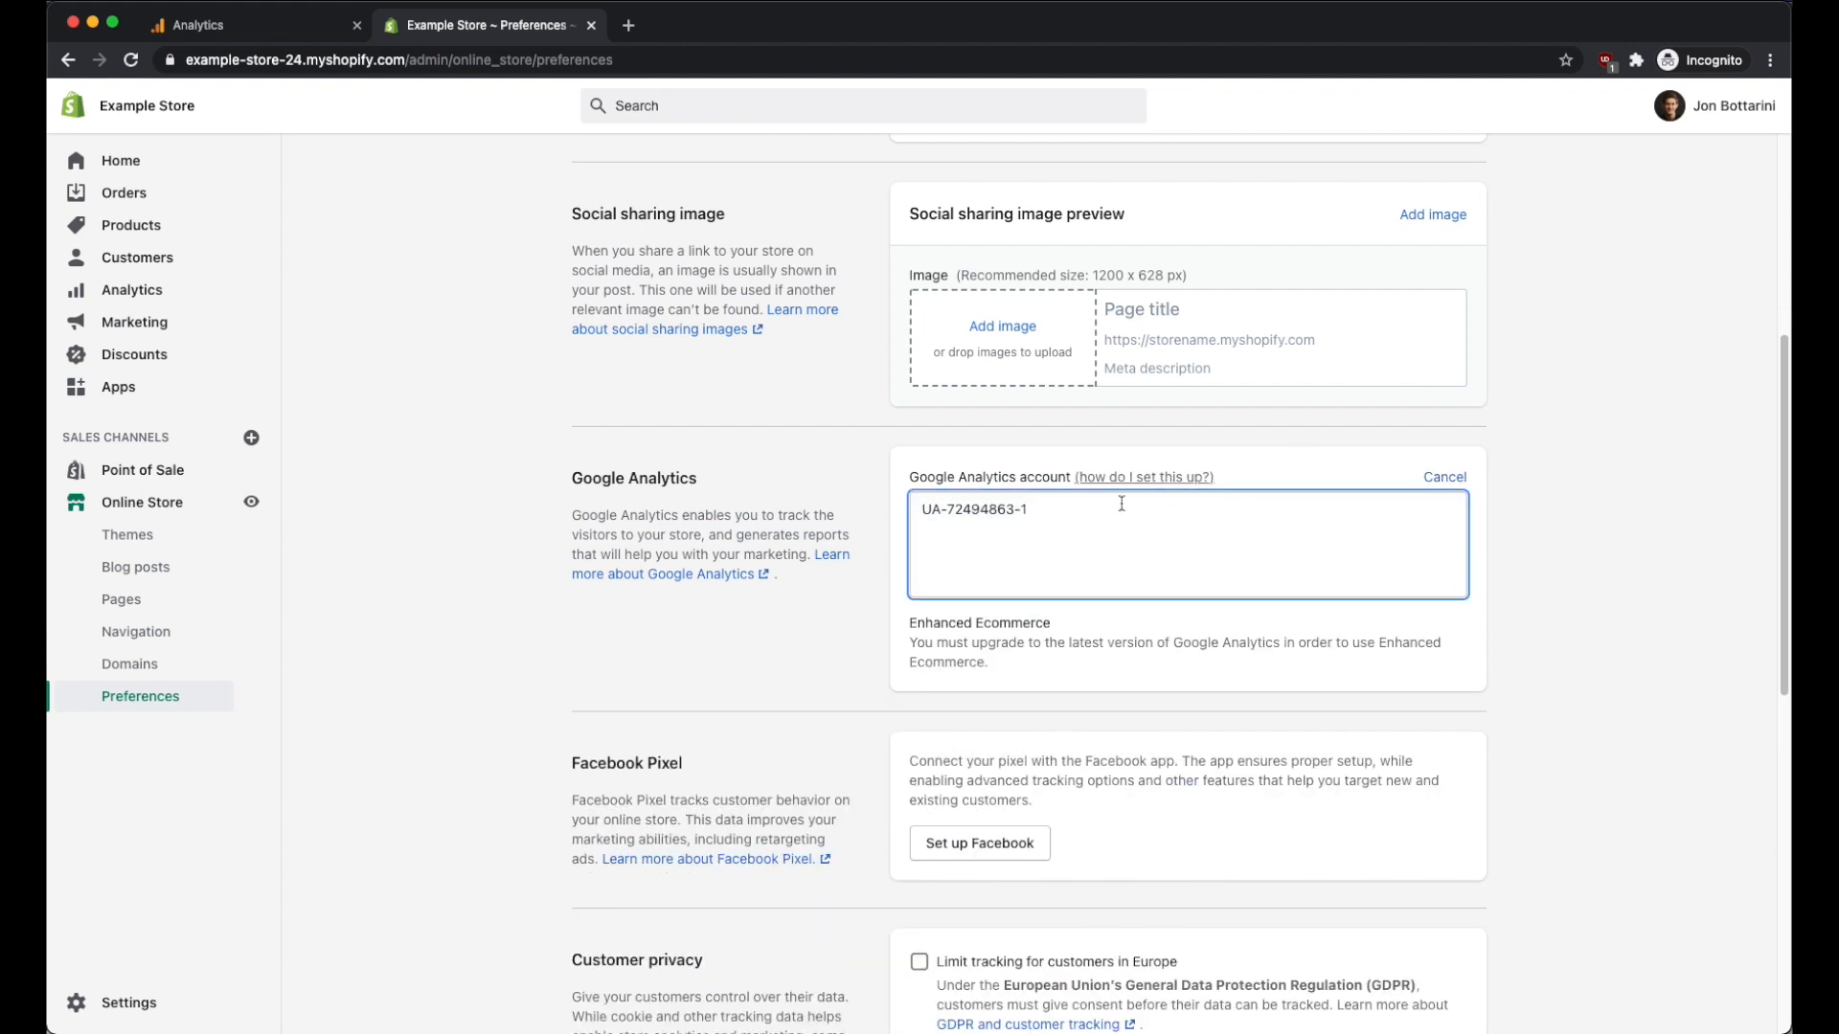
key("super+a")
key("super+v")
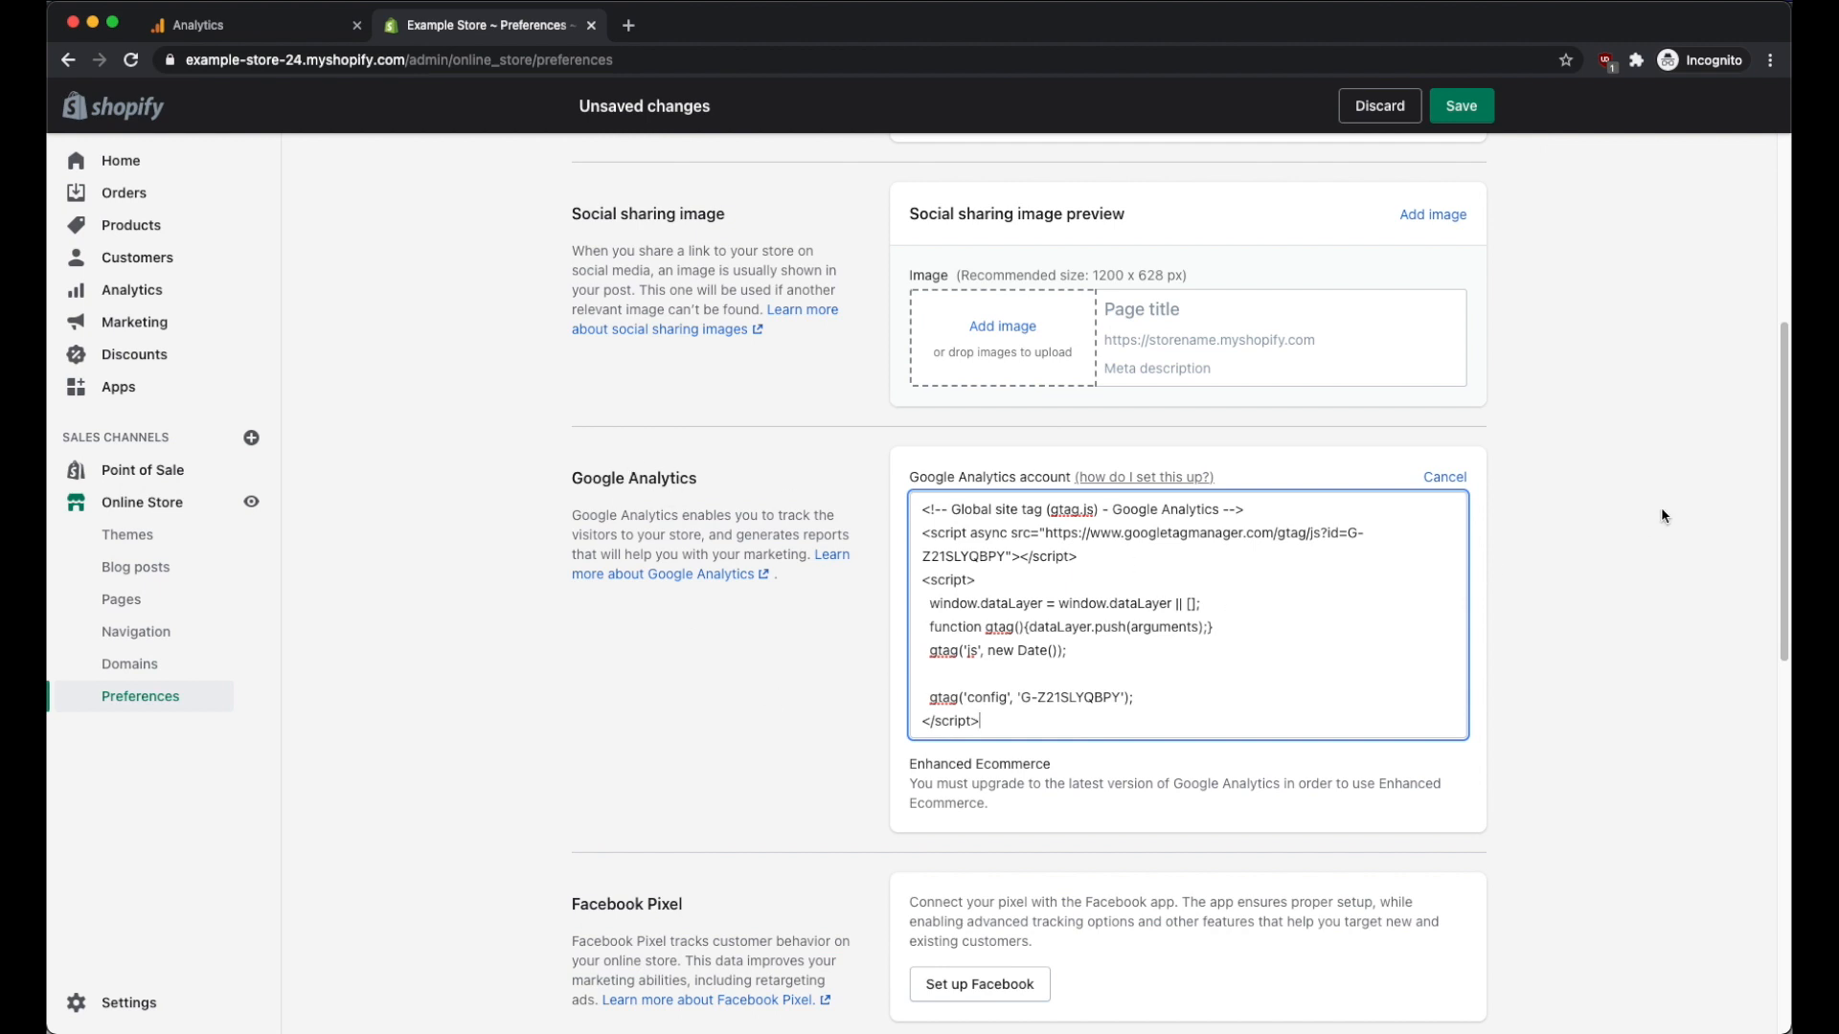
left_click(1463, 111)
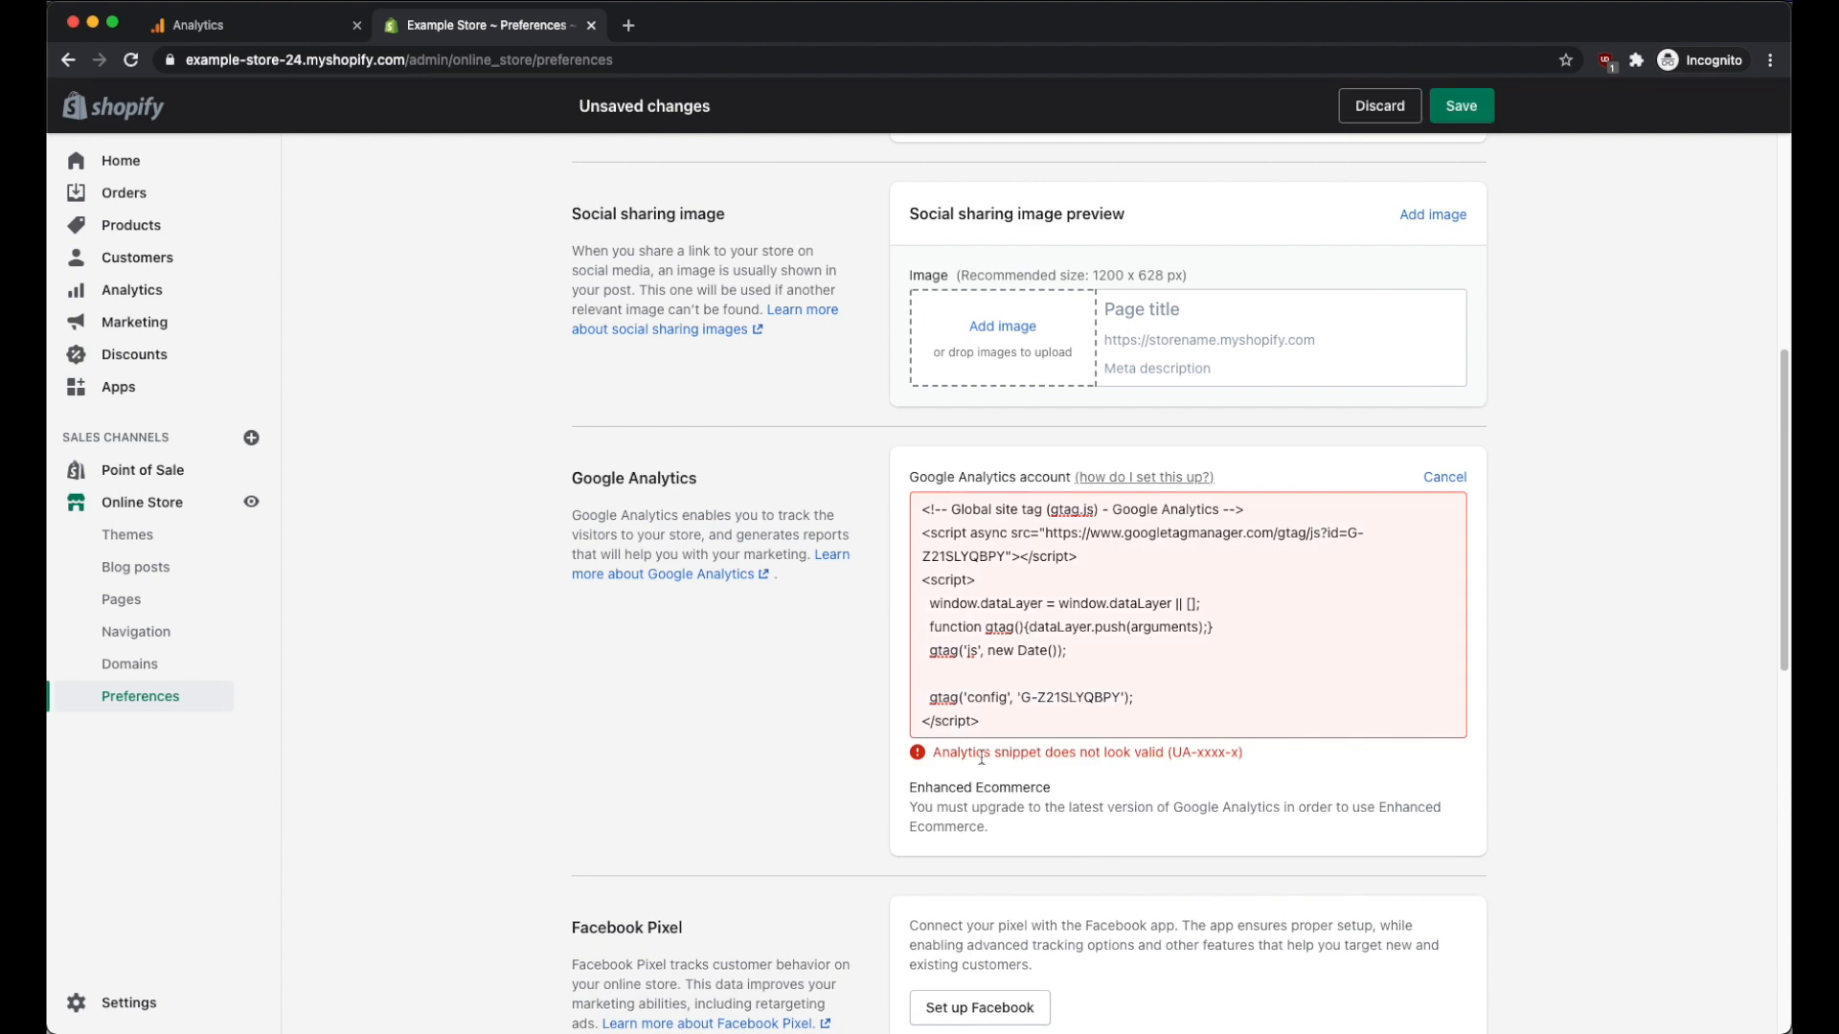
Step: Examine the validation message under the Google Analytics account field and the measurement ID in the pasted tag
left_click_drag(934, 754, 1034, 754)
left_click(1279, 777)
left_click(1025, 698)
left_click_drag(1023, 697, 1121, 698)
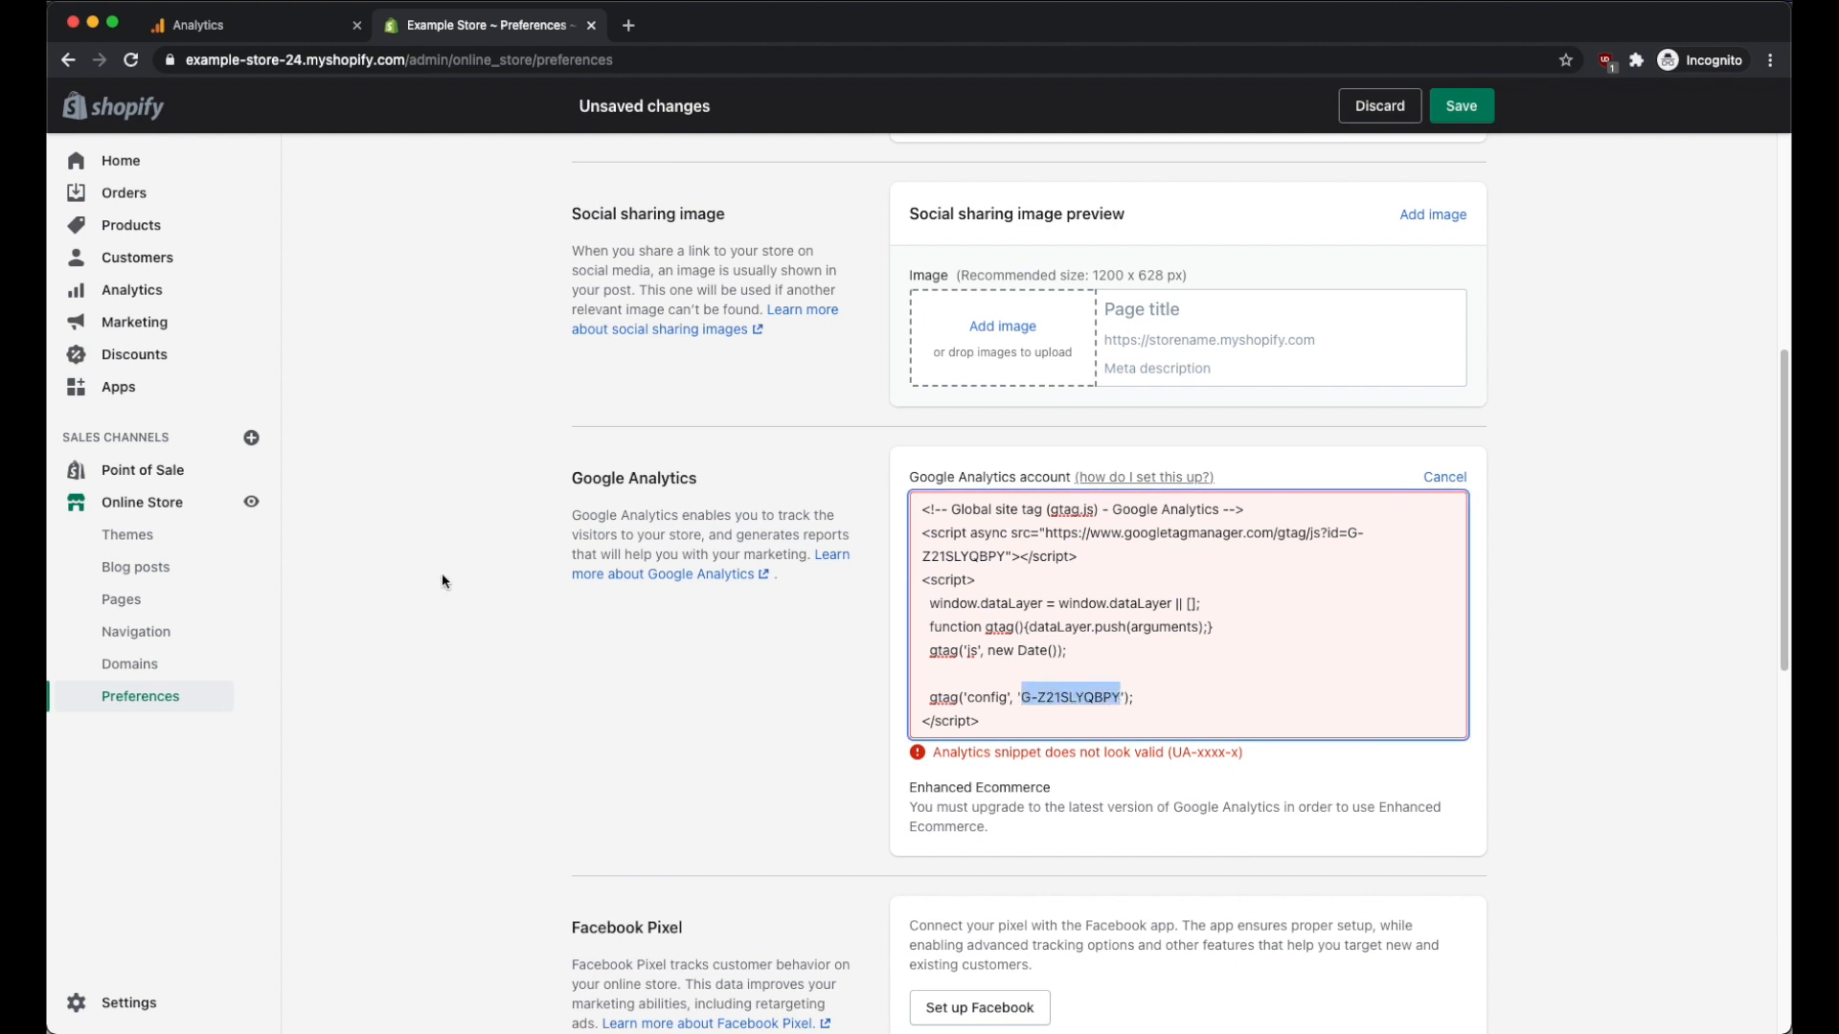
left_click(543, 582)
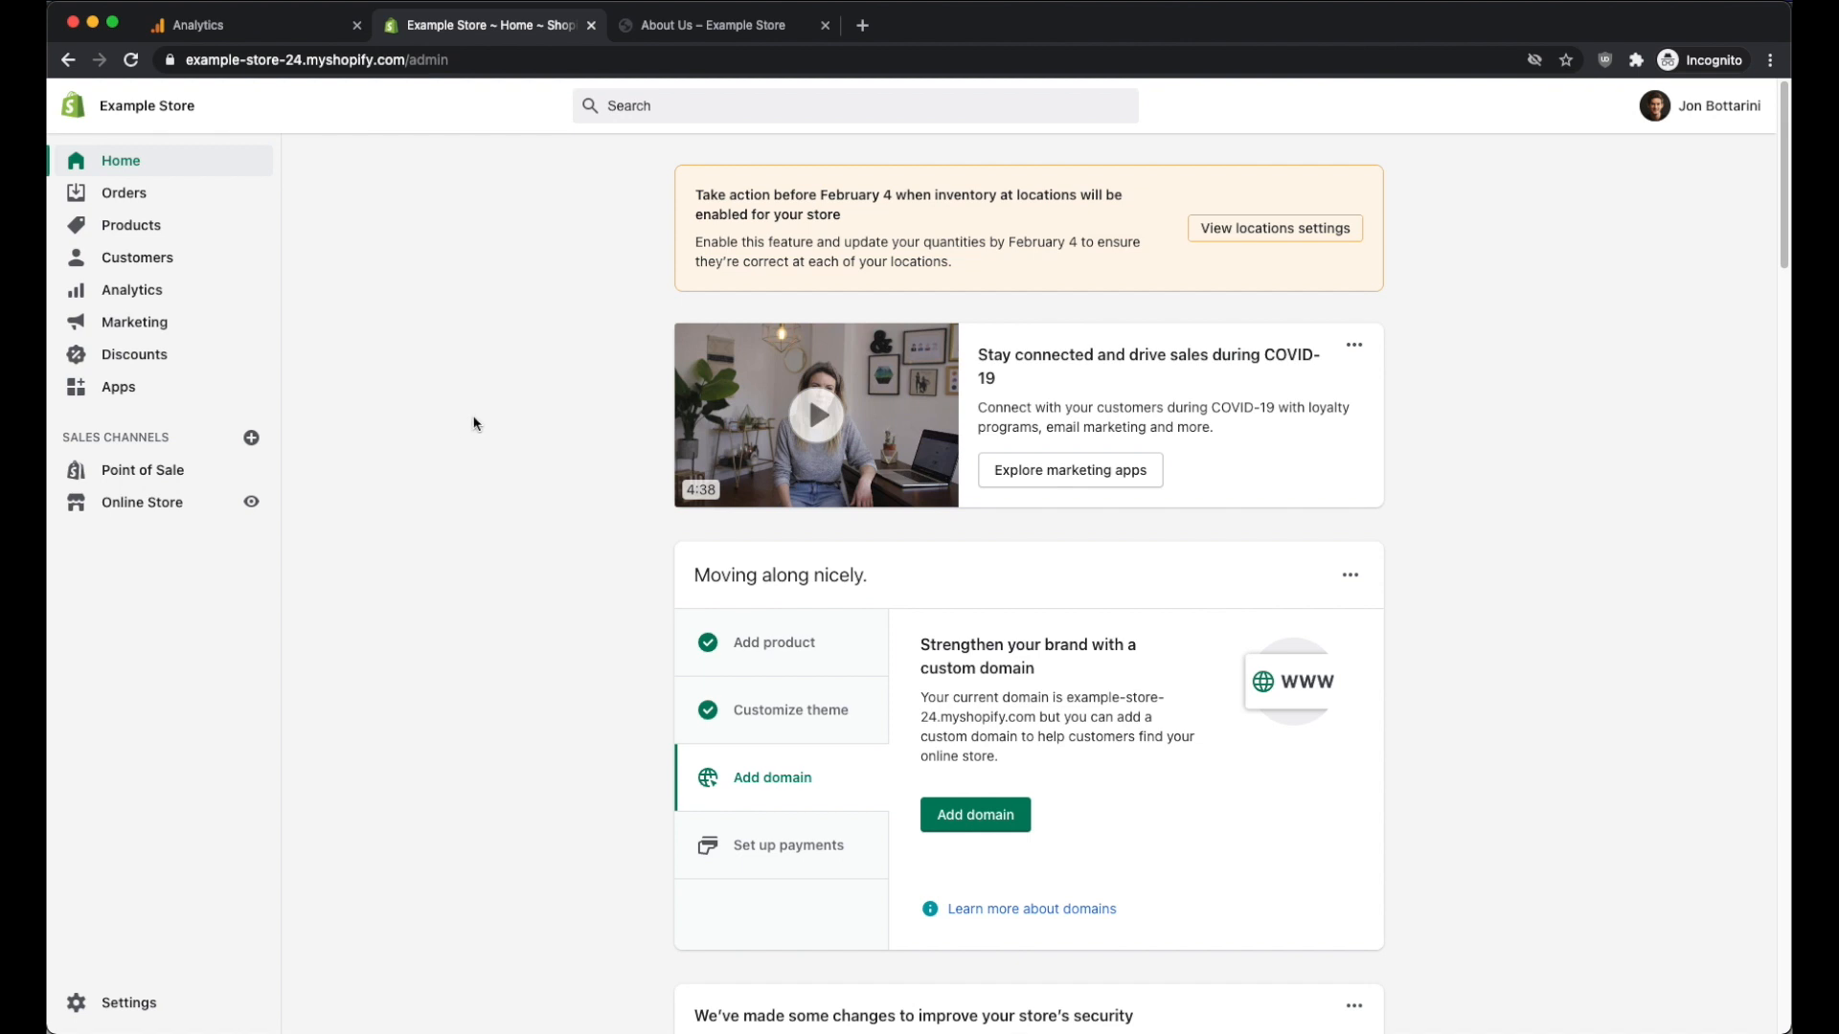
Step: Open the code editor for the online store's live theme, launchpad-star
left_click(114, 508)
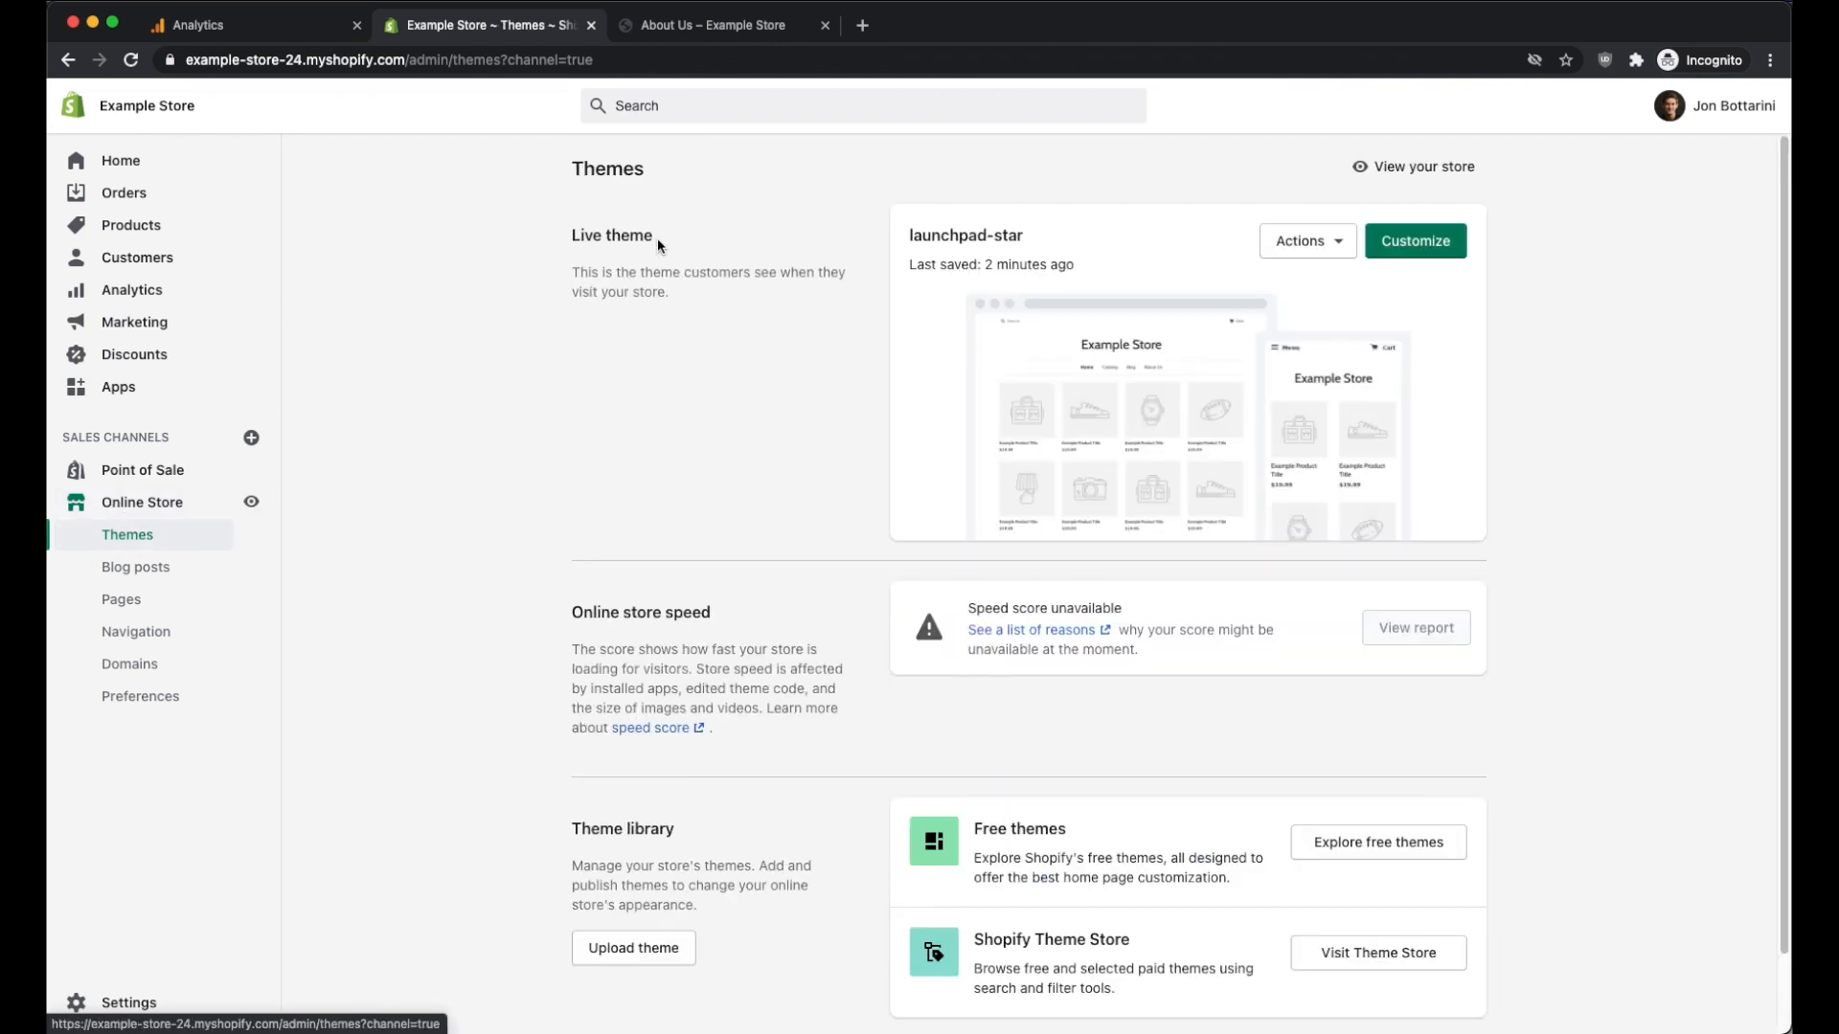
left_click_drag(676, 251, 565, 243)
triple_click(567, 237)
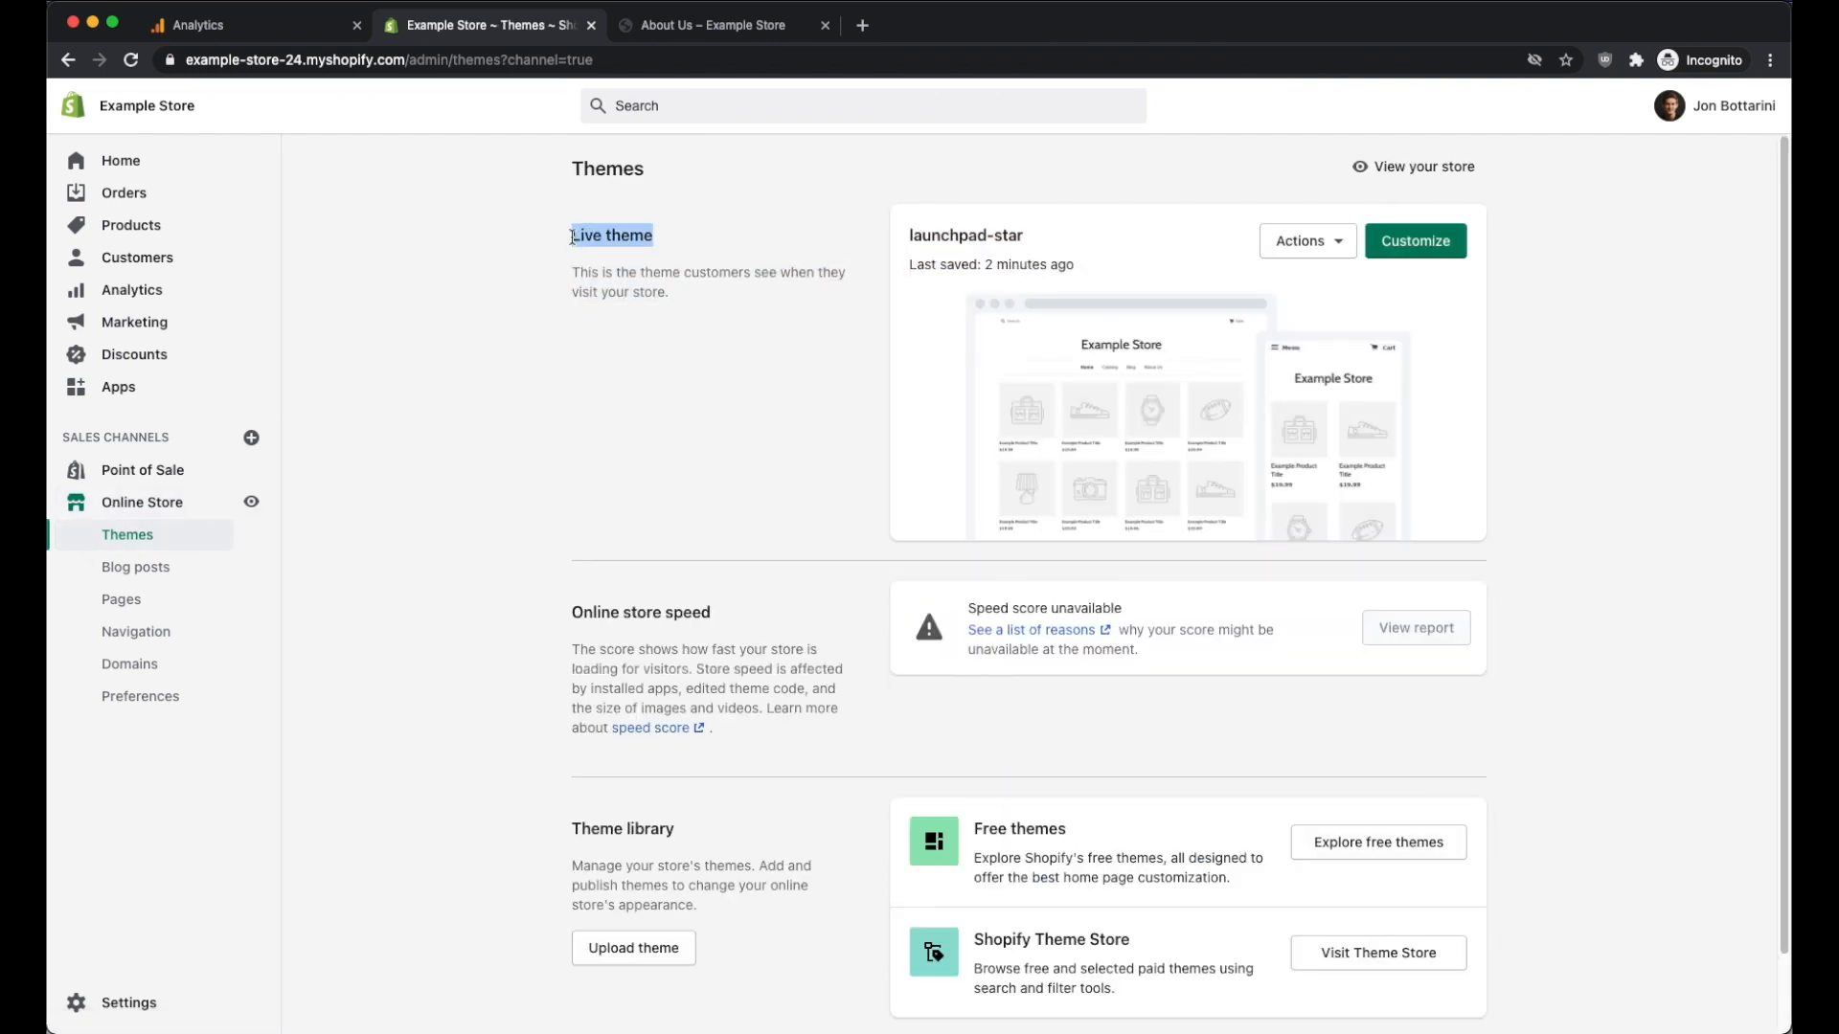
left_click(1349, 241)
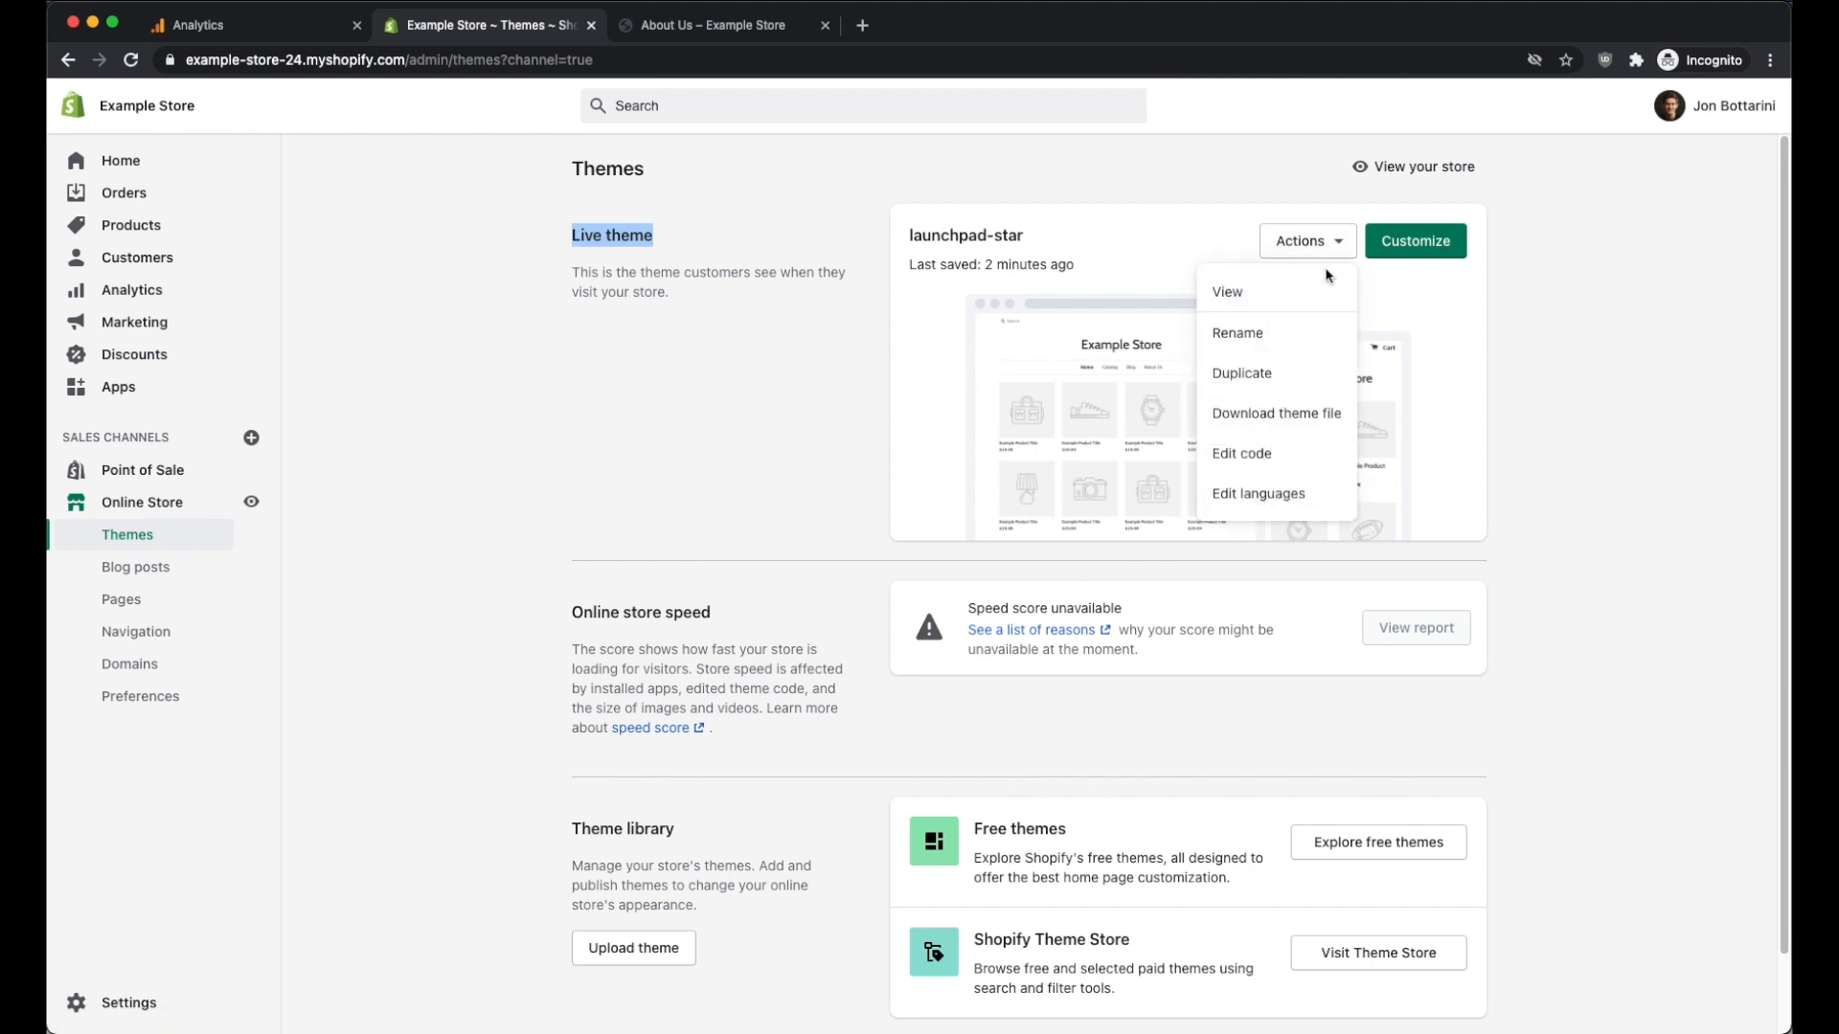
left_click(1264, 456)
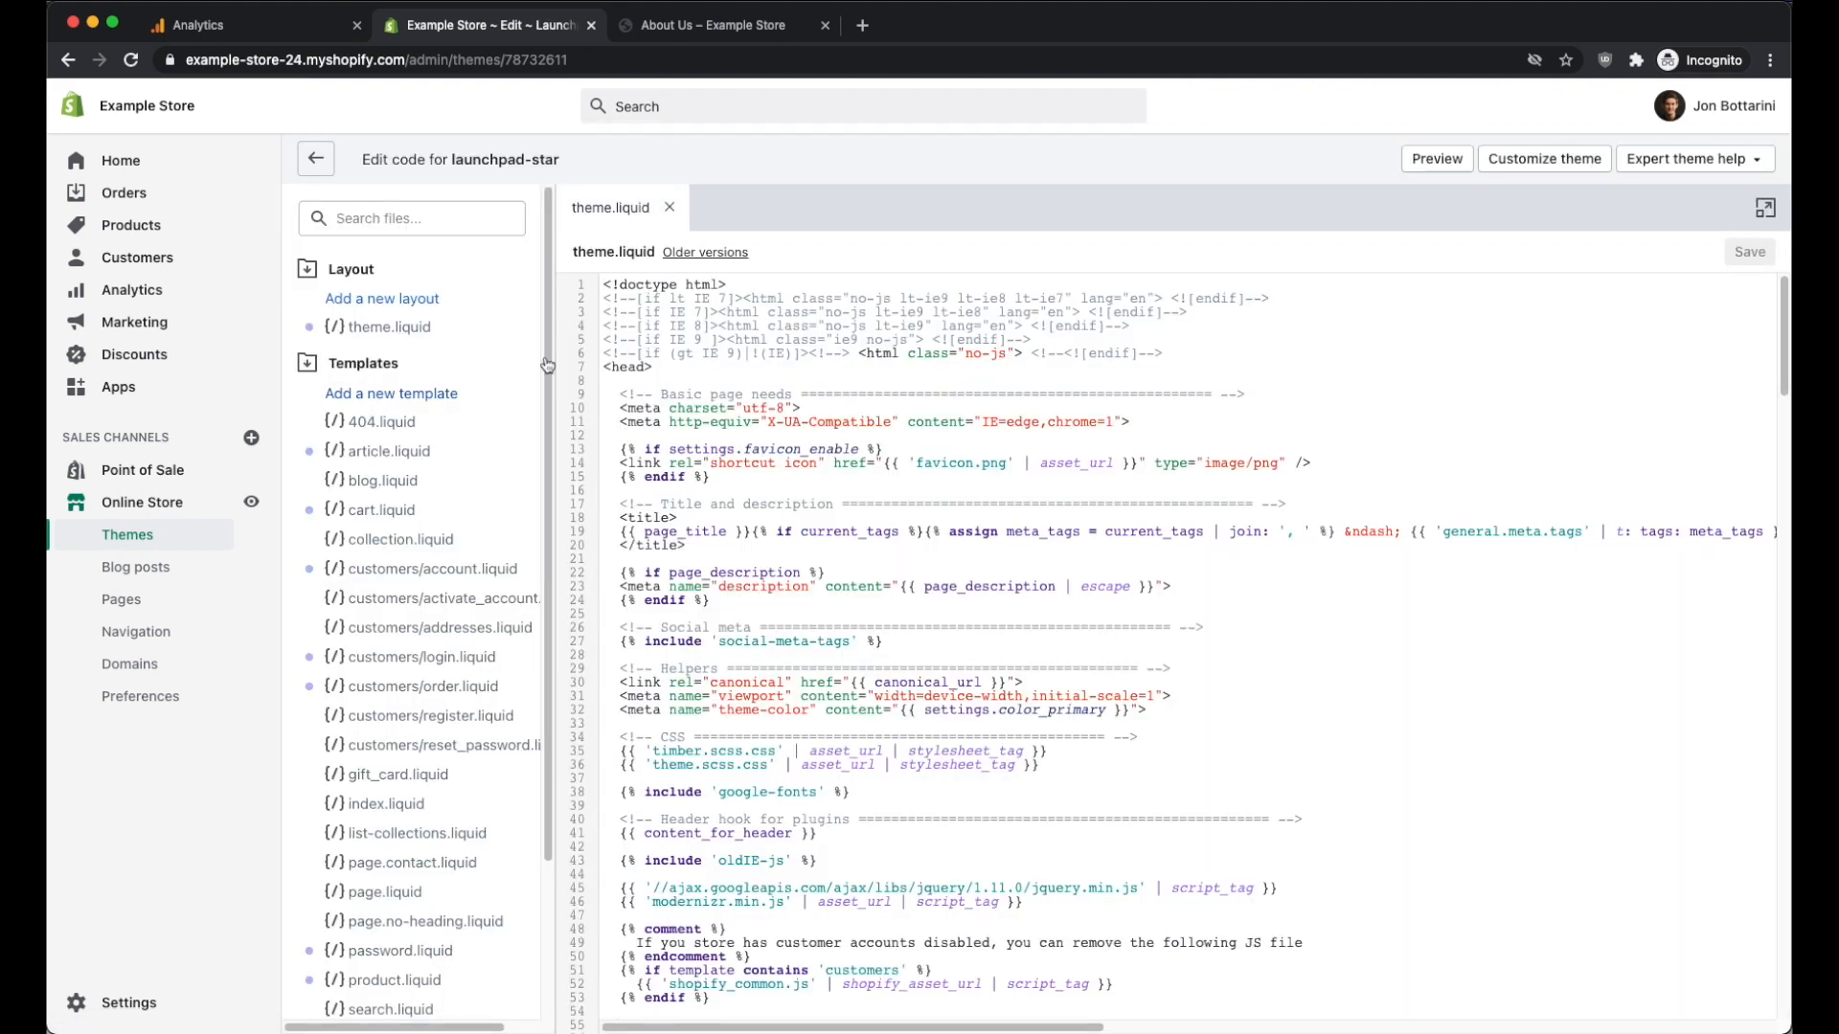
Step: Paste the copied global site tag on a new line directly below the opening head tag in theme.liquid
left_click(371, 335)
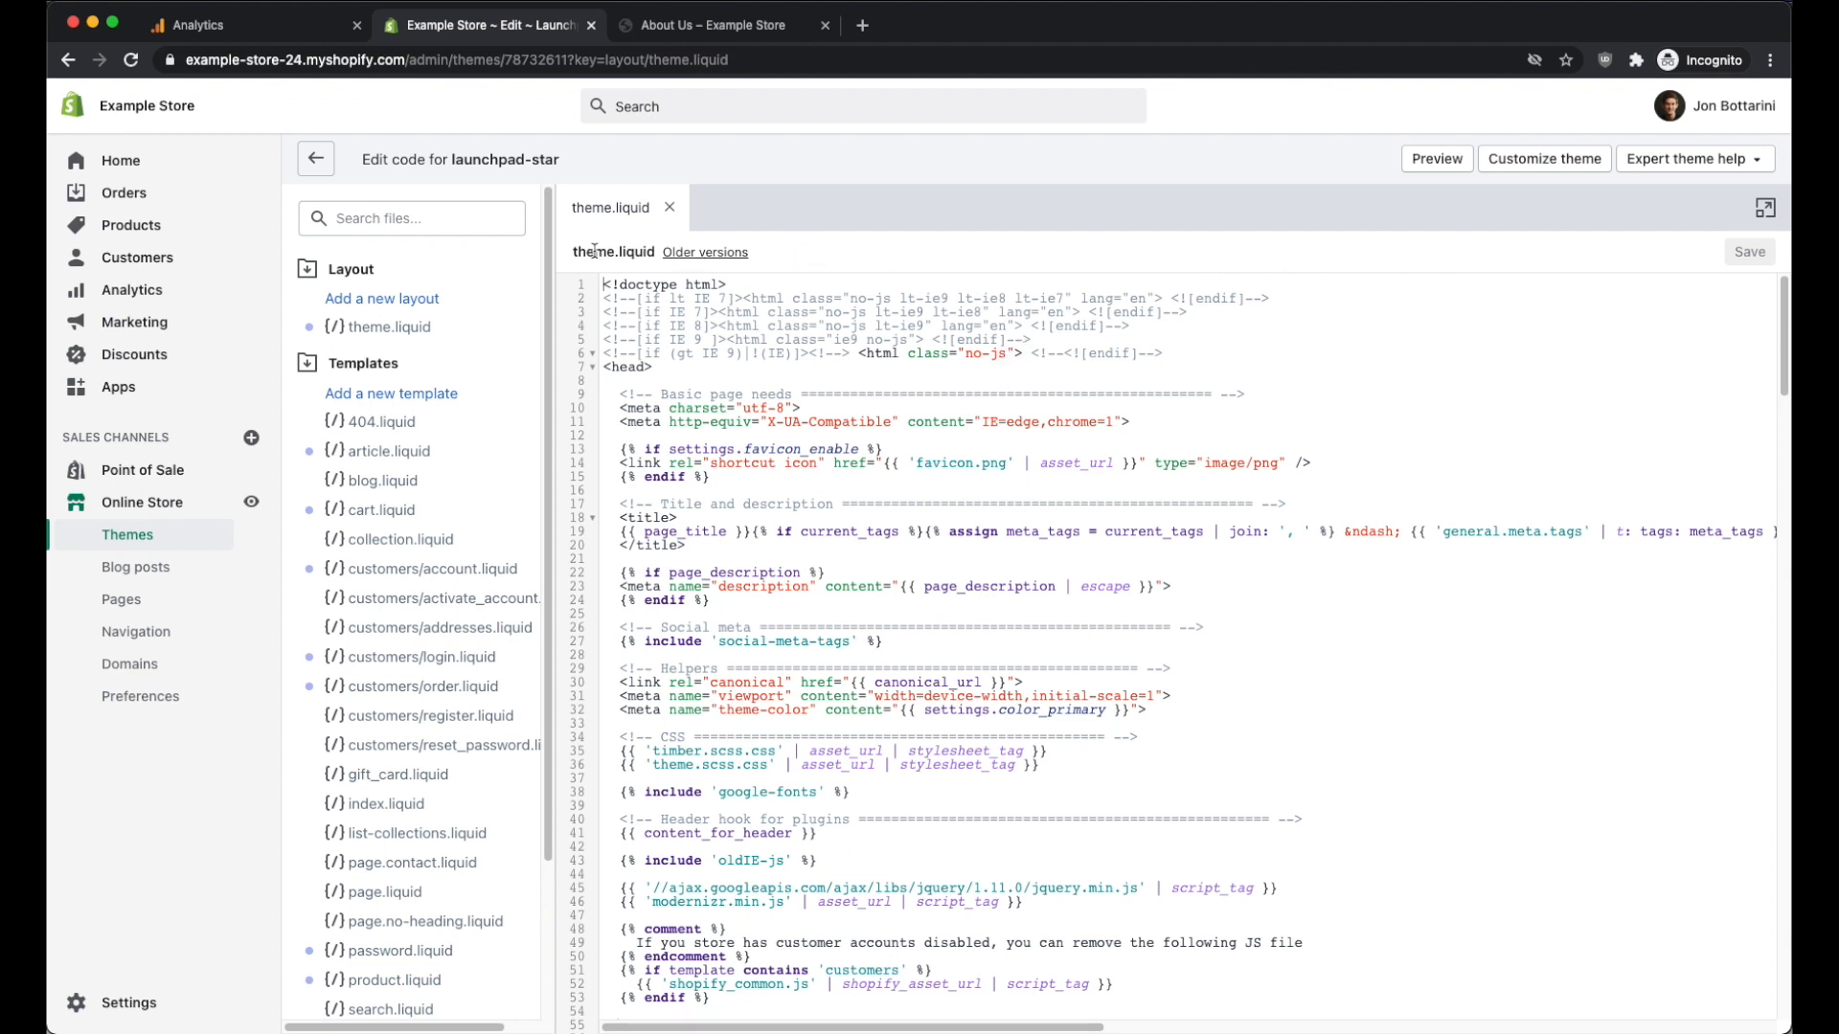
left_click_drag(655, 368, 599, 367)
left_click(682, 370)
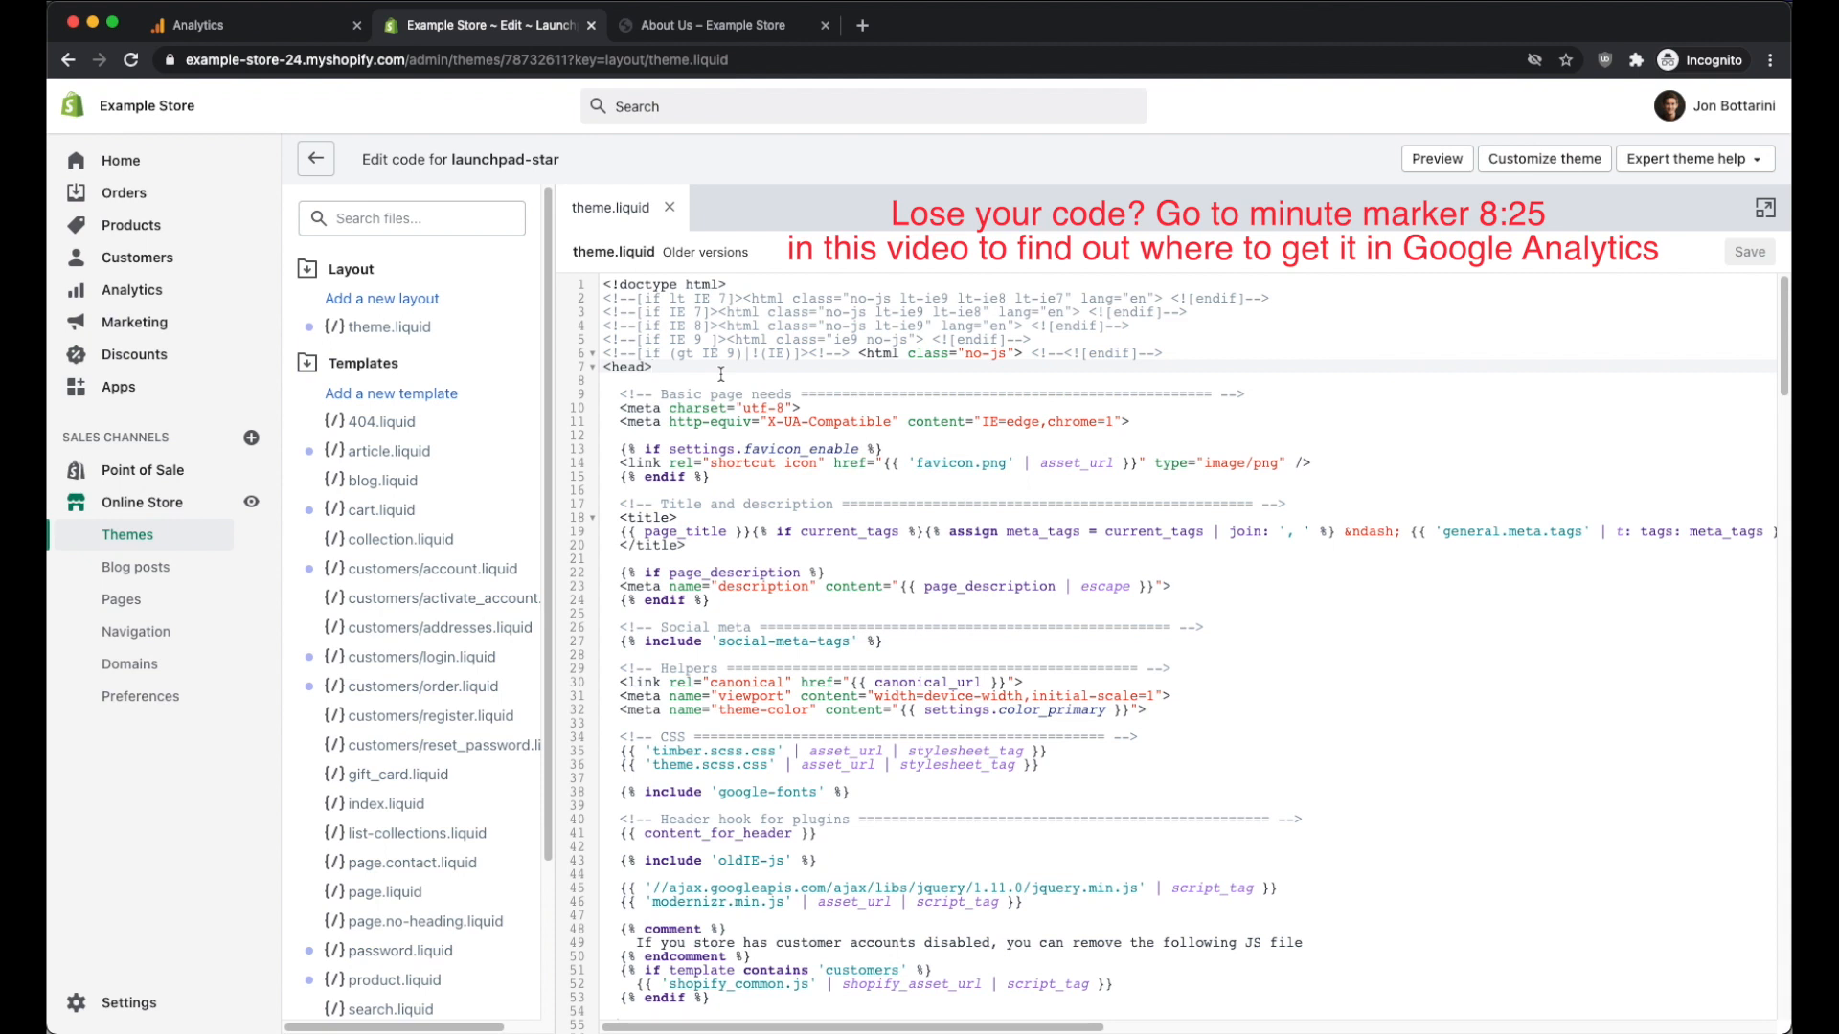
key("Return")
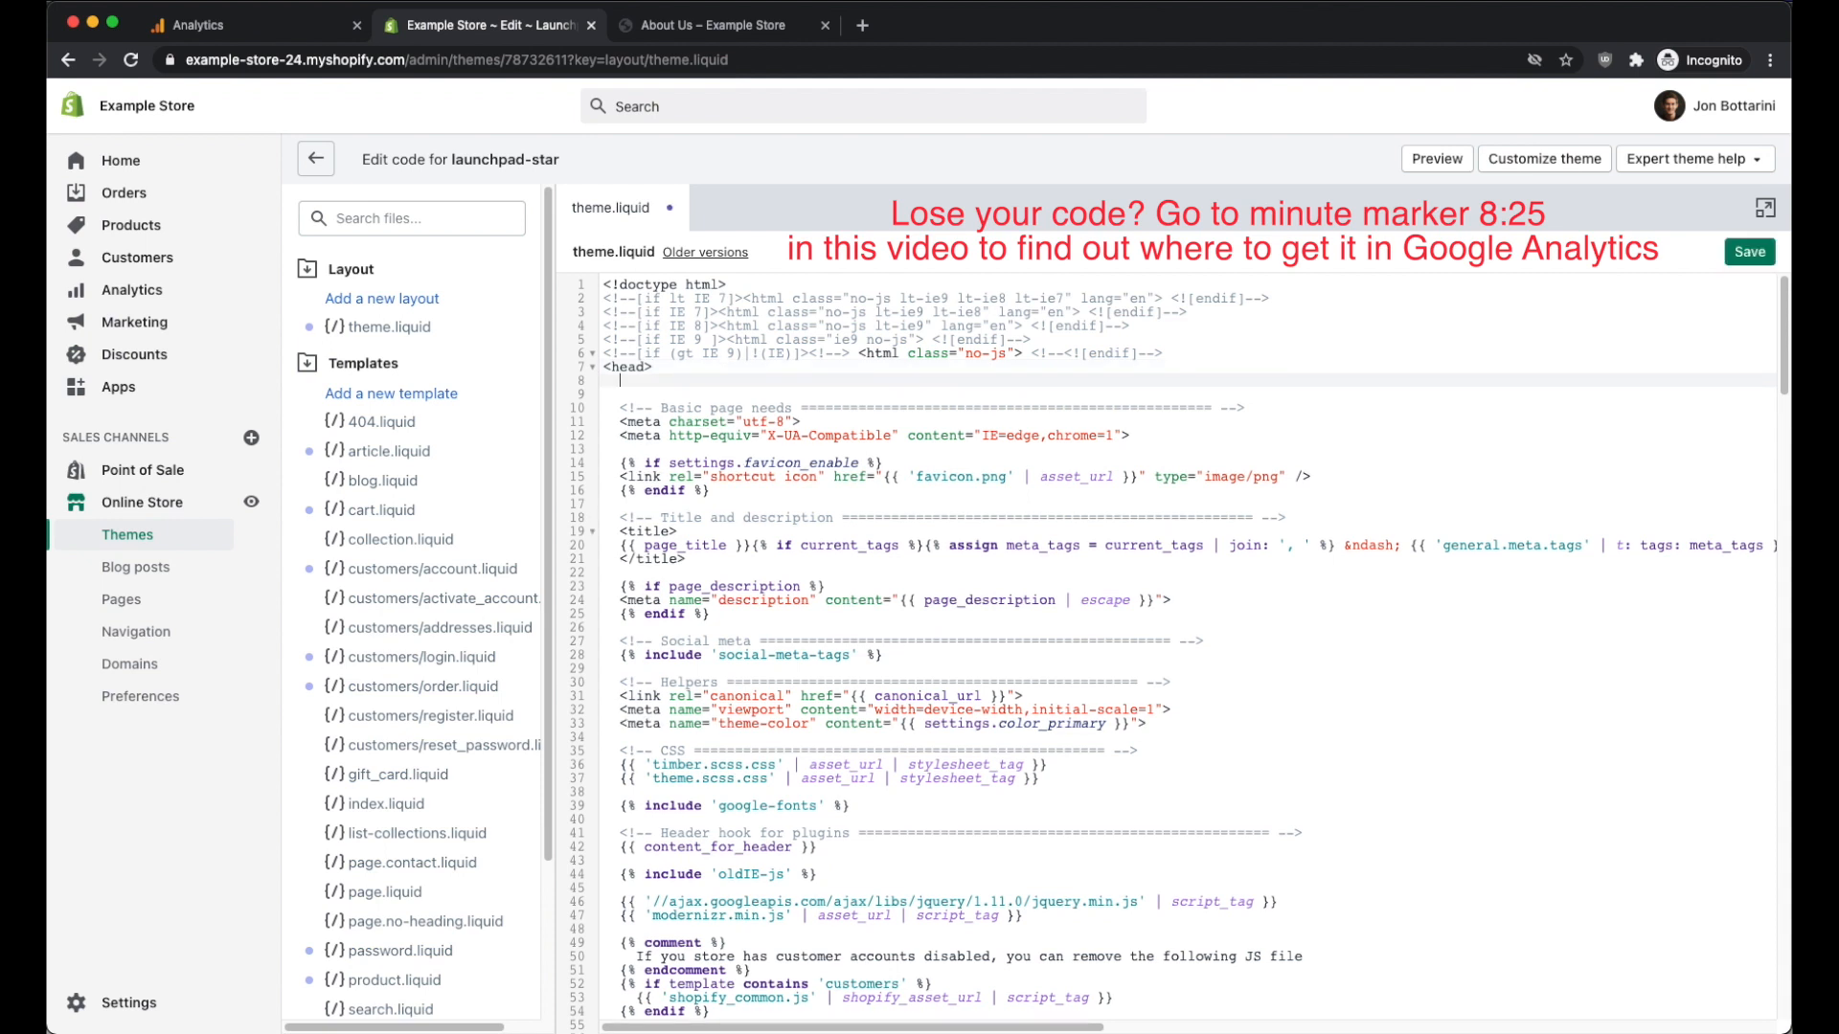
right_click(621, 378)
left_click(667, 518)
left_click(686, 366)
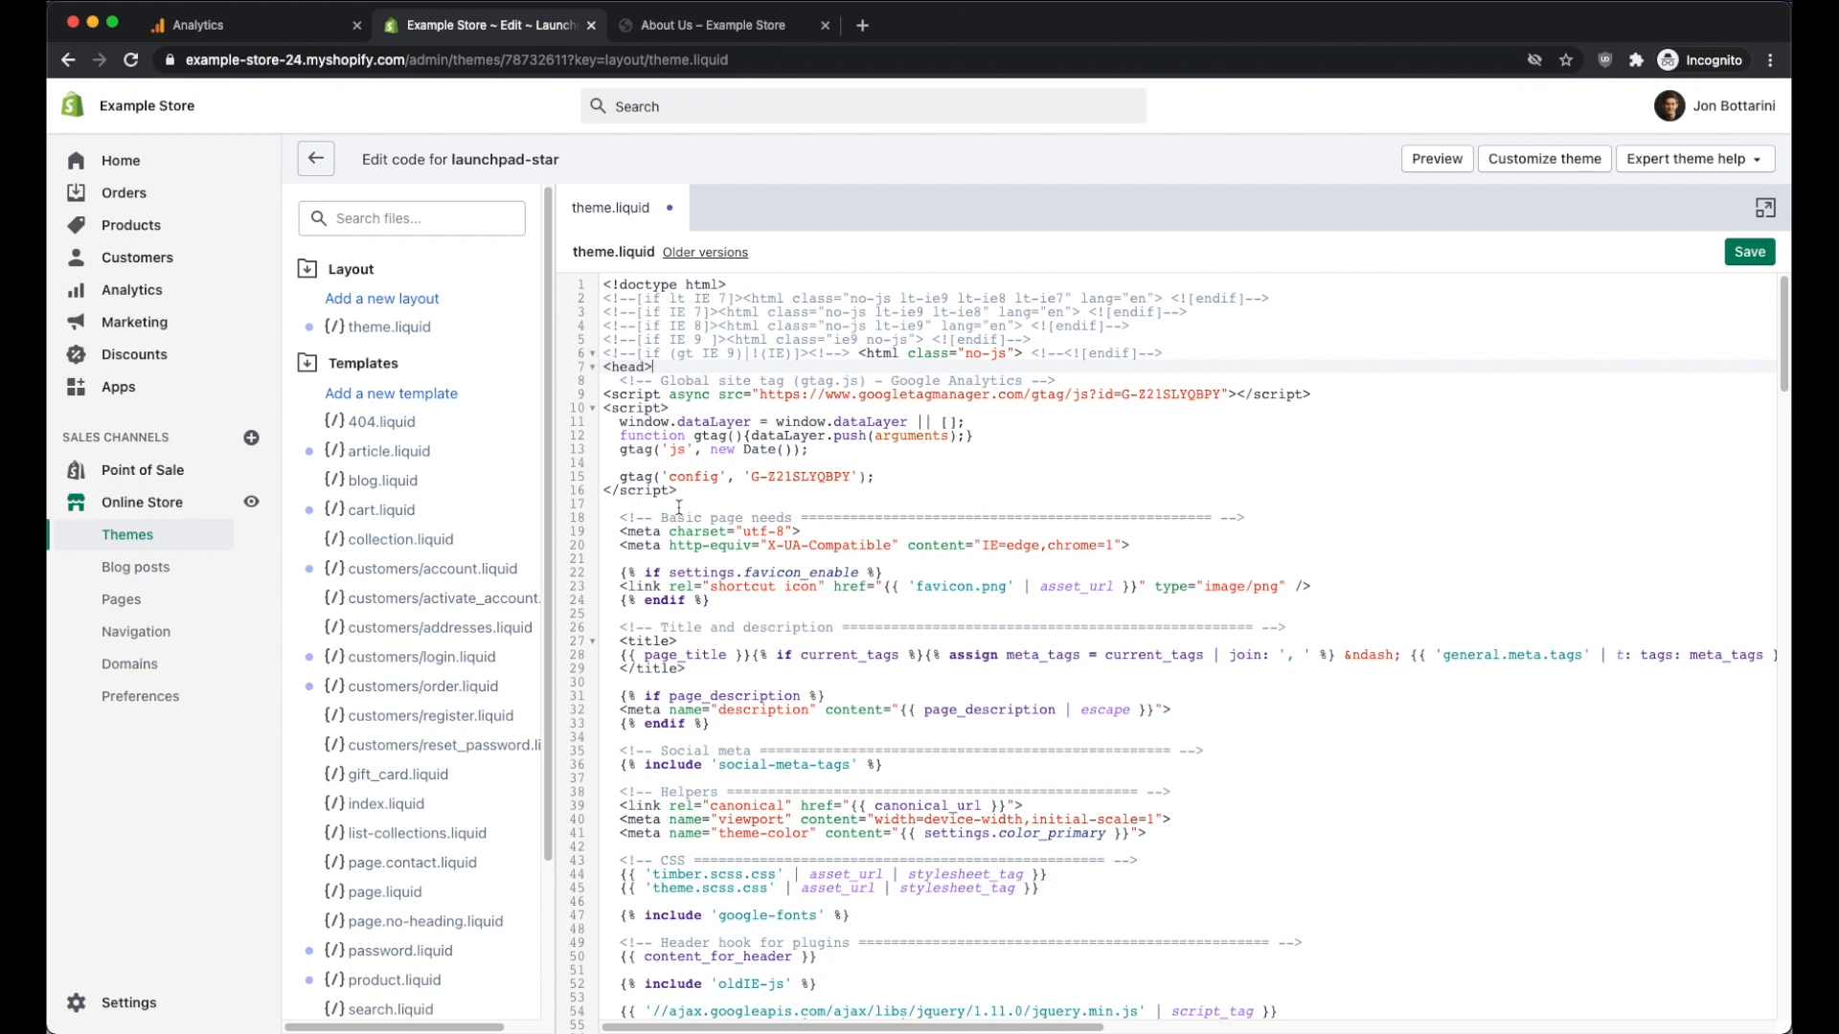
Step: Check that the pasted tag sits between the opening and closing head tags, and save theme.liquid
scroll(665, 670, "down", 4)
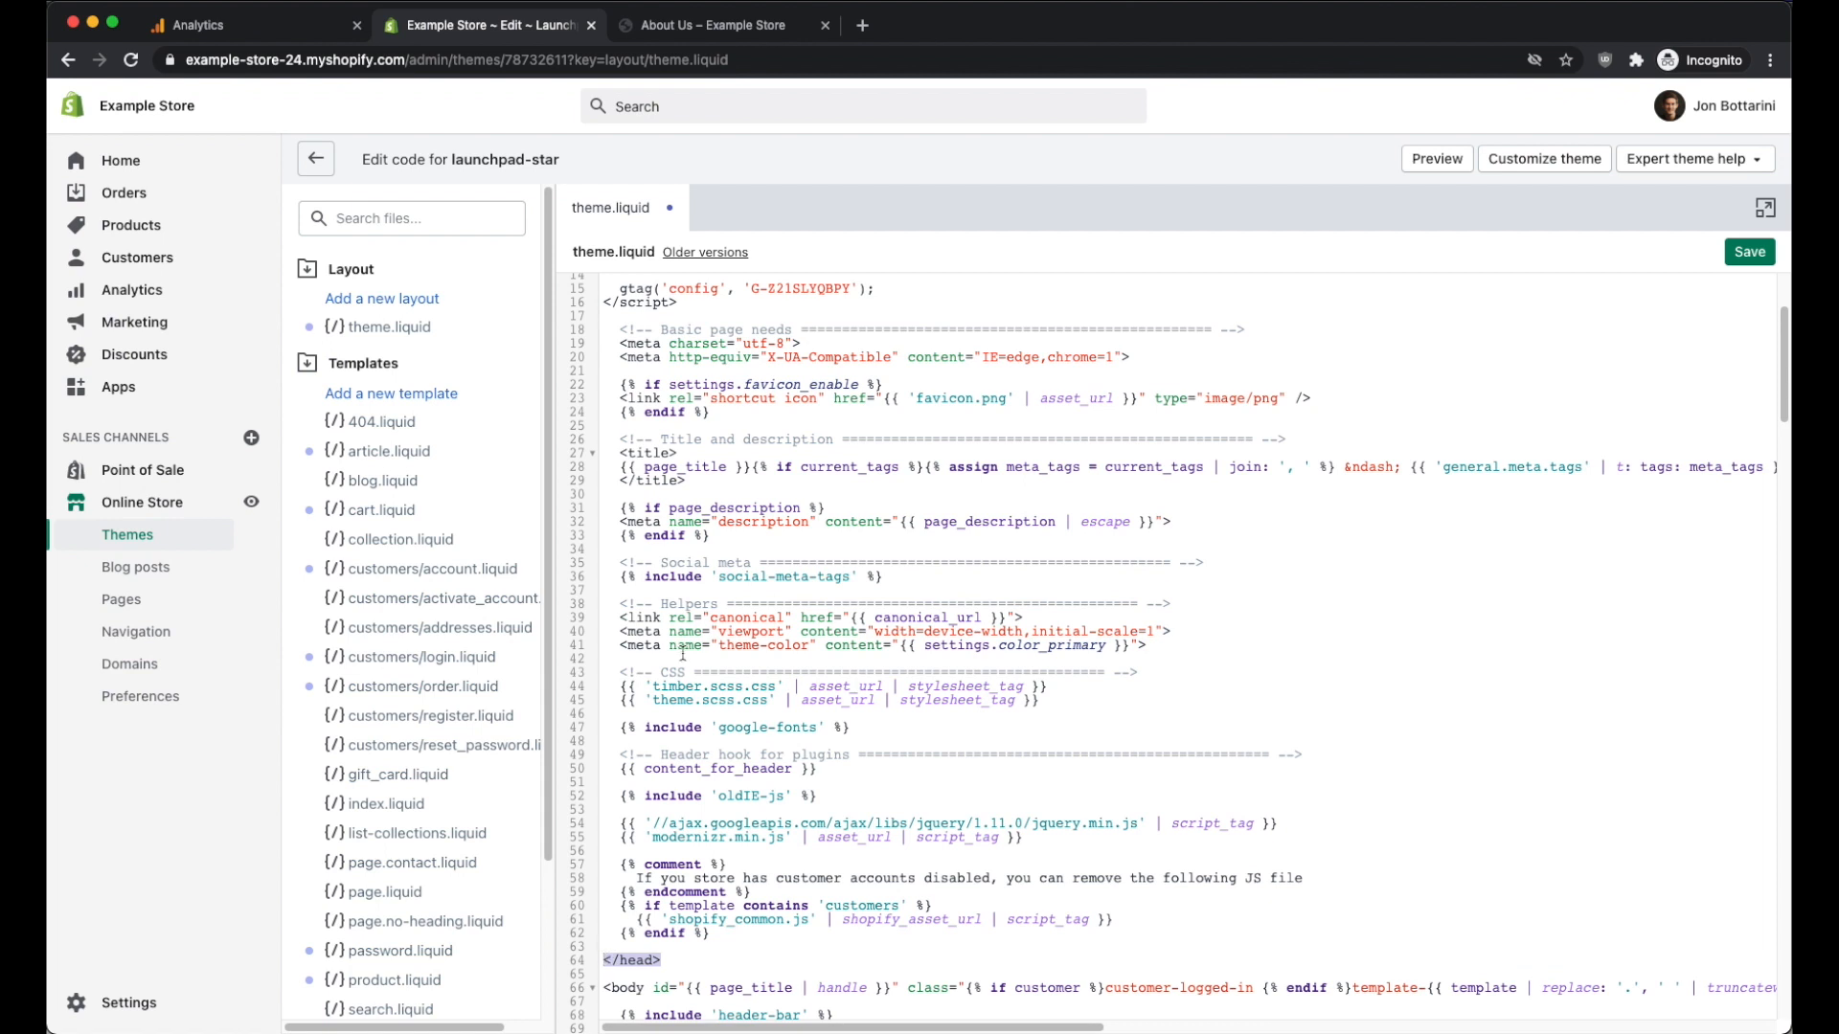
scroll(683, 605, "up", 3)
scroll(682, 605, "up", 2)
left_click_drag(677, 493, 601, 386)
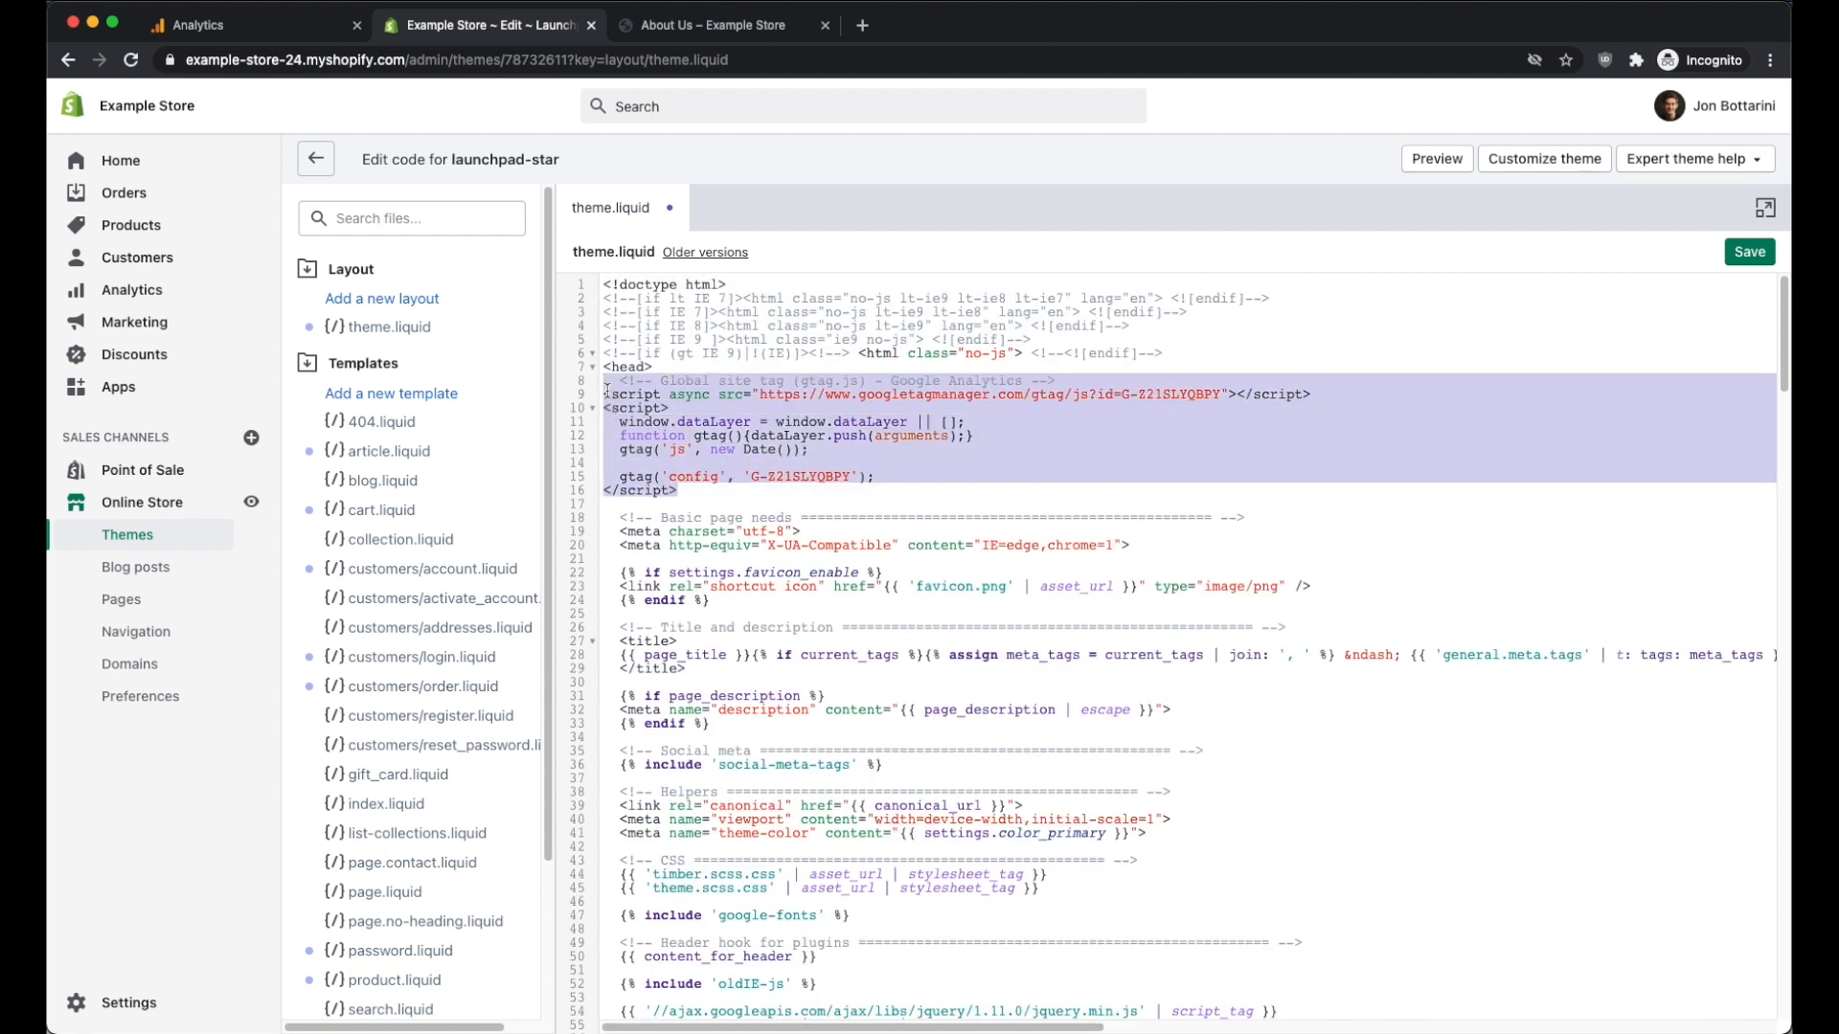
left_click(1750, 253)
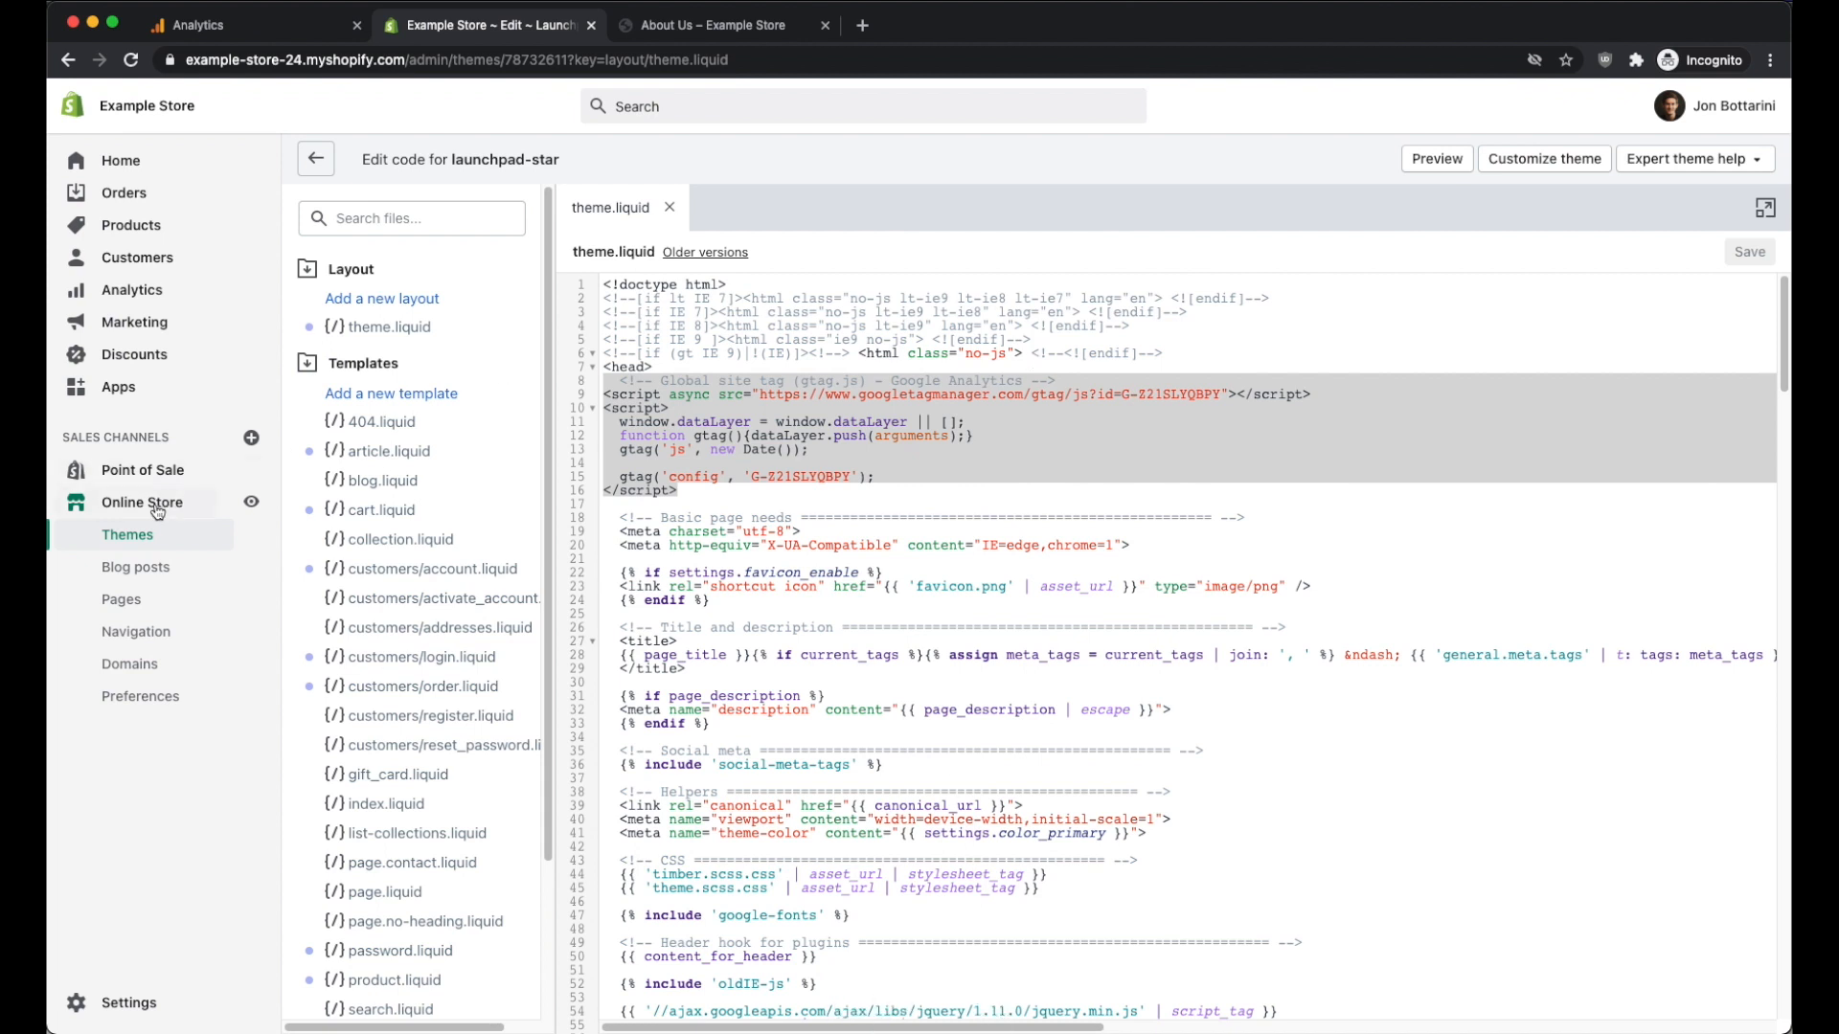
Step: Open the online store preferences and review the password protection setting
left_click(137, 695)
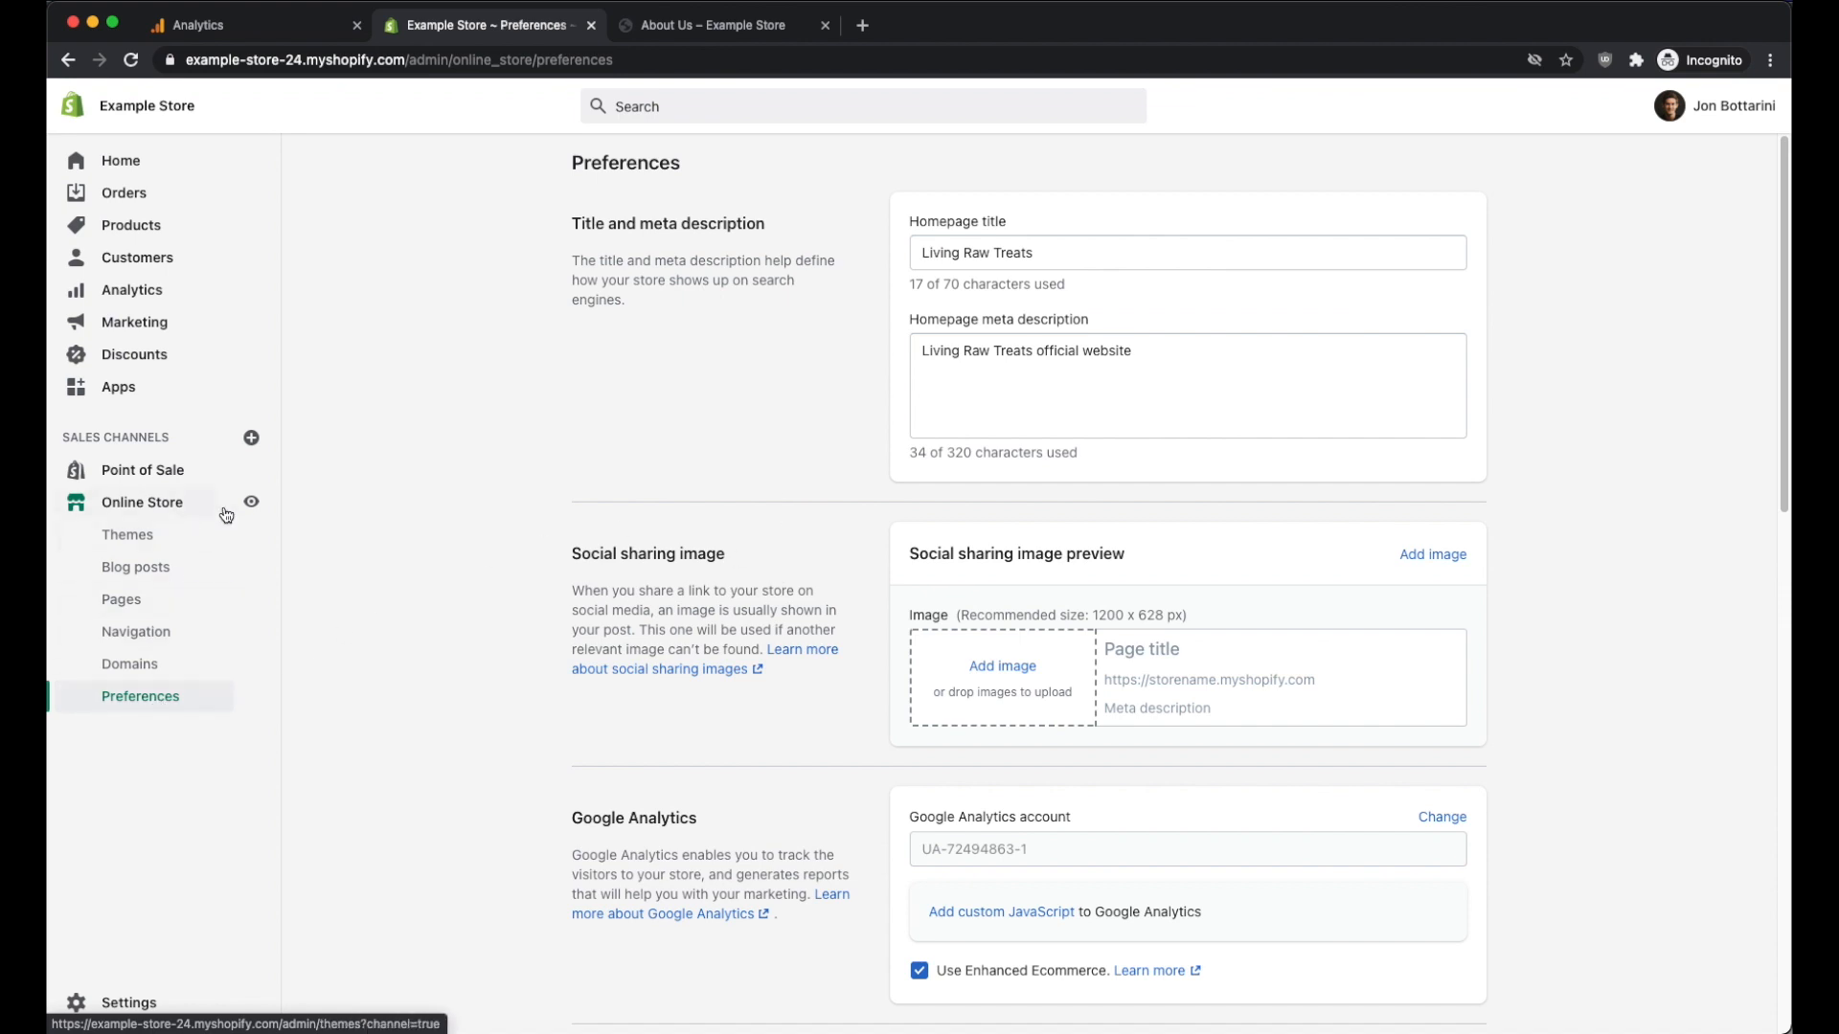
scroll(809, 638, "down", 3)
scroll(881, 637, "down", 10)
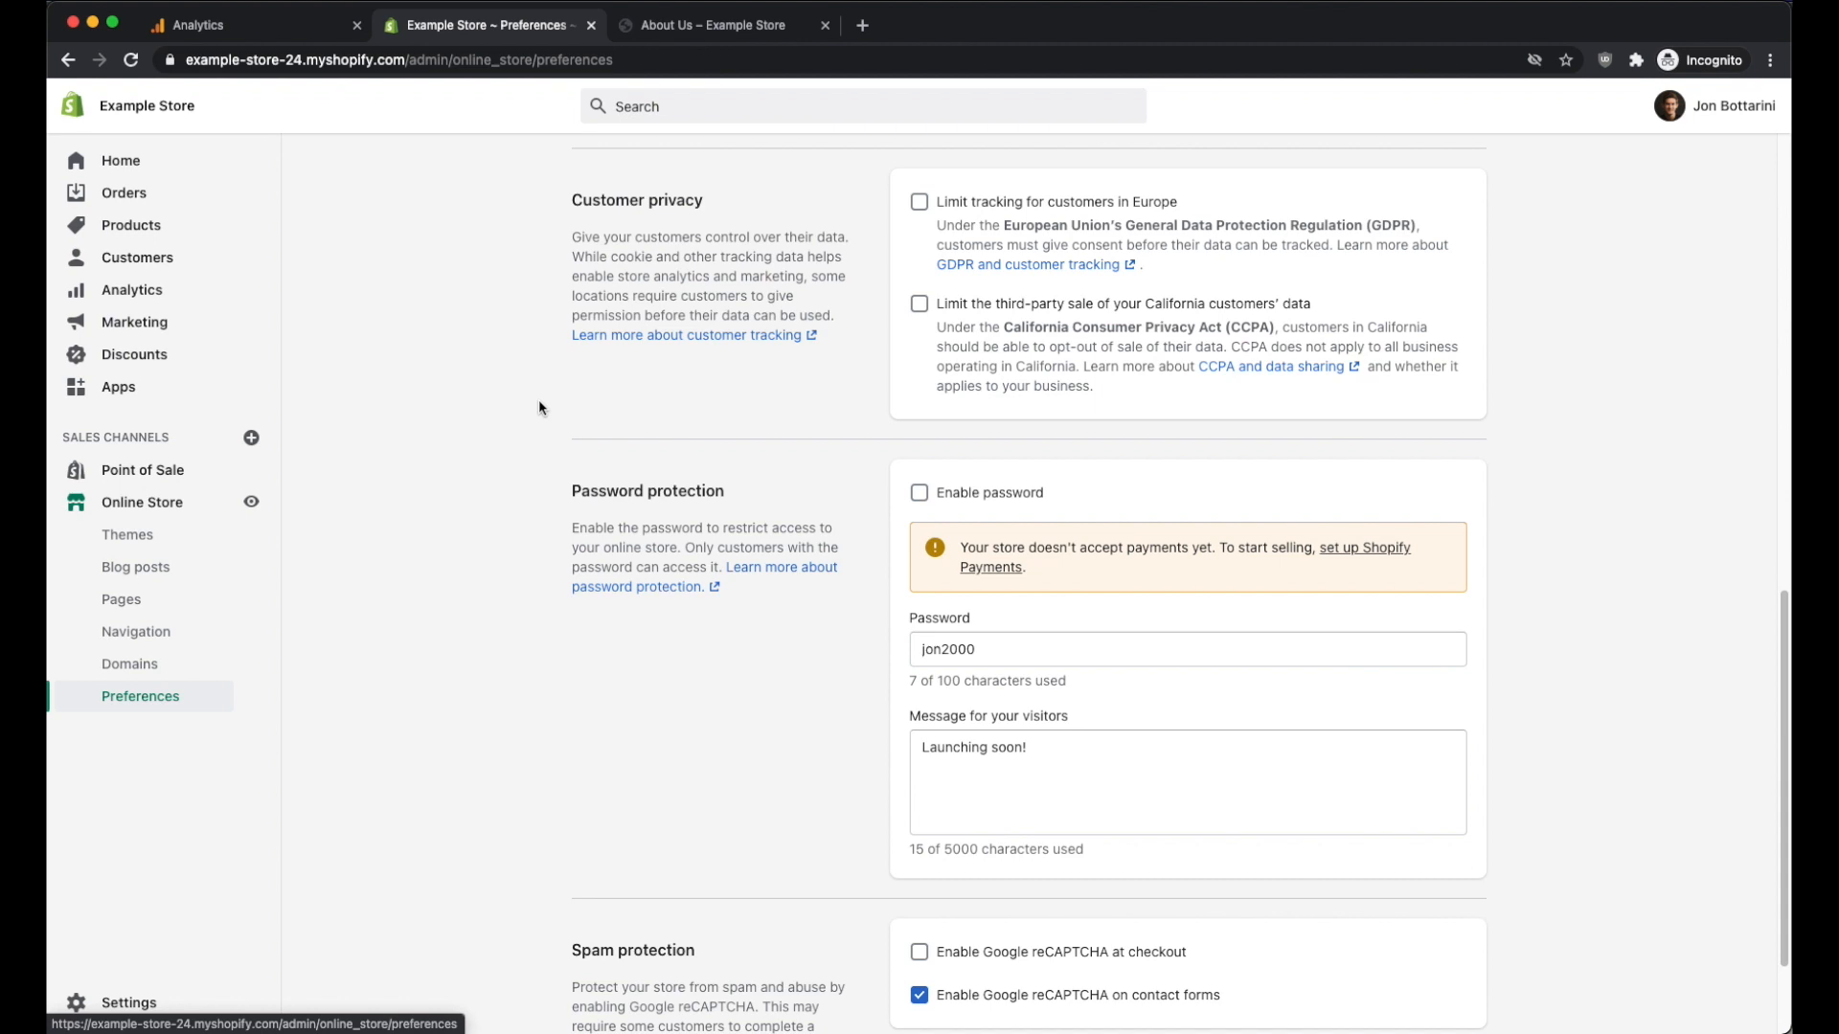
scroll(458, 463, "up", 10)
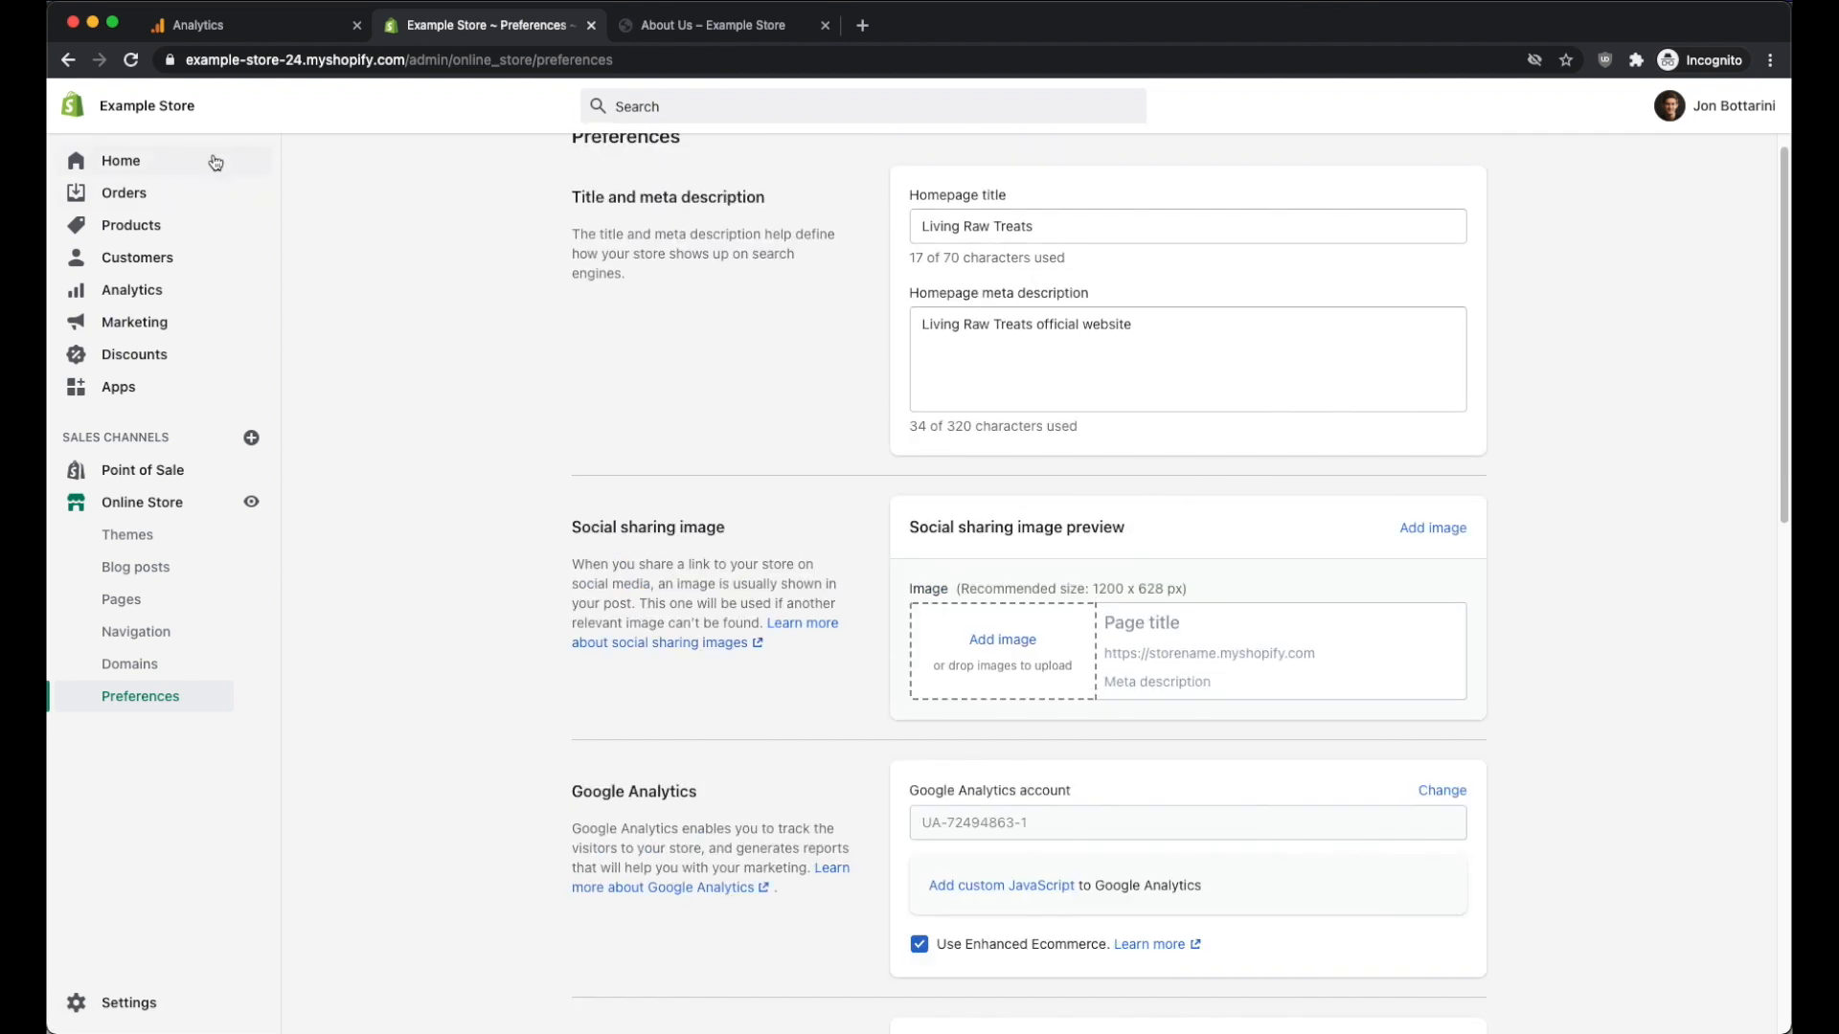
Step: Visit the storefront, and check the users in the last 30 minutes in the Google Analytics Realtime overview
left_click(191, 106)
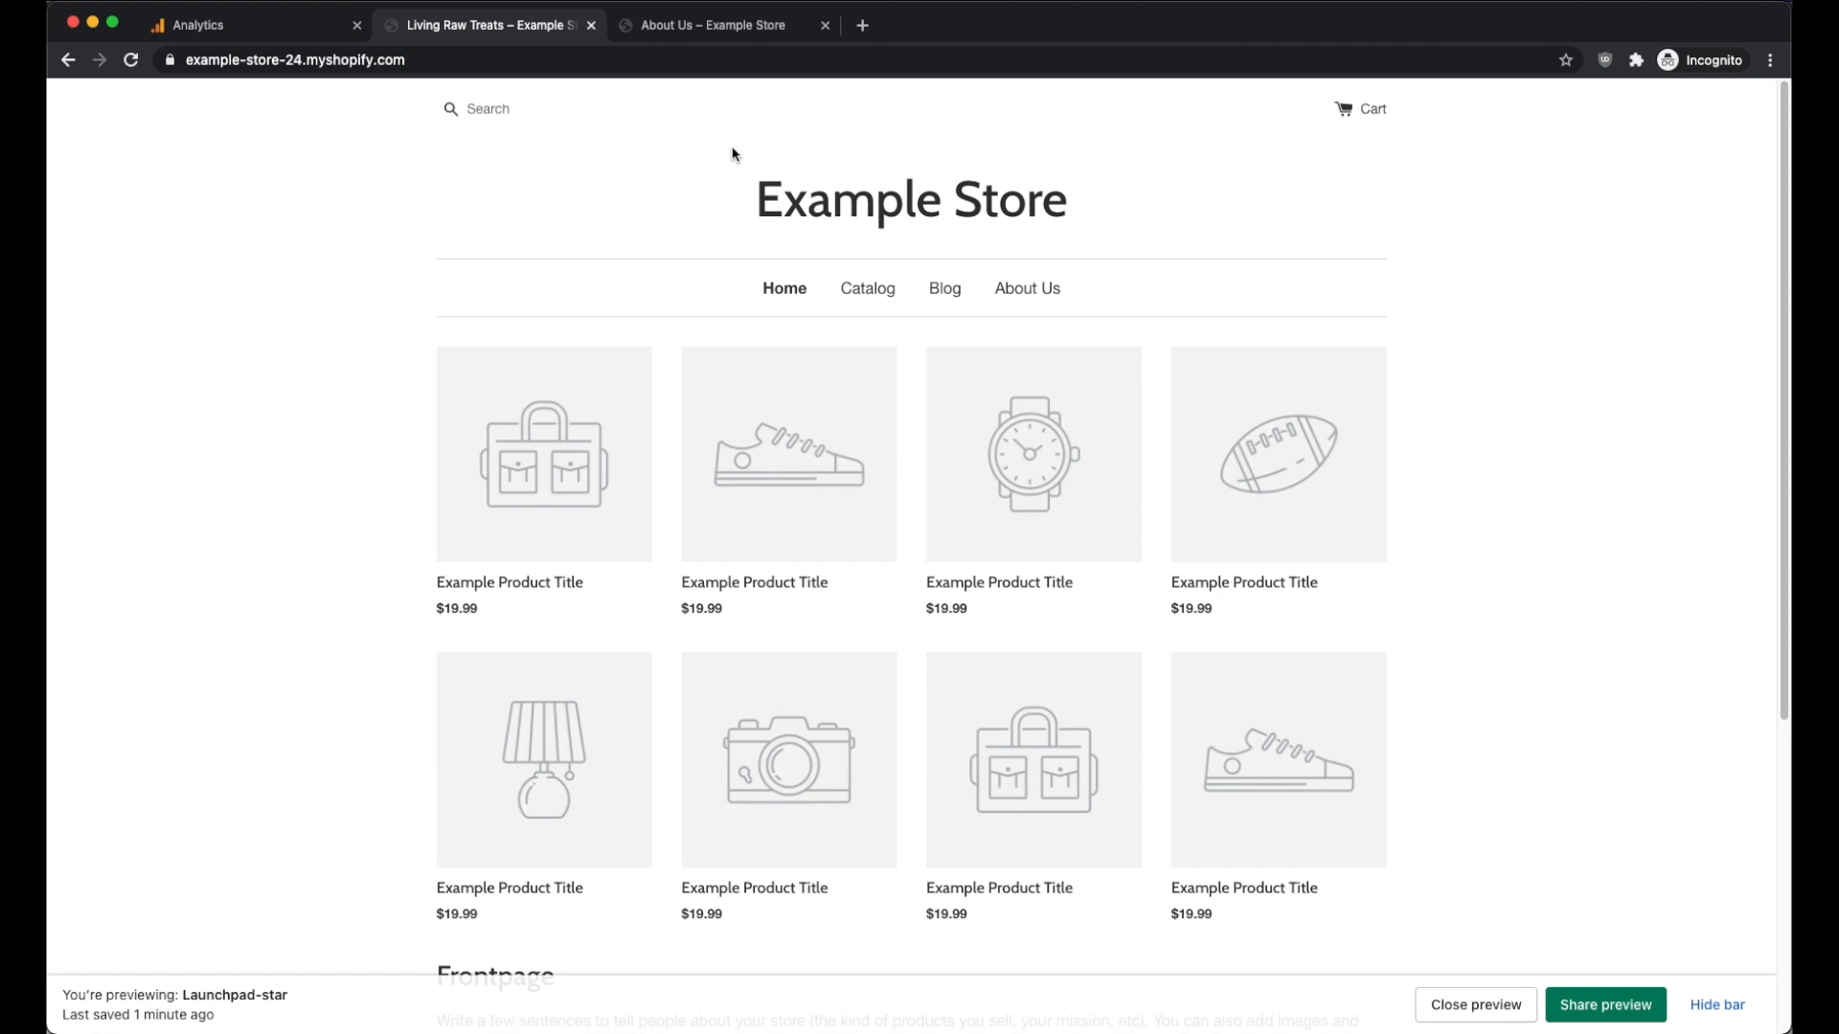
left_click(244, 30)
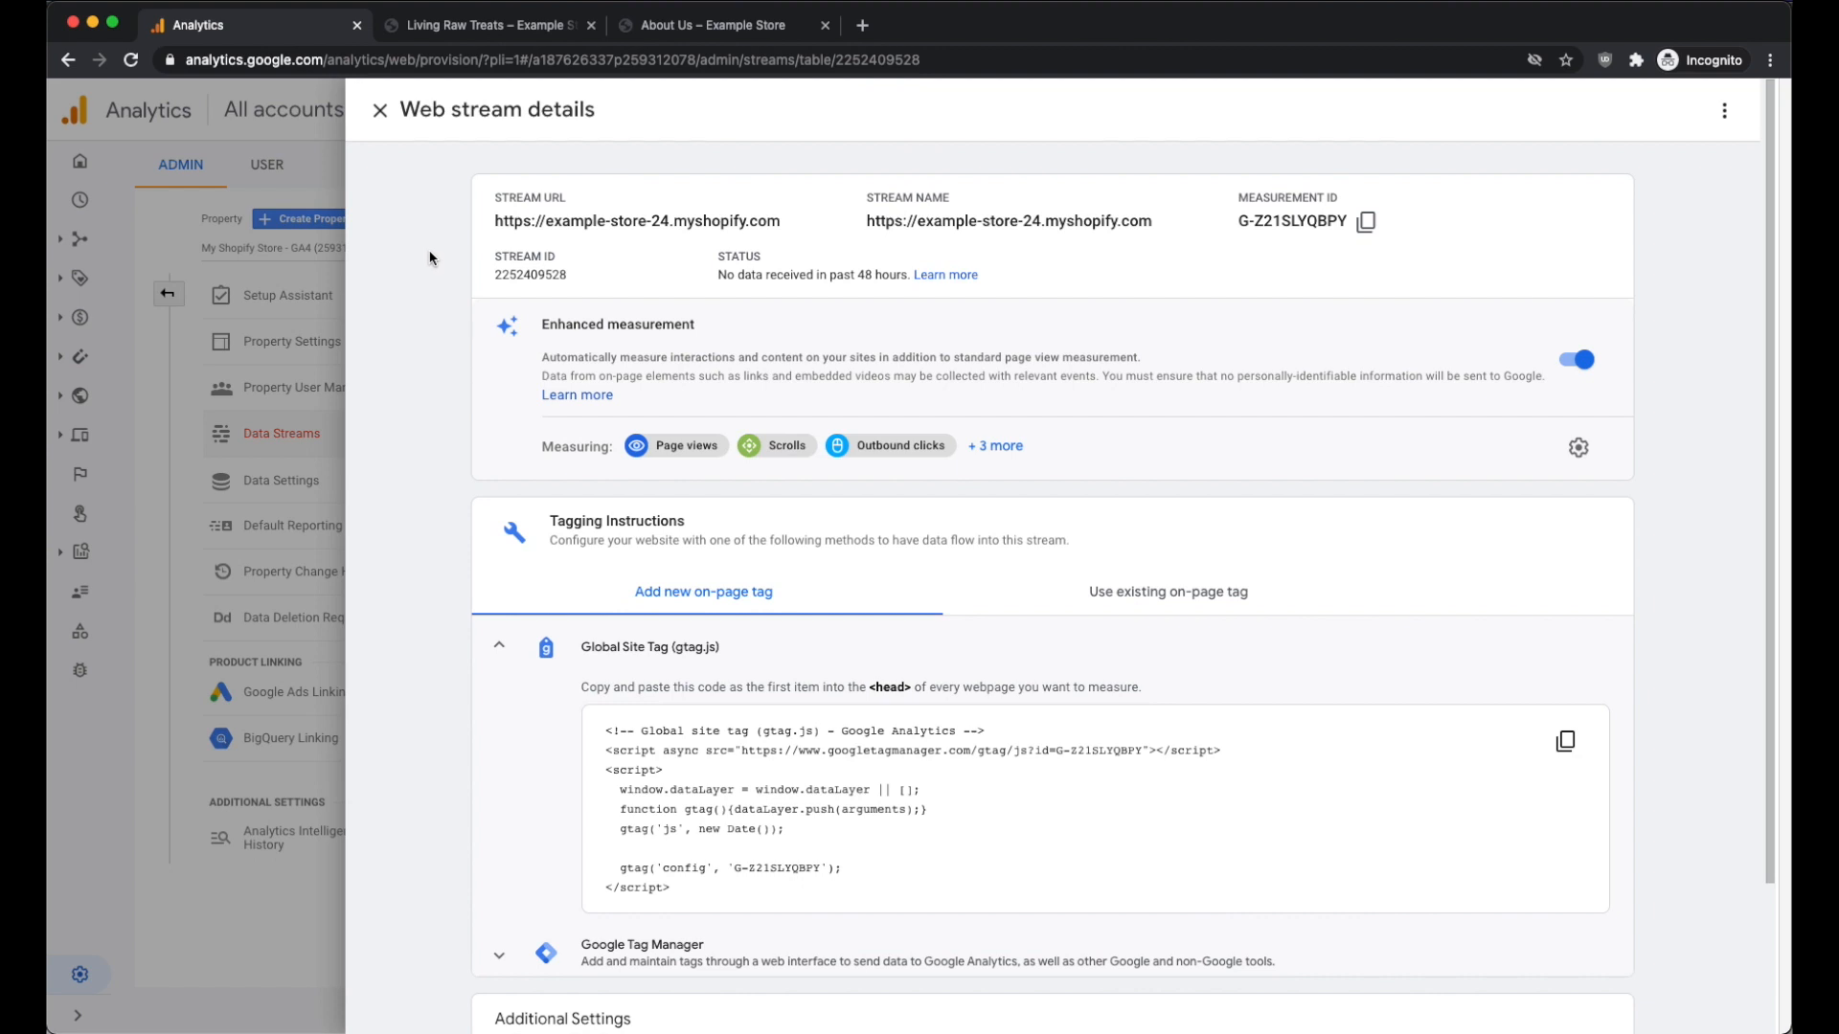
left_click(380, 112)
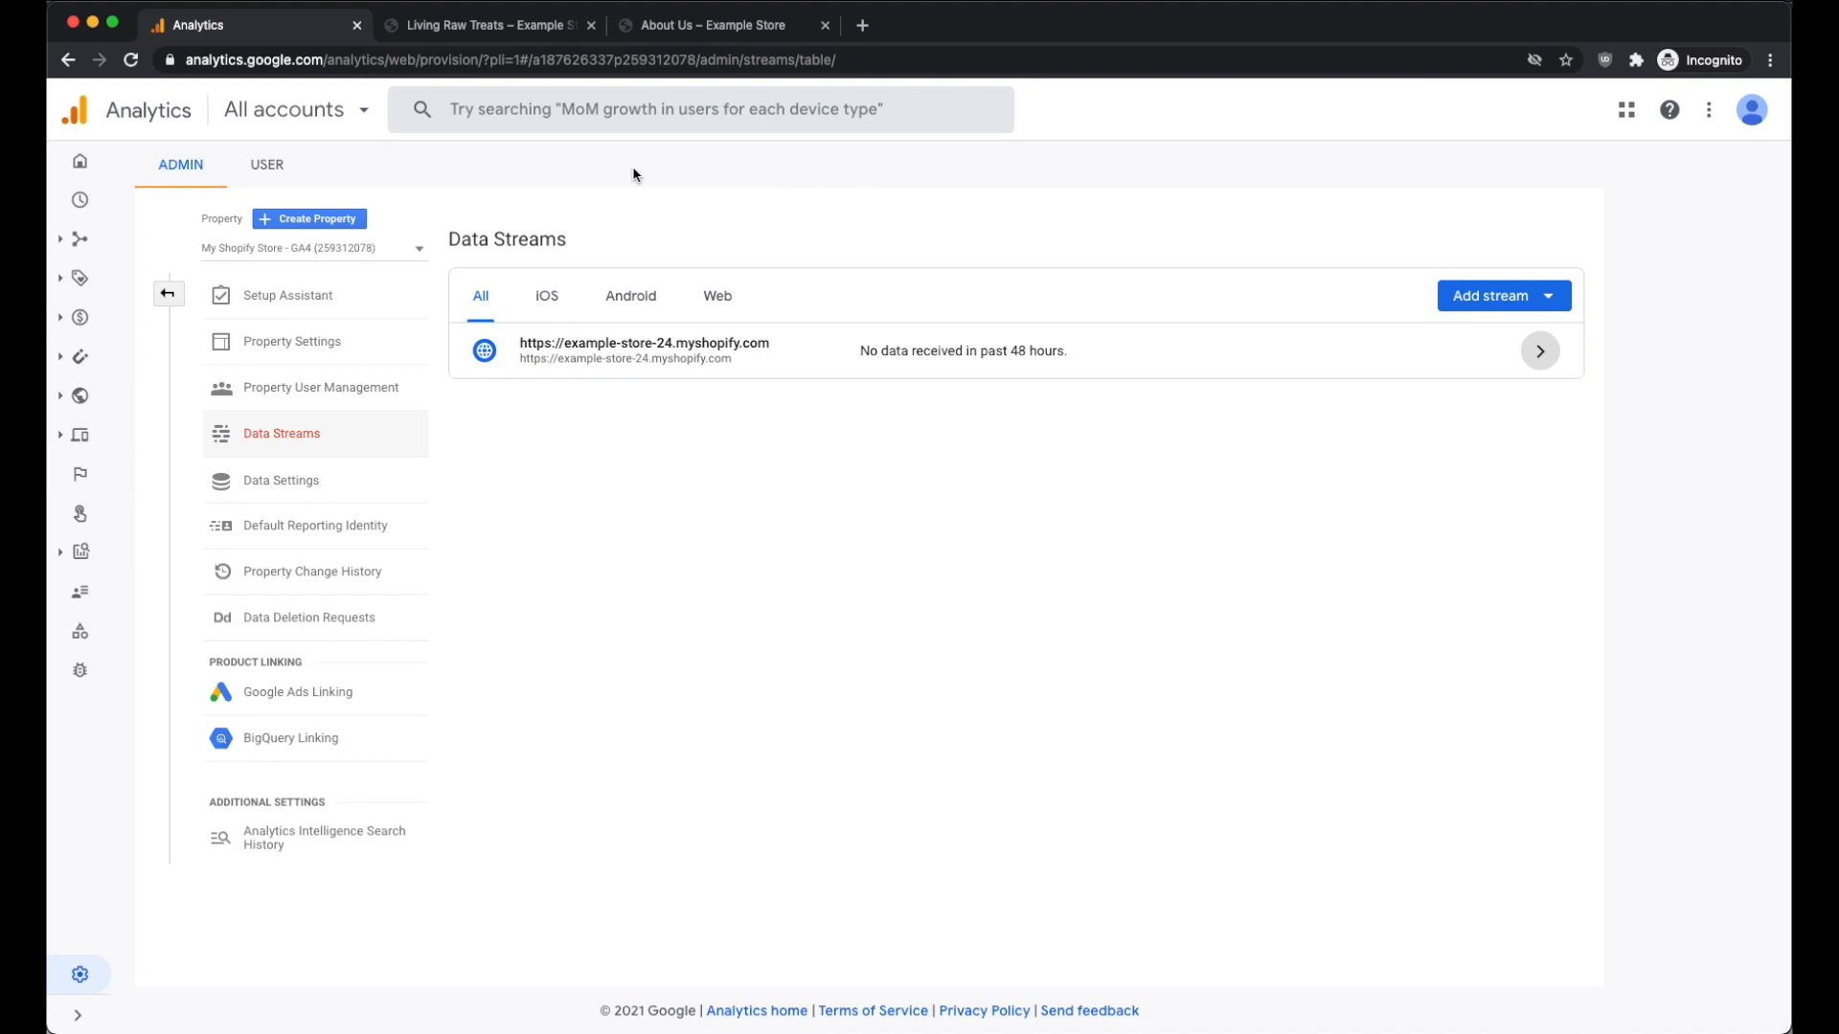
left_click(78, 203)
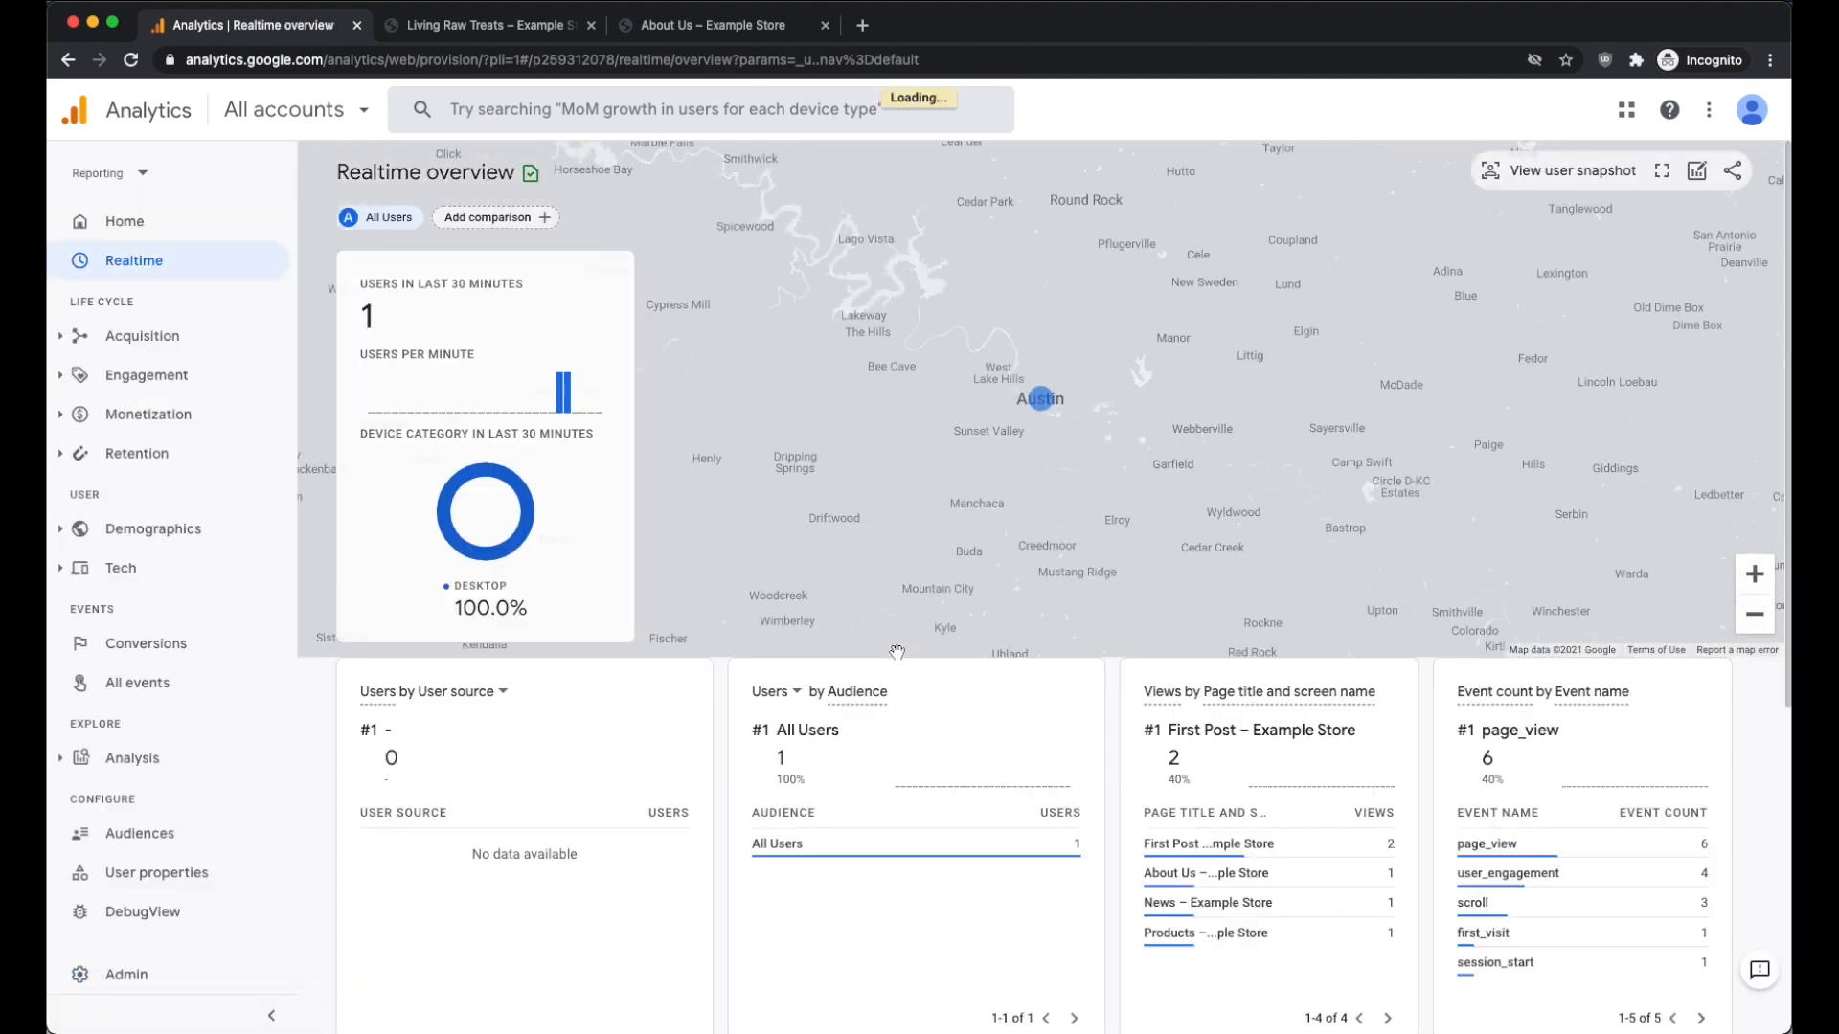
left_click_drag(387, 318, 360, 311)
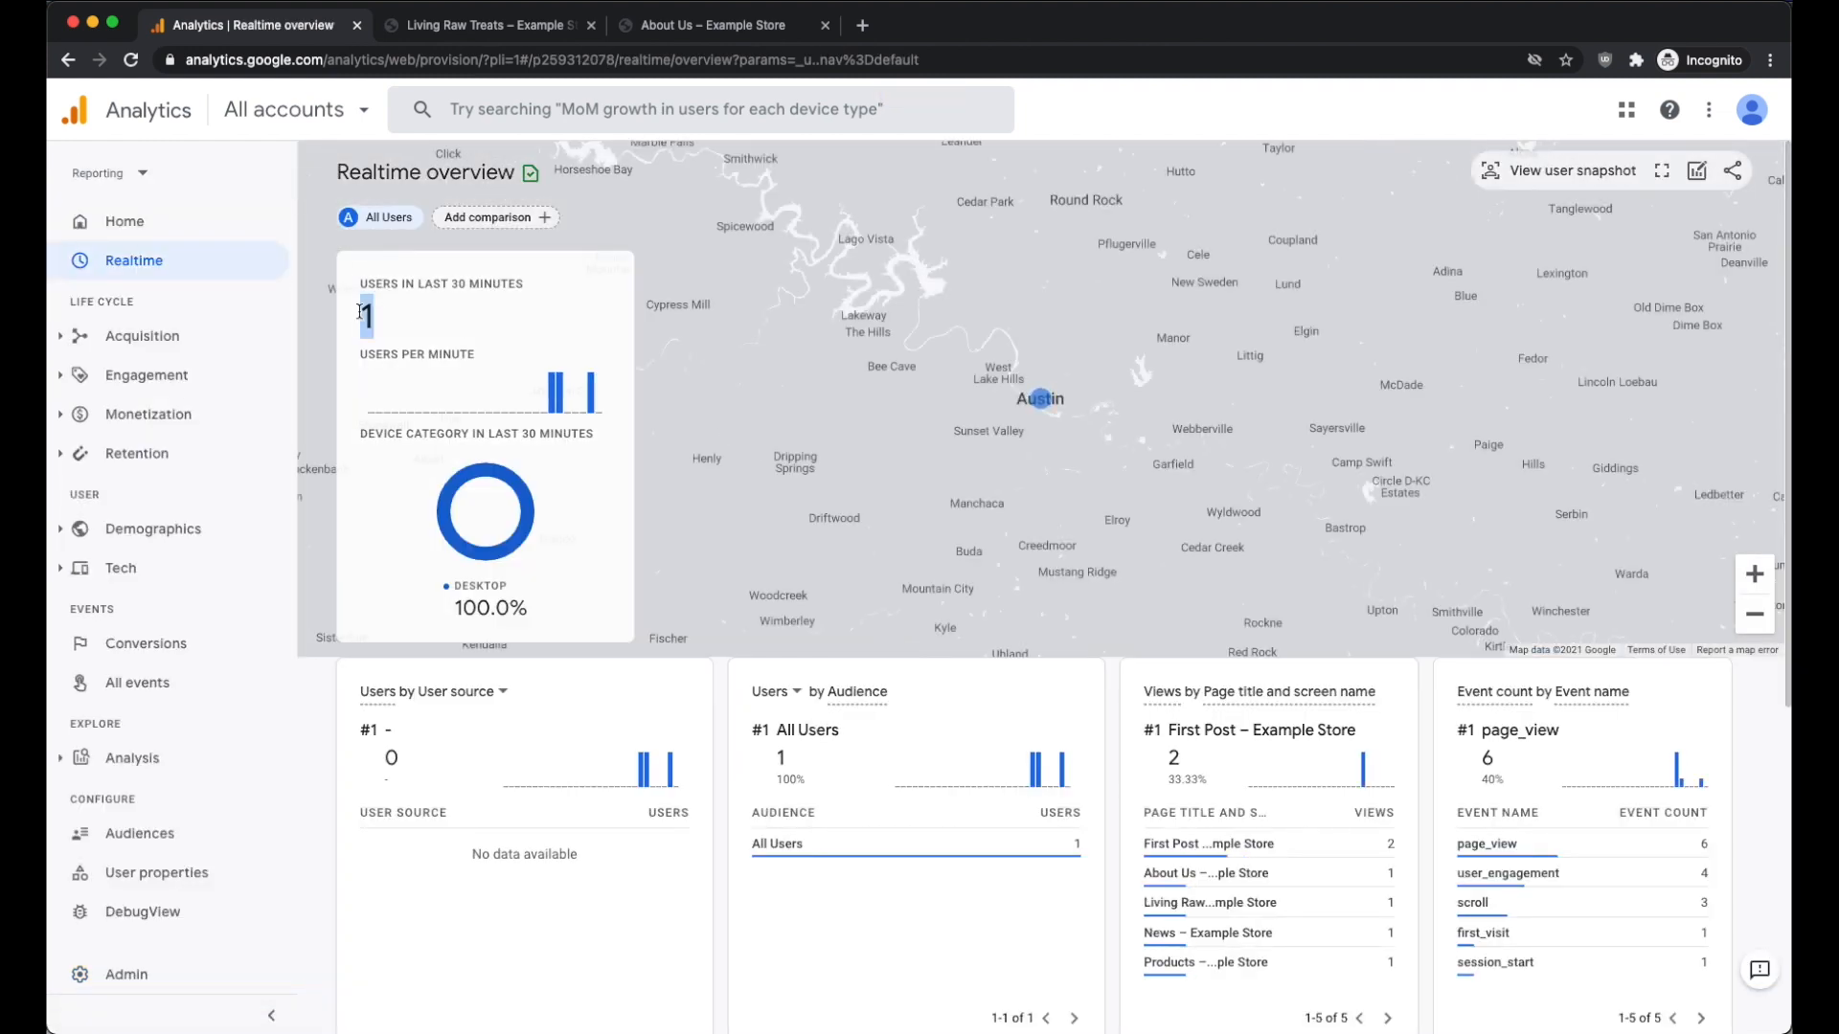
left_click(442, 333)
Step: Visit the store's blog page, check the ad blocker's status there, and return to the Realtime overview in Google Analytics
left_click(533, 26)
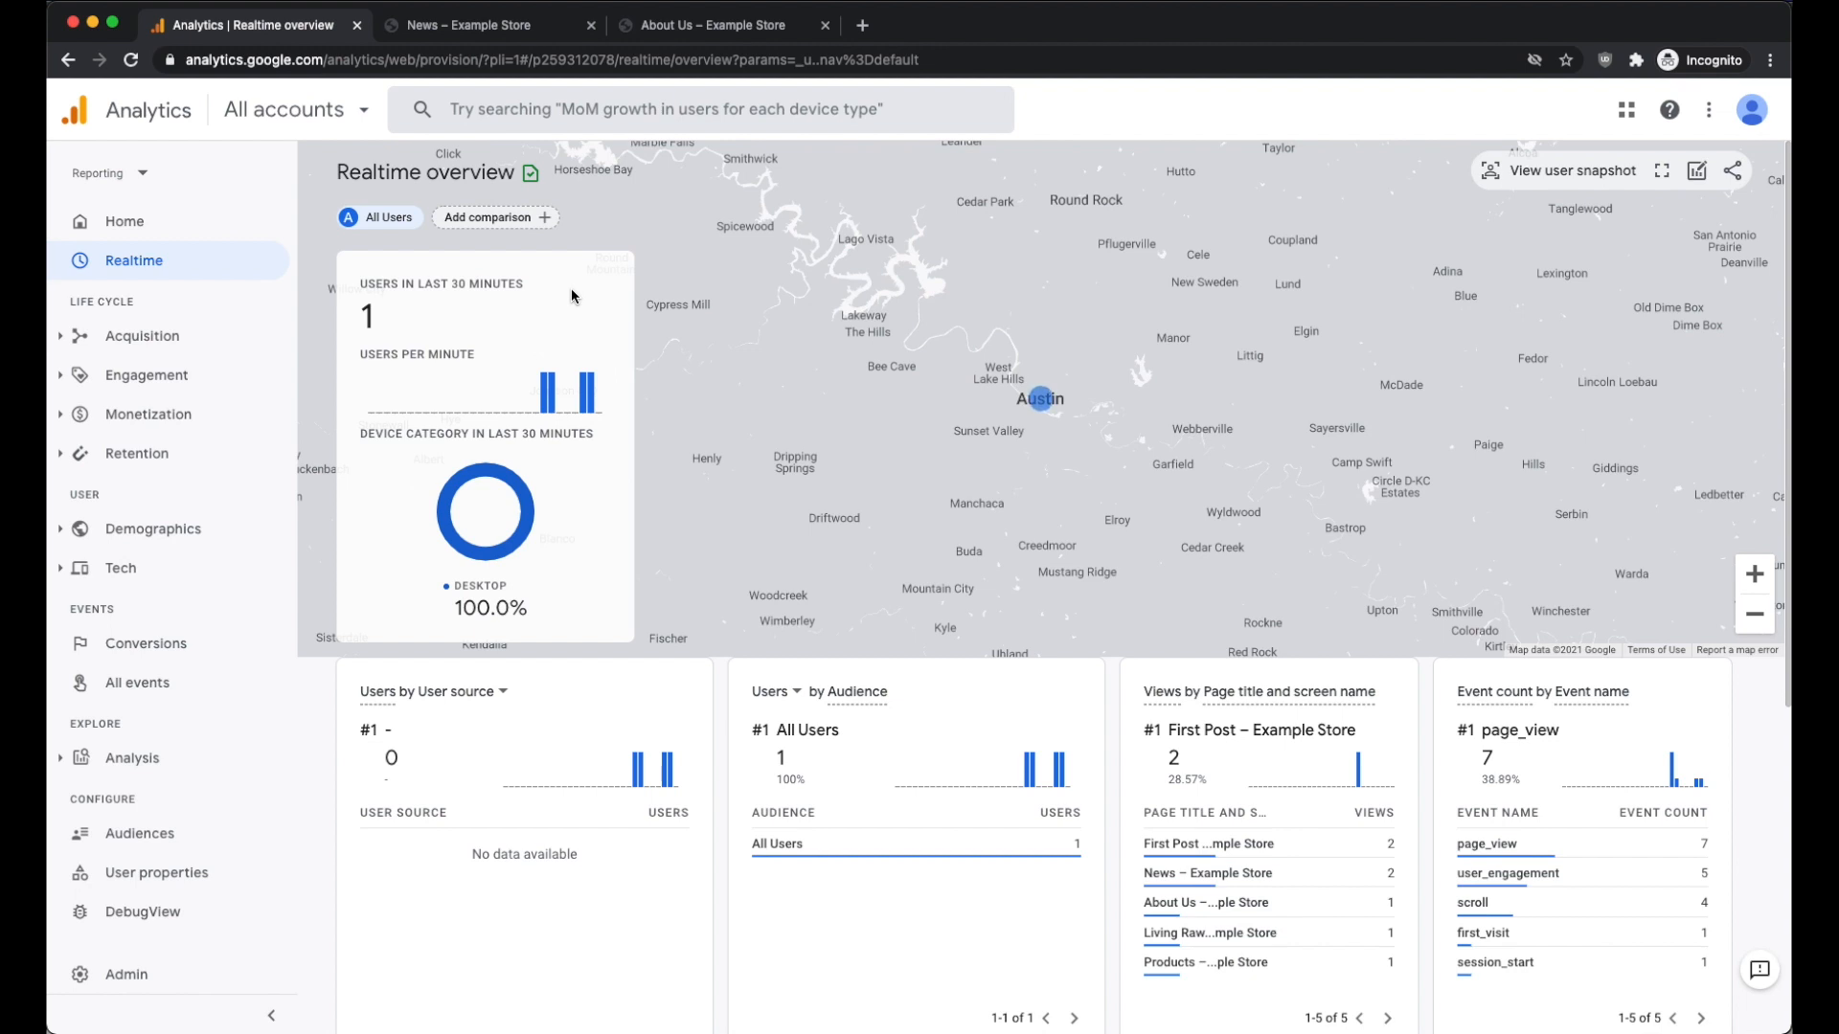
left_click(525, 26)
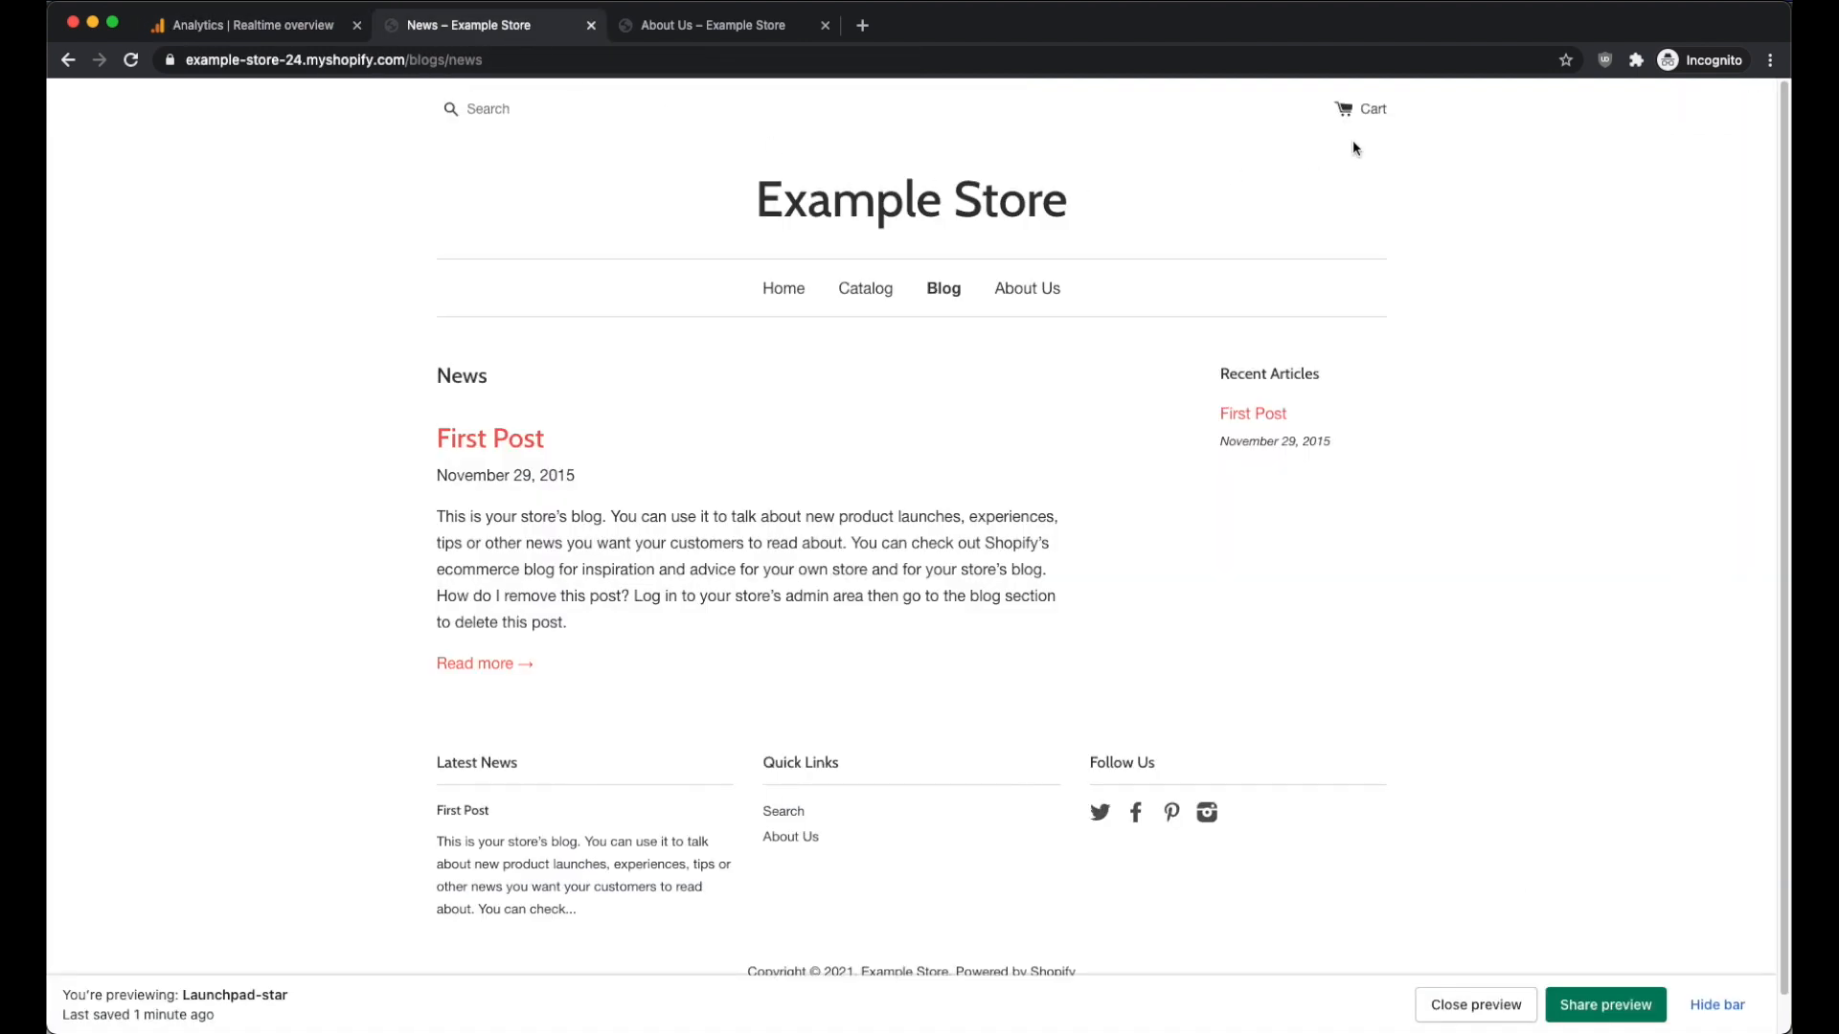
left_click(1605, 59)
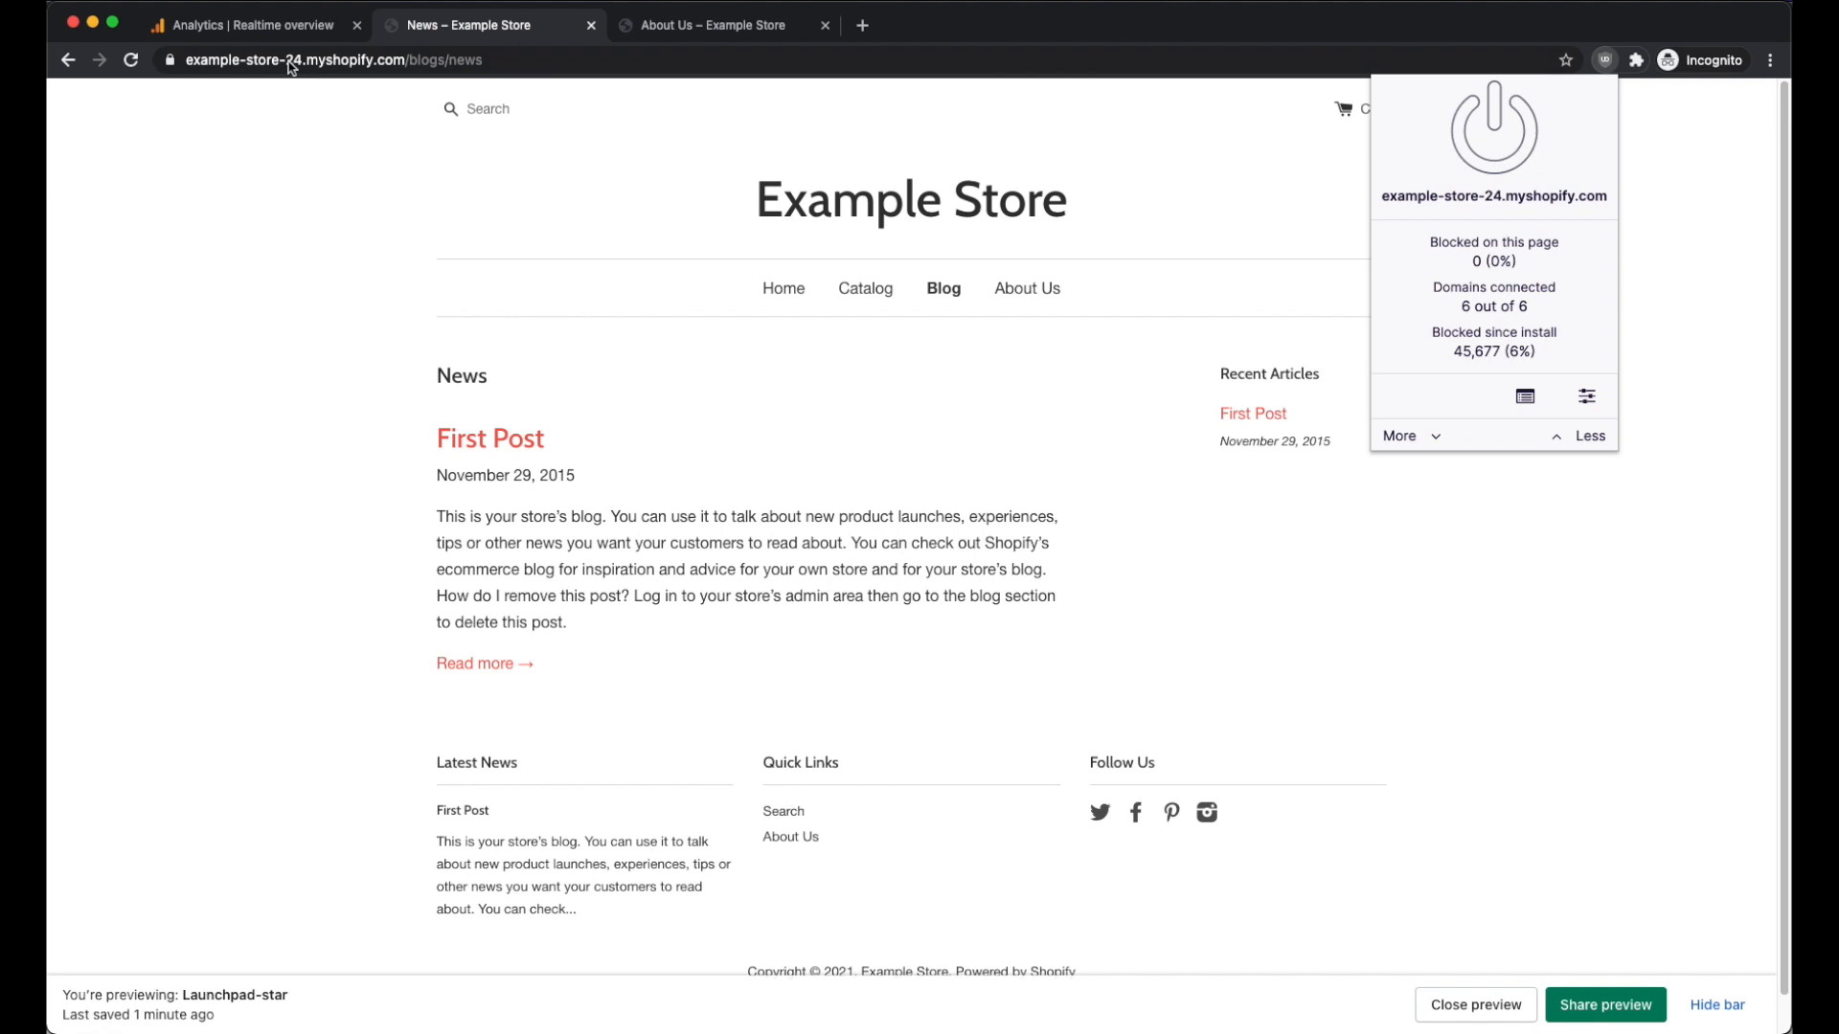
left_click(254, 26)
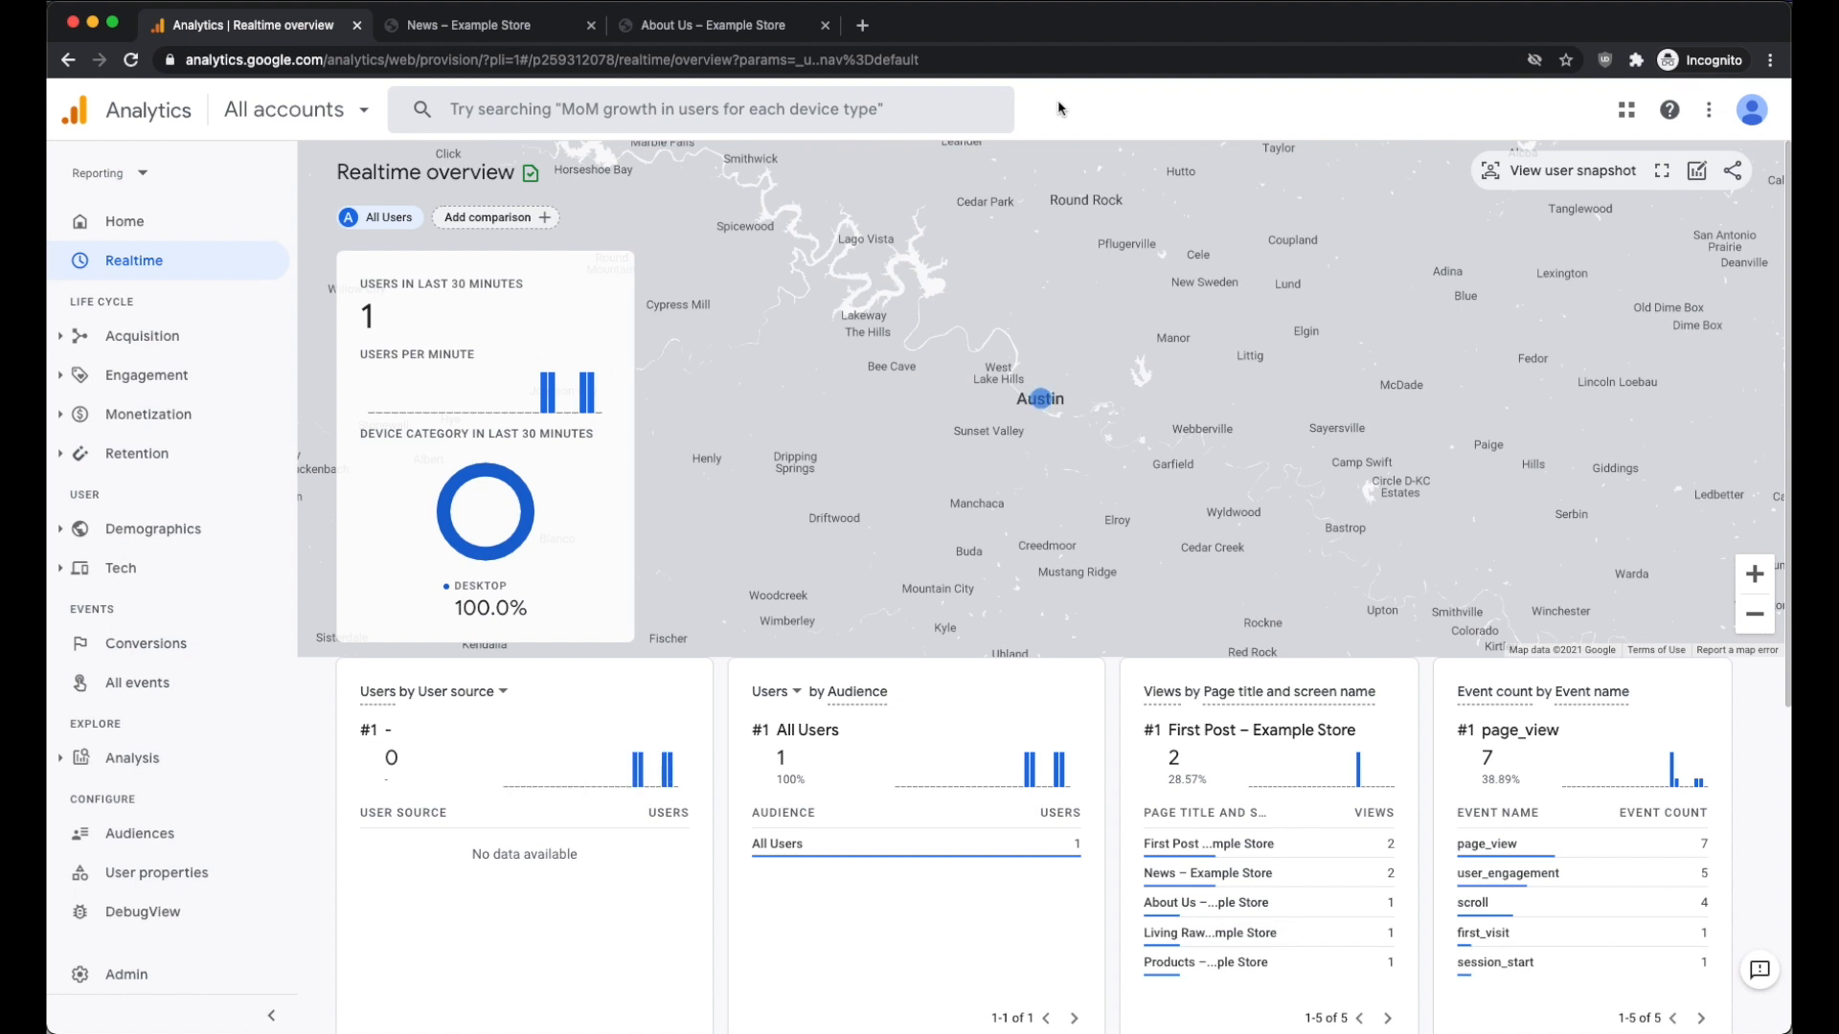
Step: Switch Google Analytics to the My Shopify Store Universal Analytics property and its All Web Site Data view
left_click(297, 112)
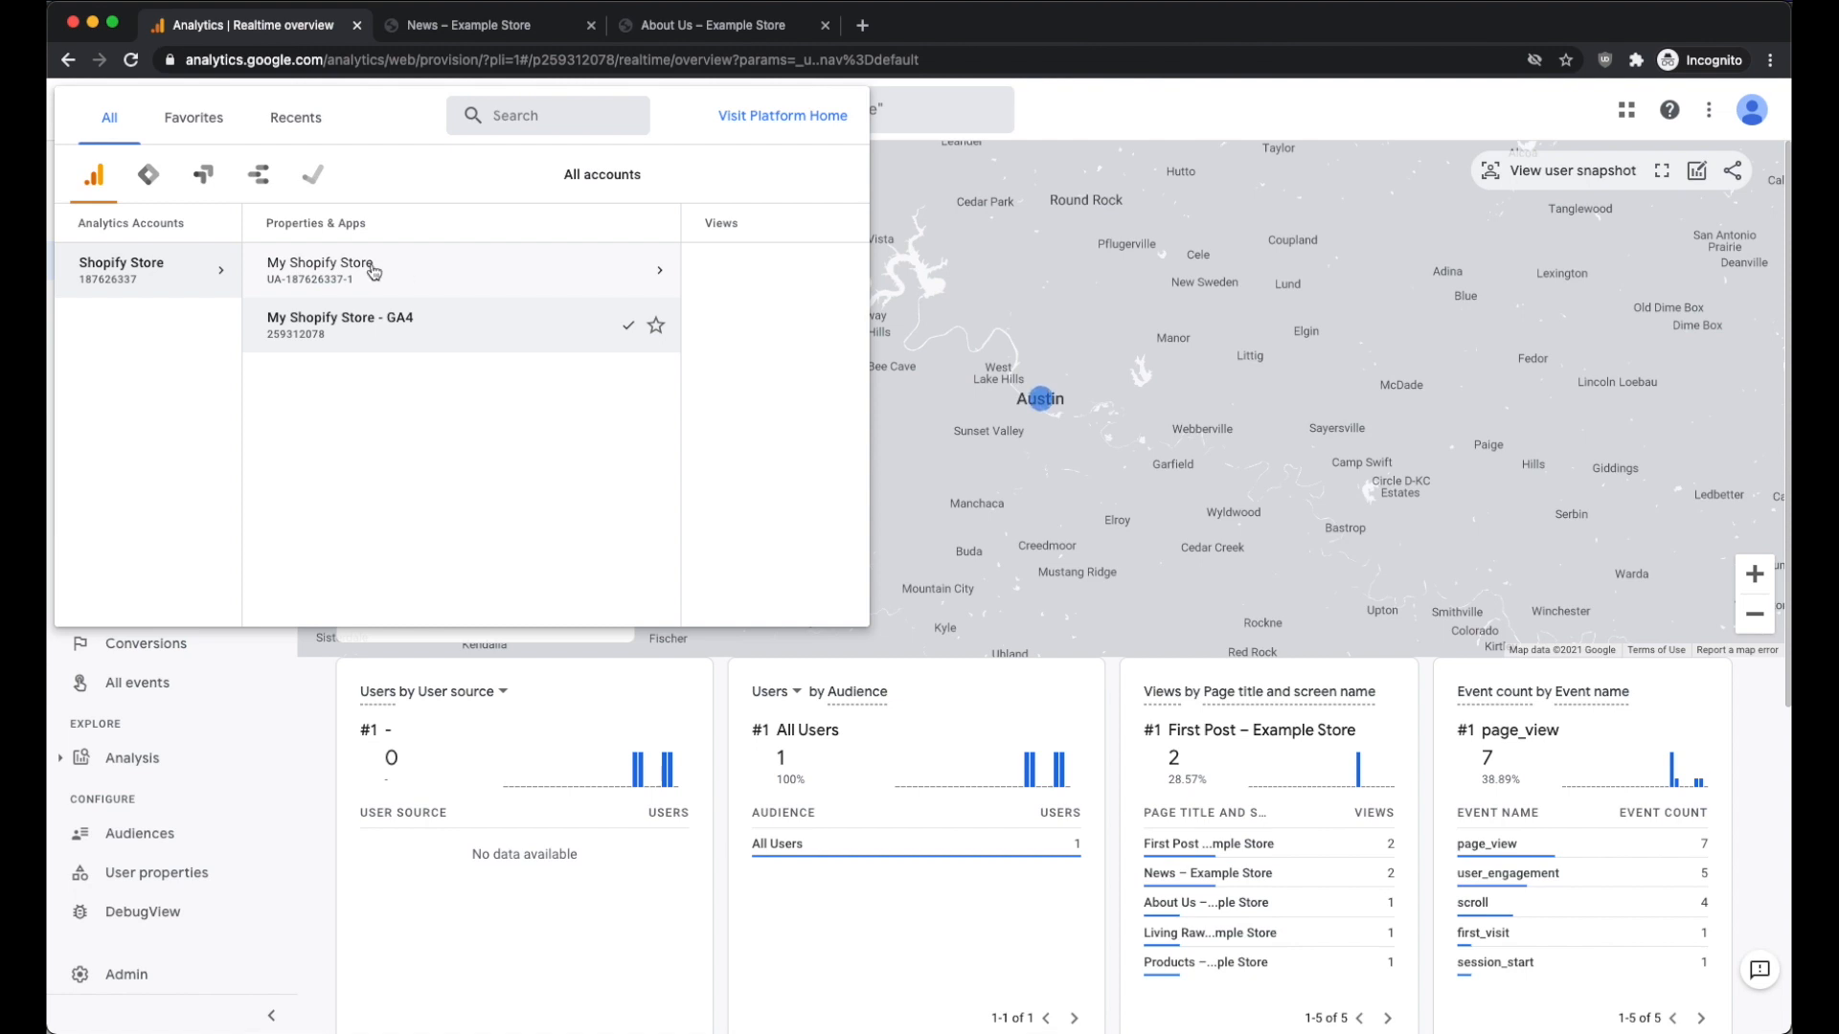
left_click(373, 275)
left_click(571, 278)
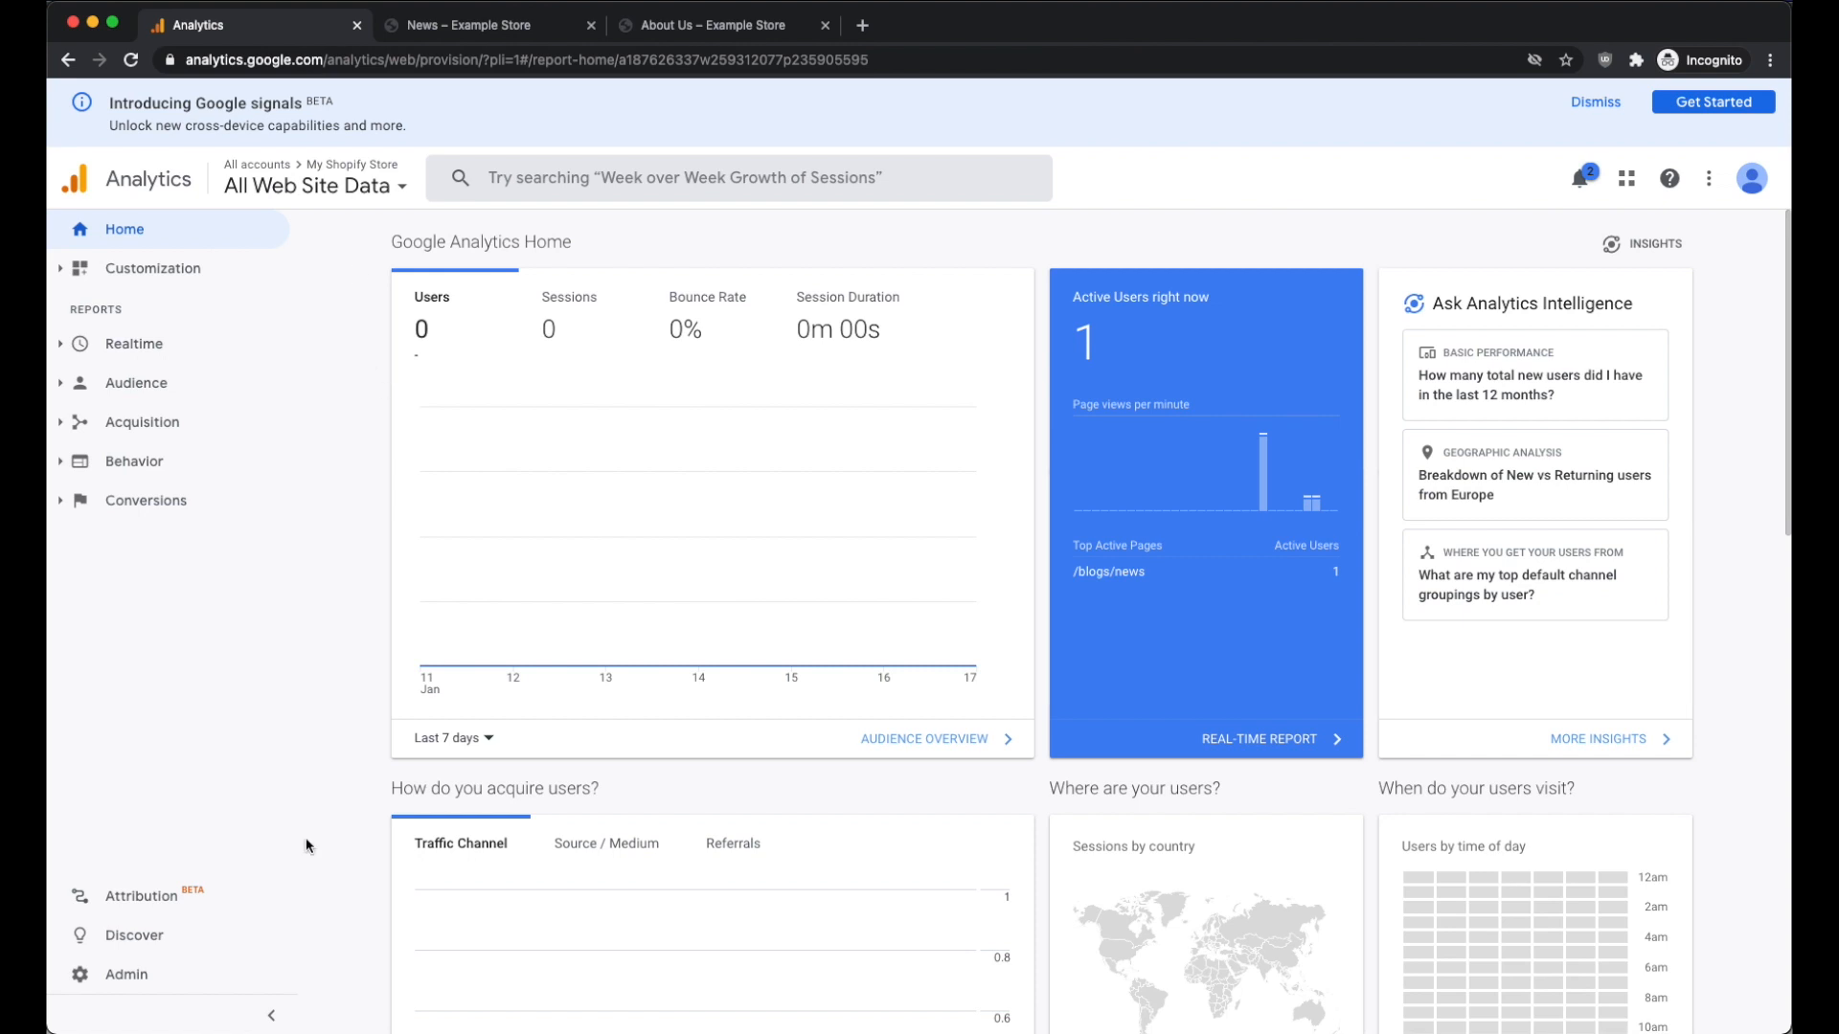
Step: Open the tracking code page in the admin settings of the My Shopify Store Universal Analytics property
left_click(122, 975)
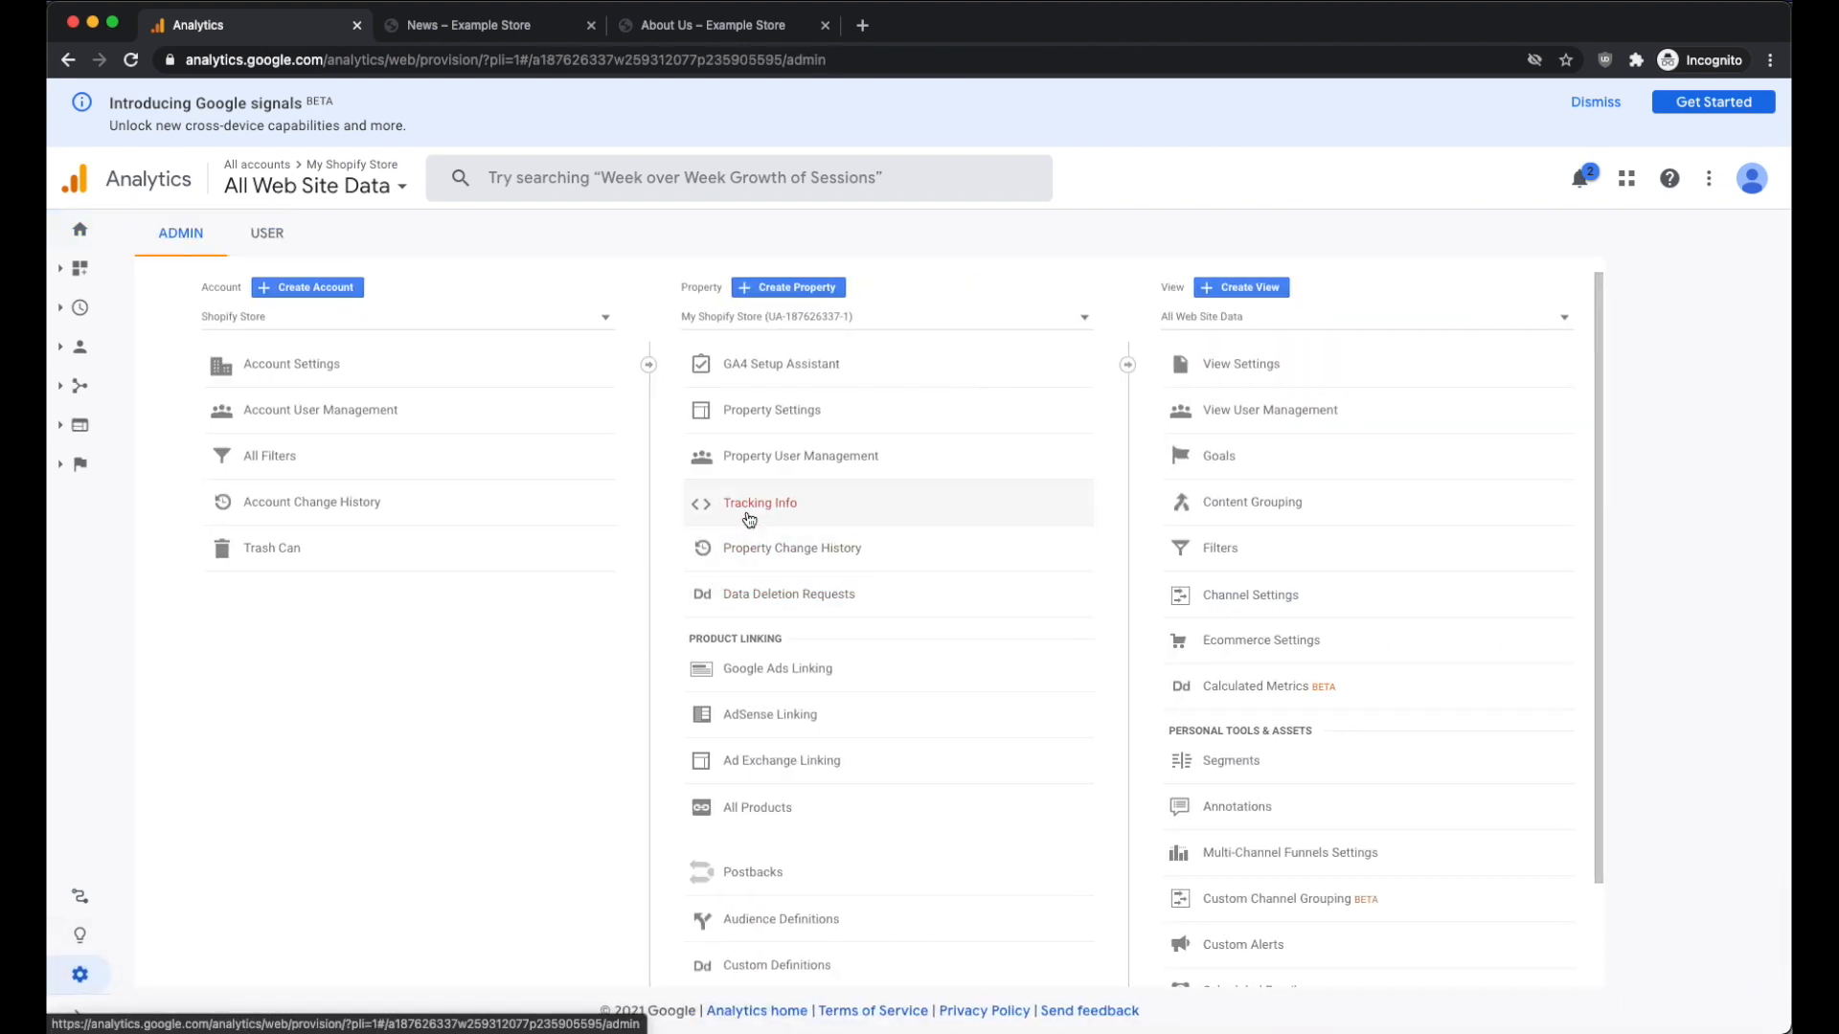
left_click(762, 321)
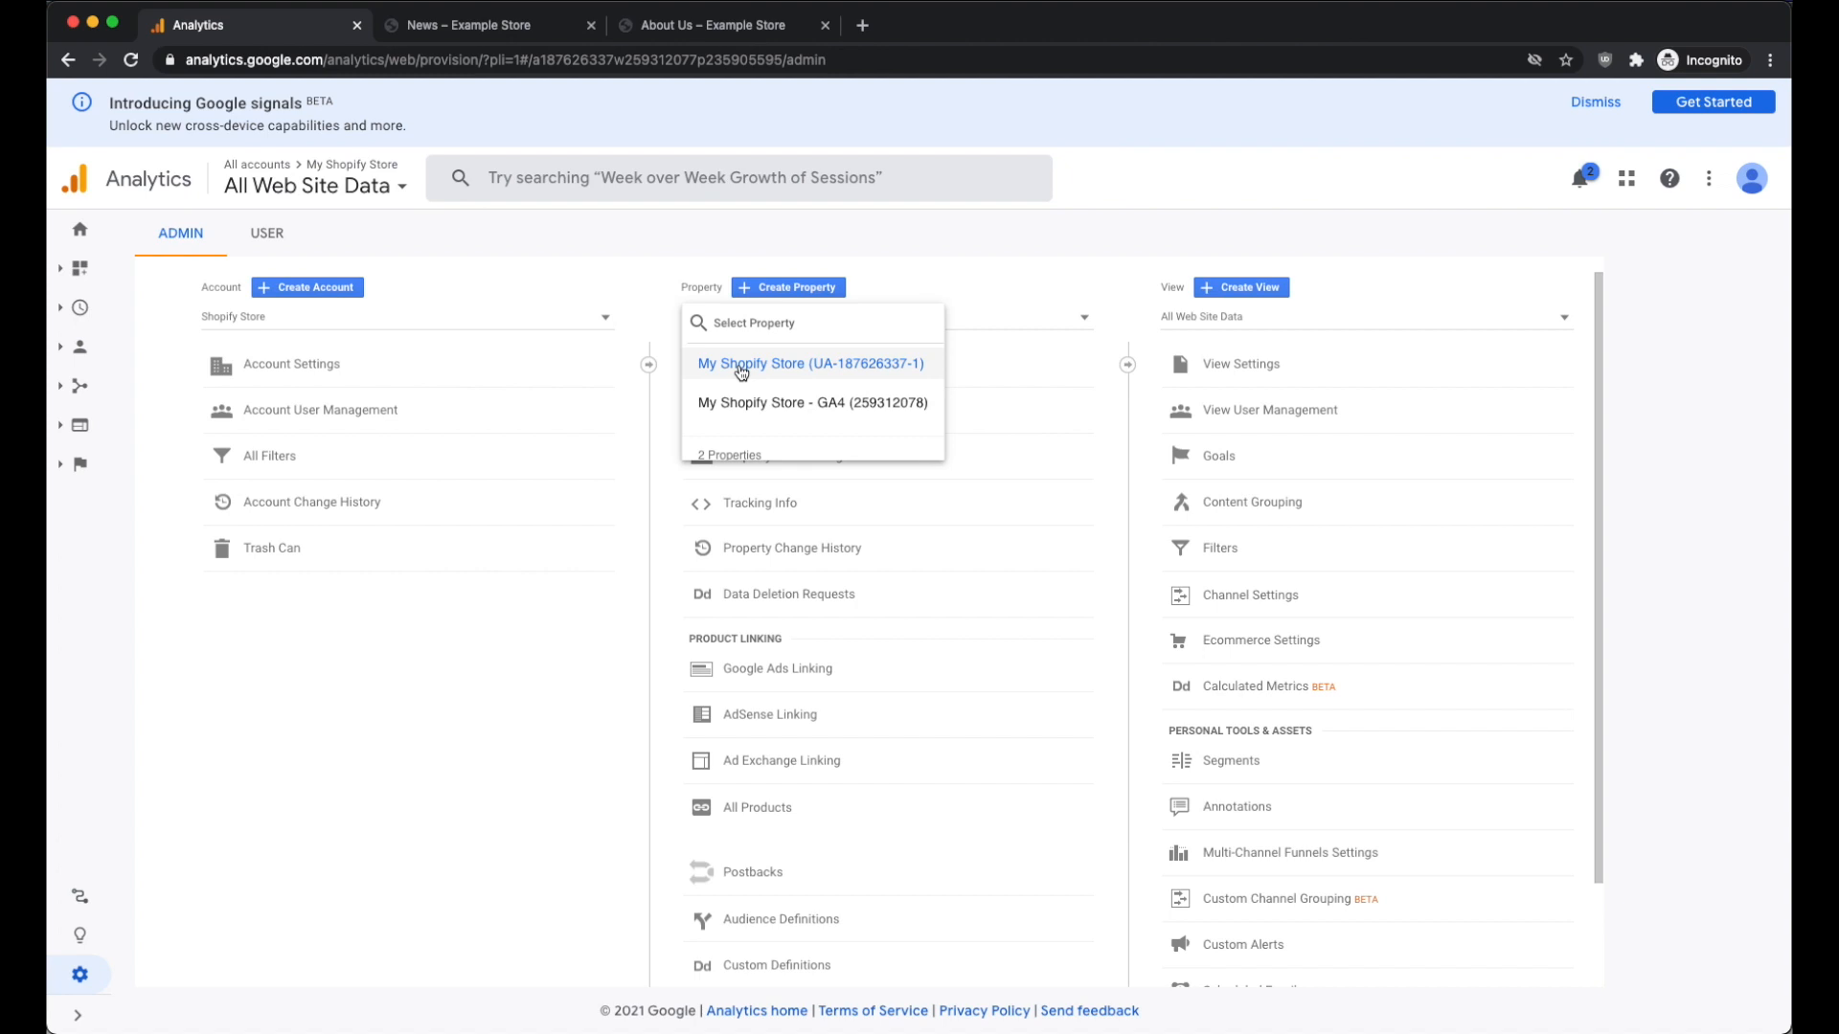
left_click(800, 364)
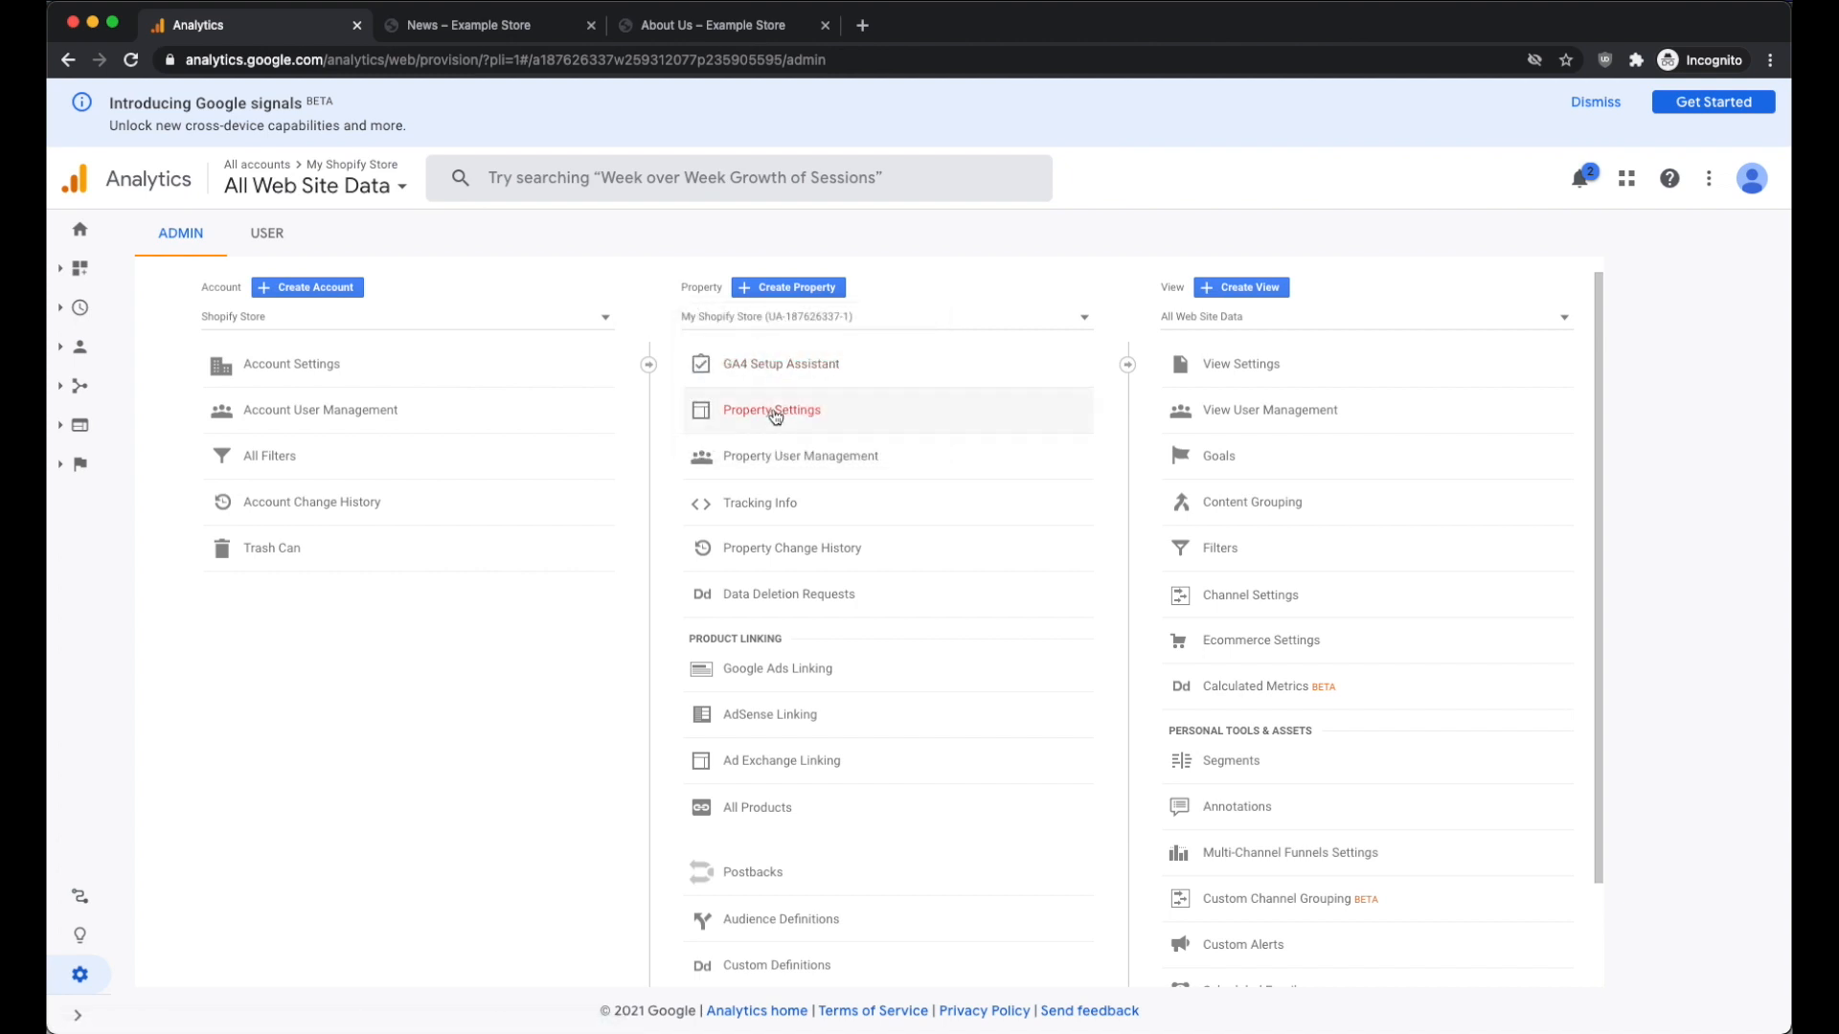
left_click(764, 508)
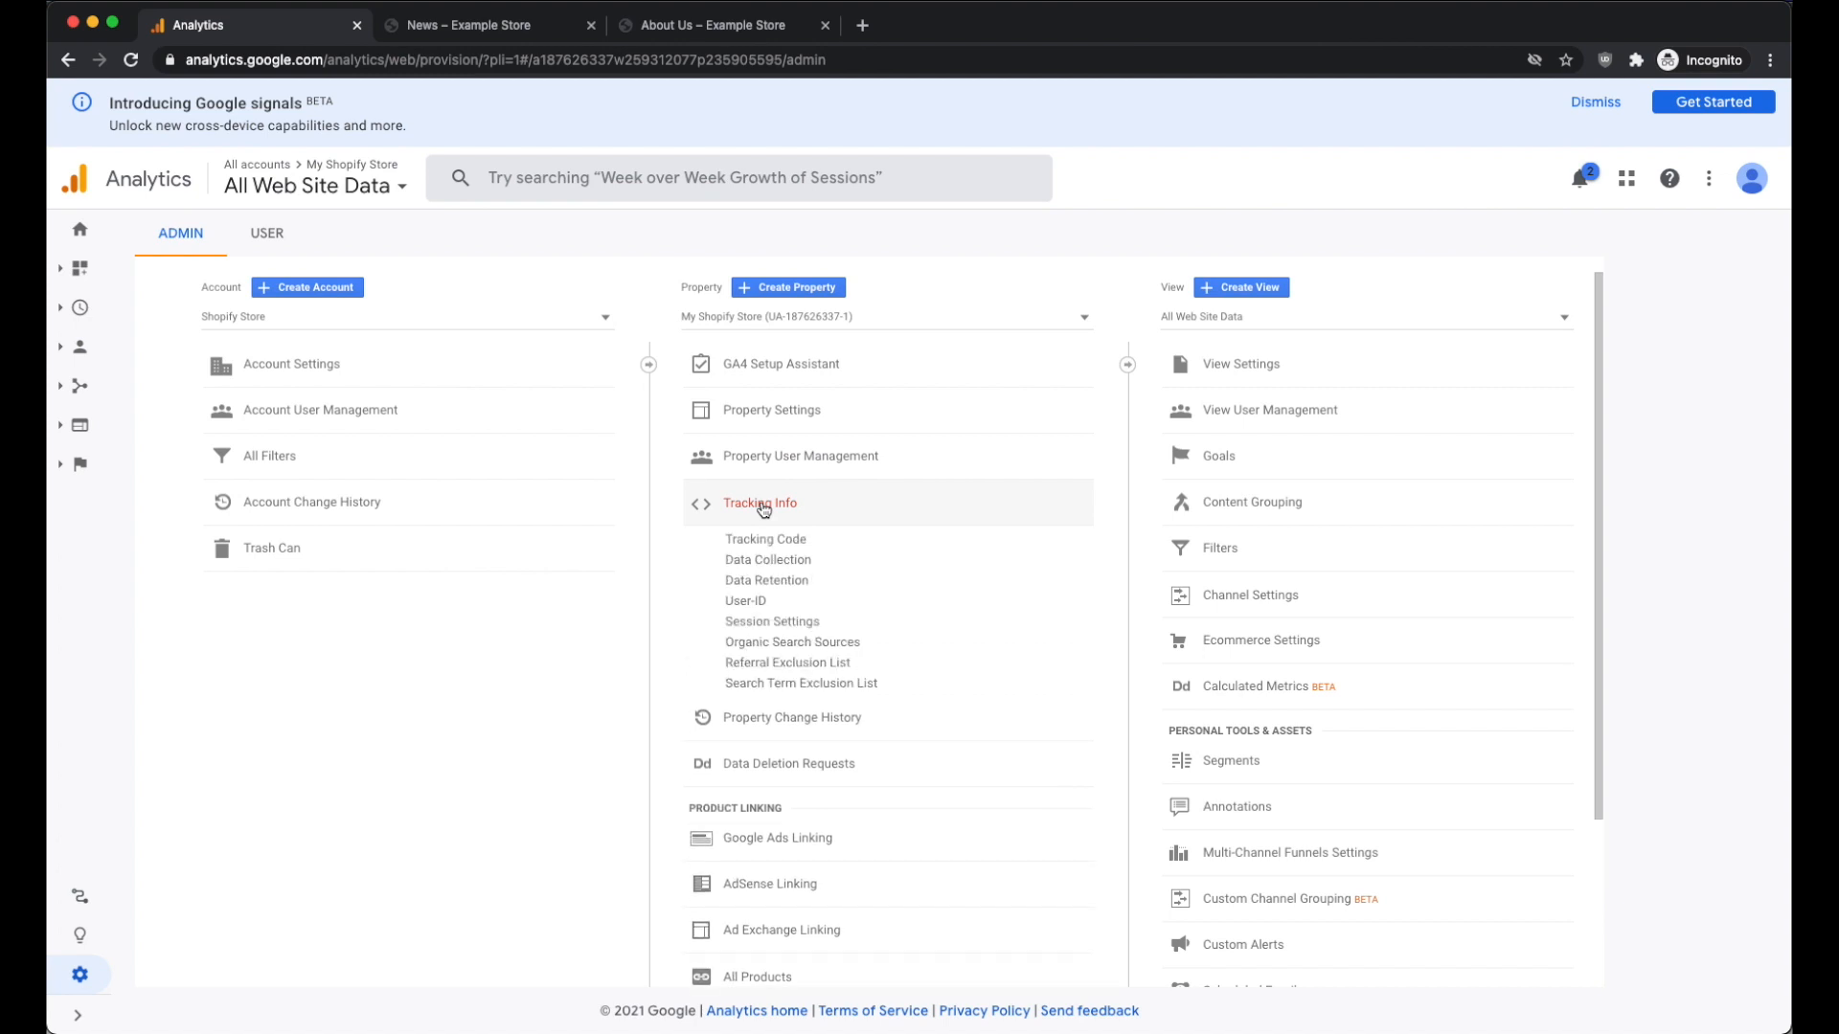
left_click(861, 541)
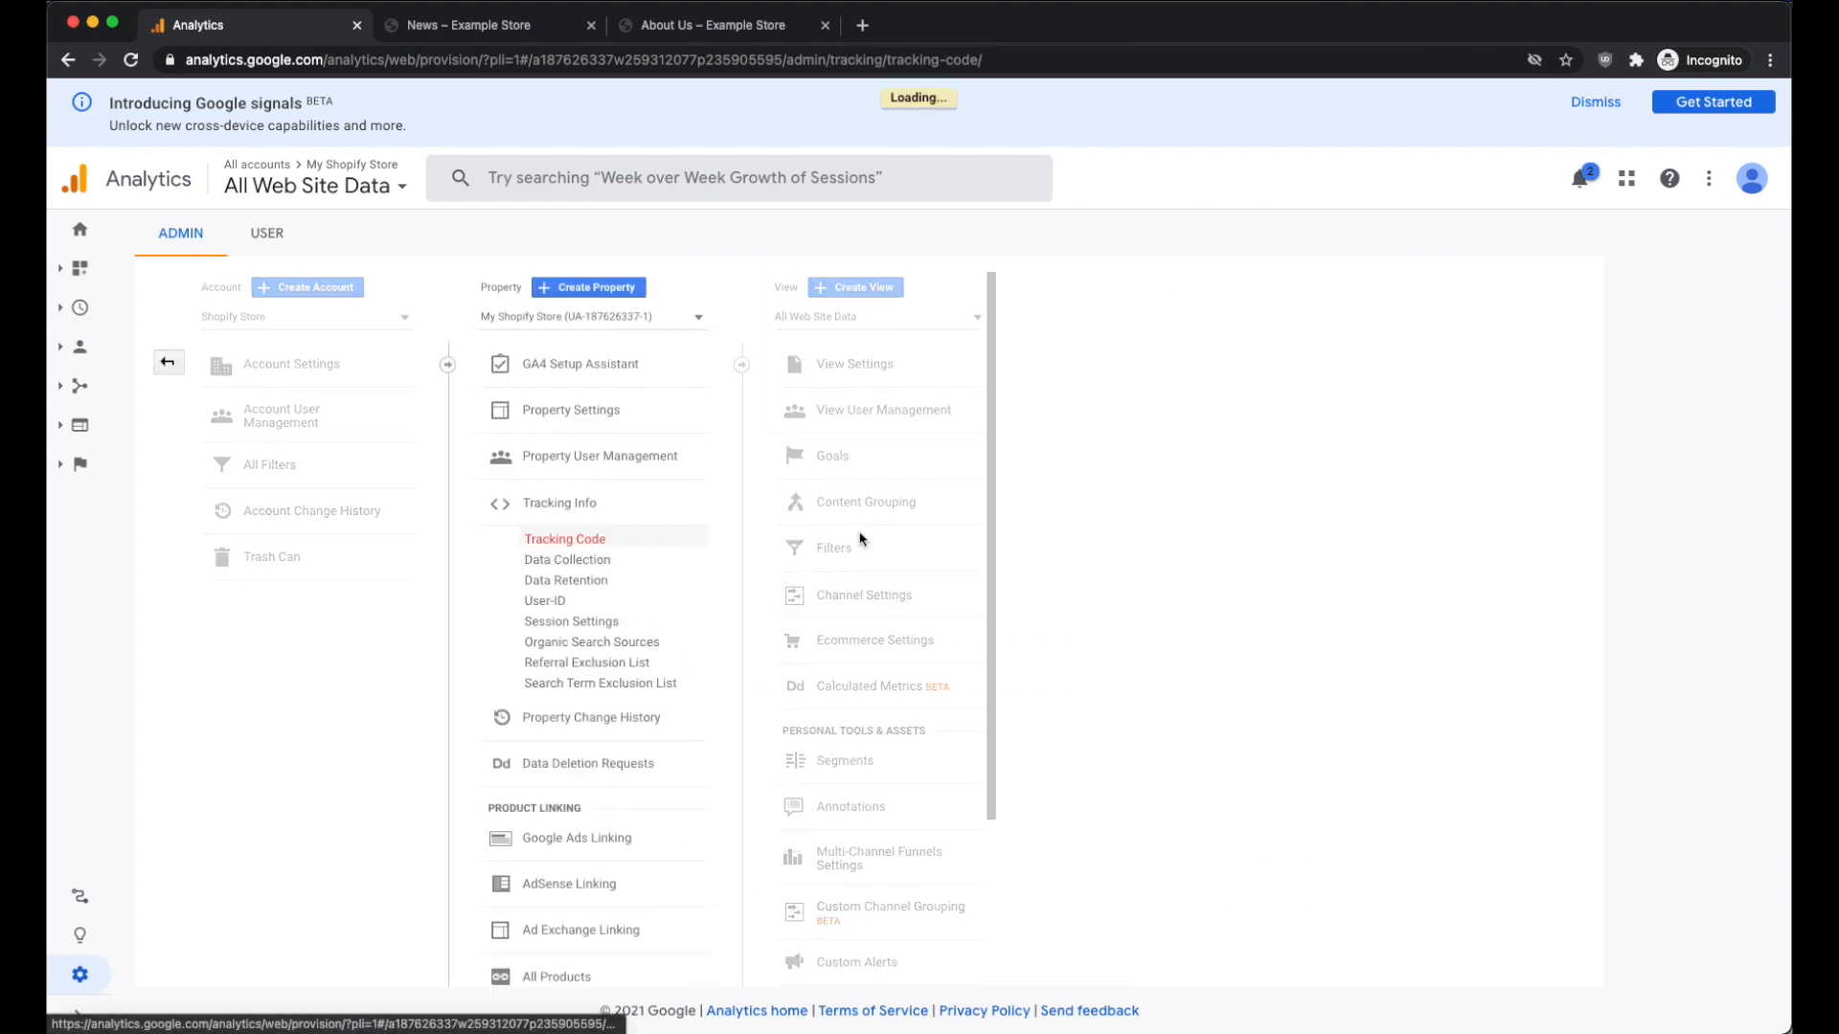
Step: Copy the entire global site tag snippet of the Universal Analytics property
left_click(670, 659)
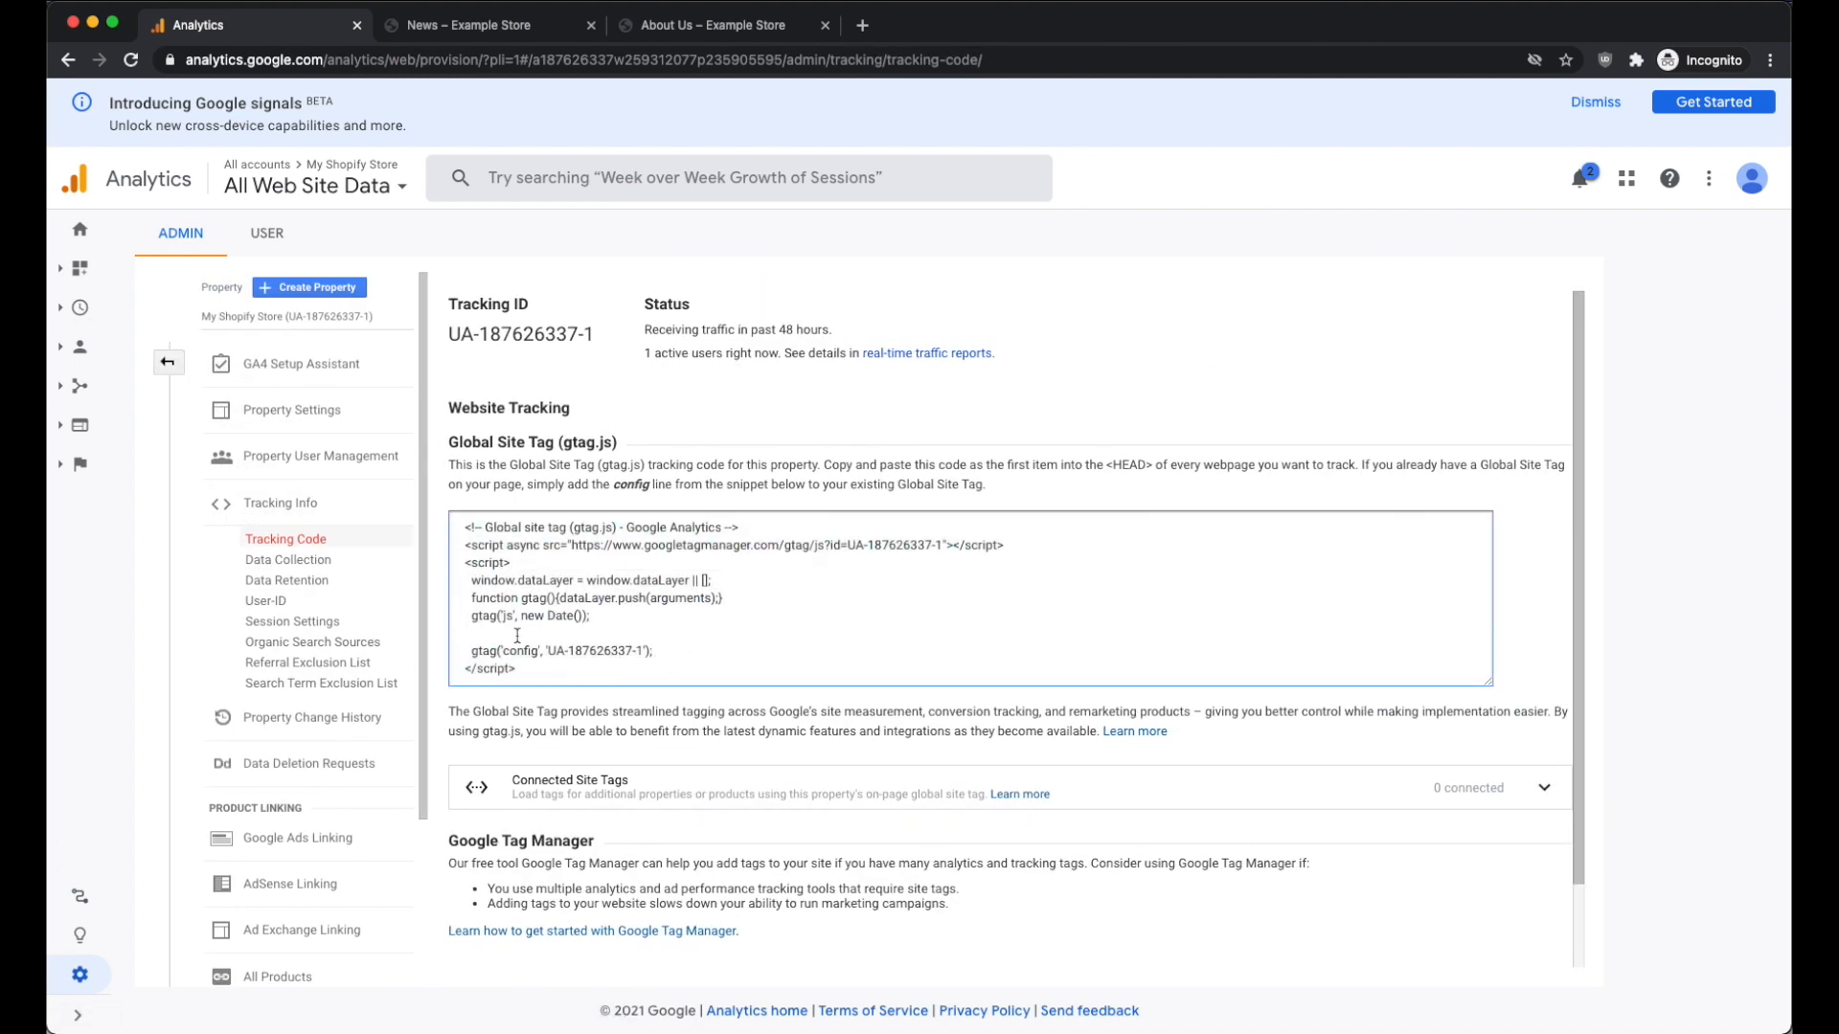
key("super+a")
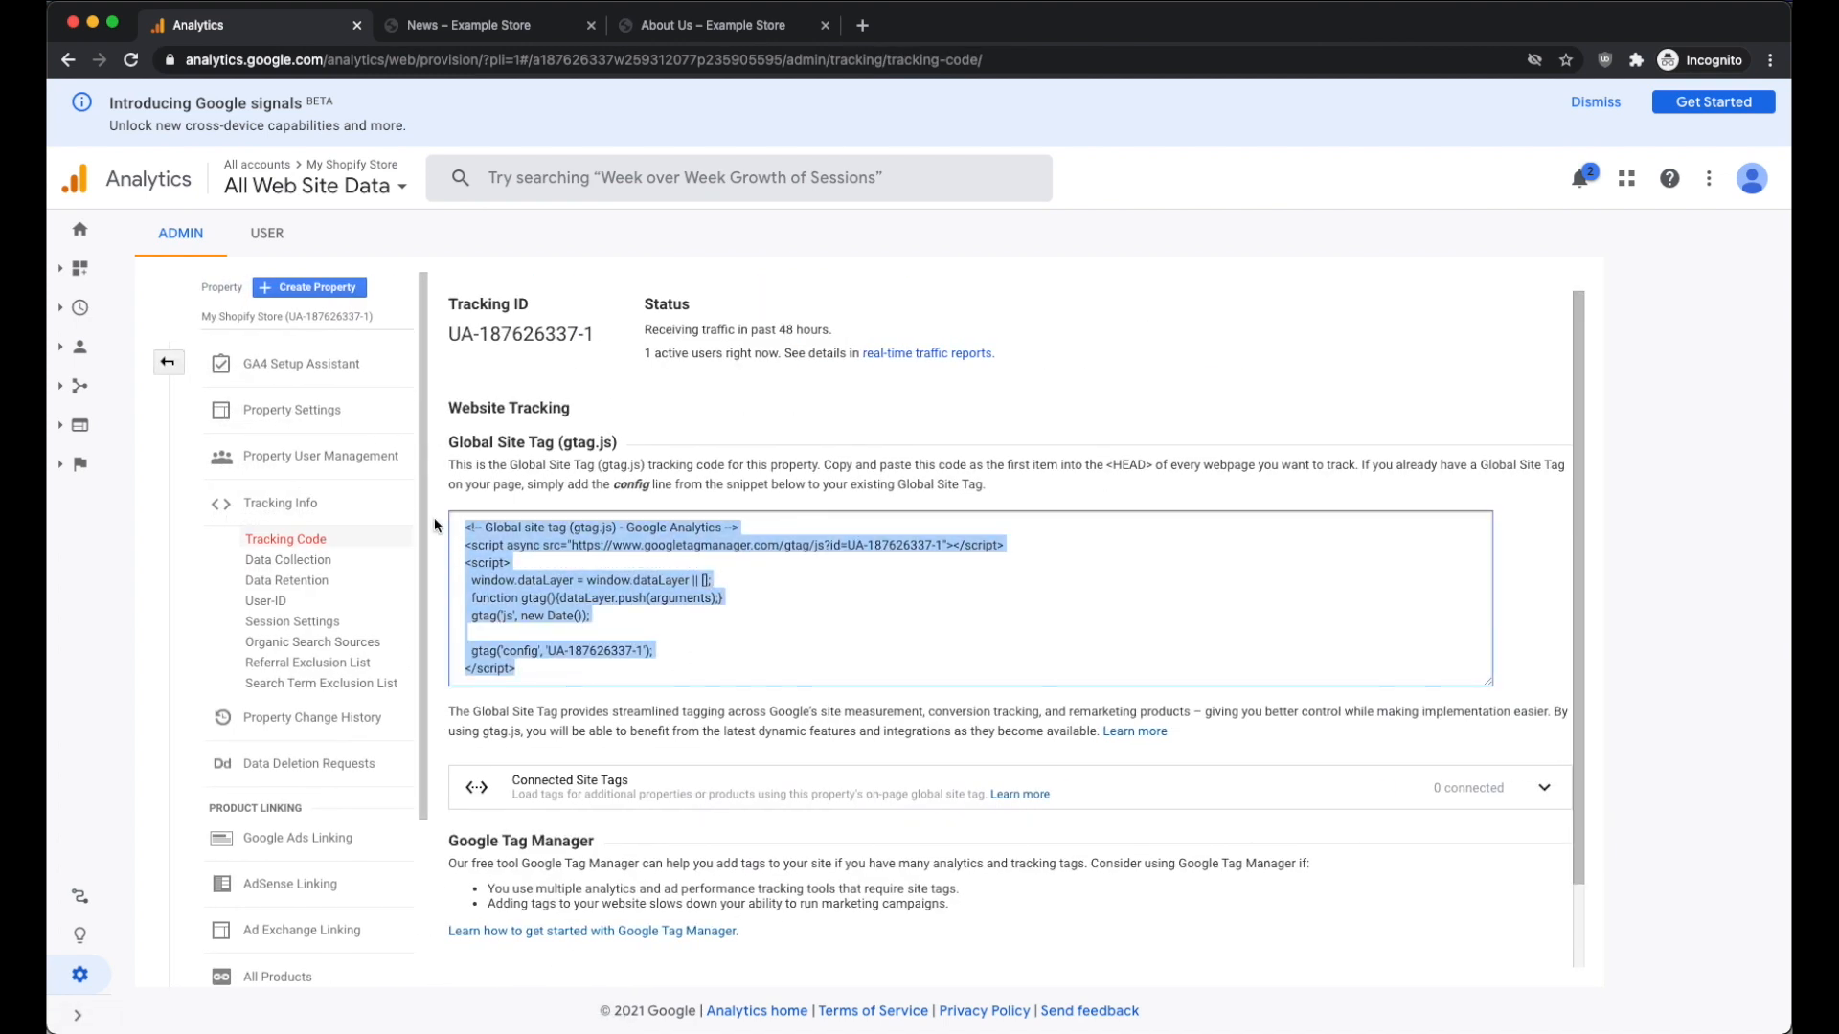
right_click(492, 566)
left_click(539, 615)
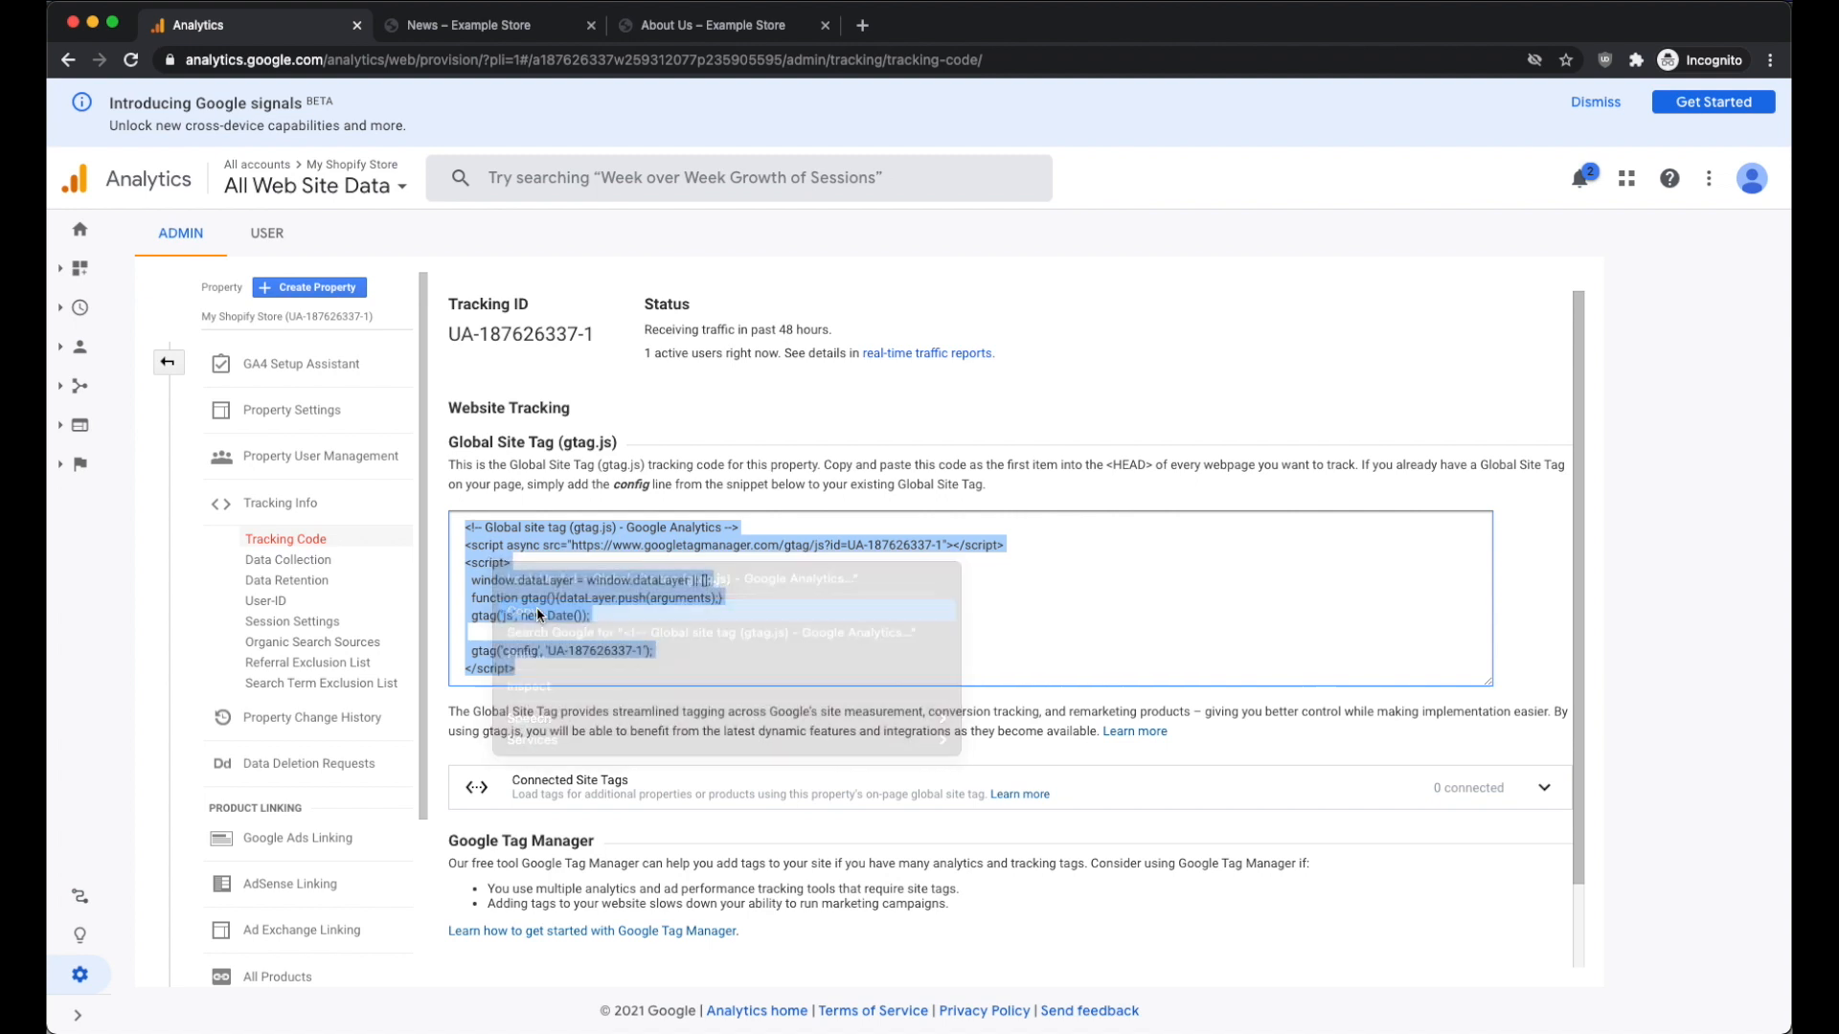
Step: Return to the Example Store's Shopify admin and open the Online Store preferences
left_click(447, 26)
left_click(68, 59)
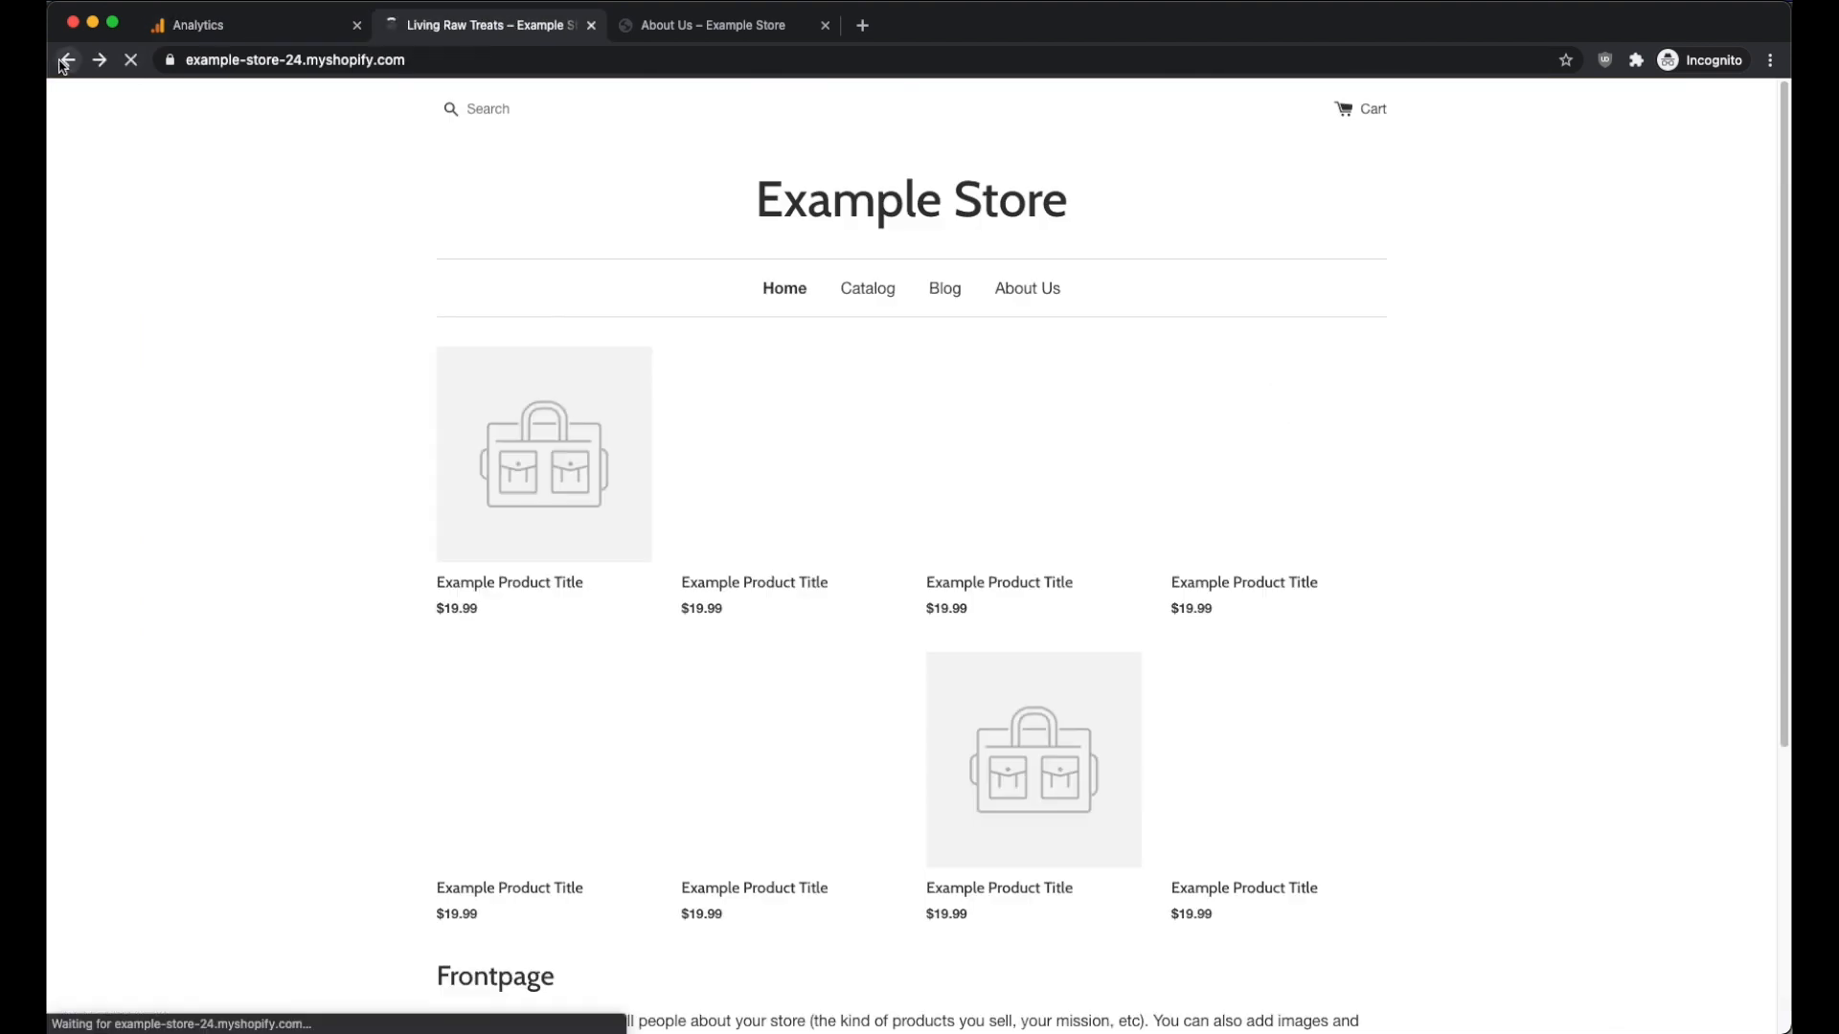
right_click(68, 59)
left_click(95, 151)
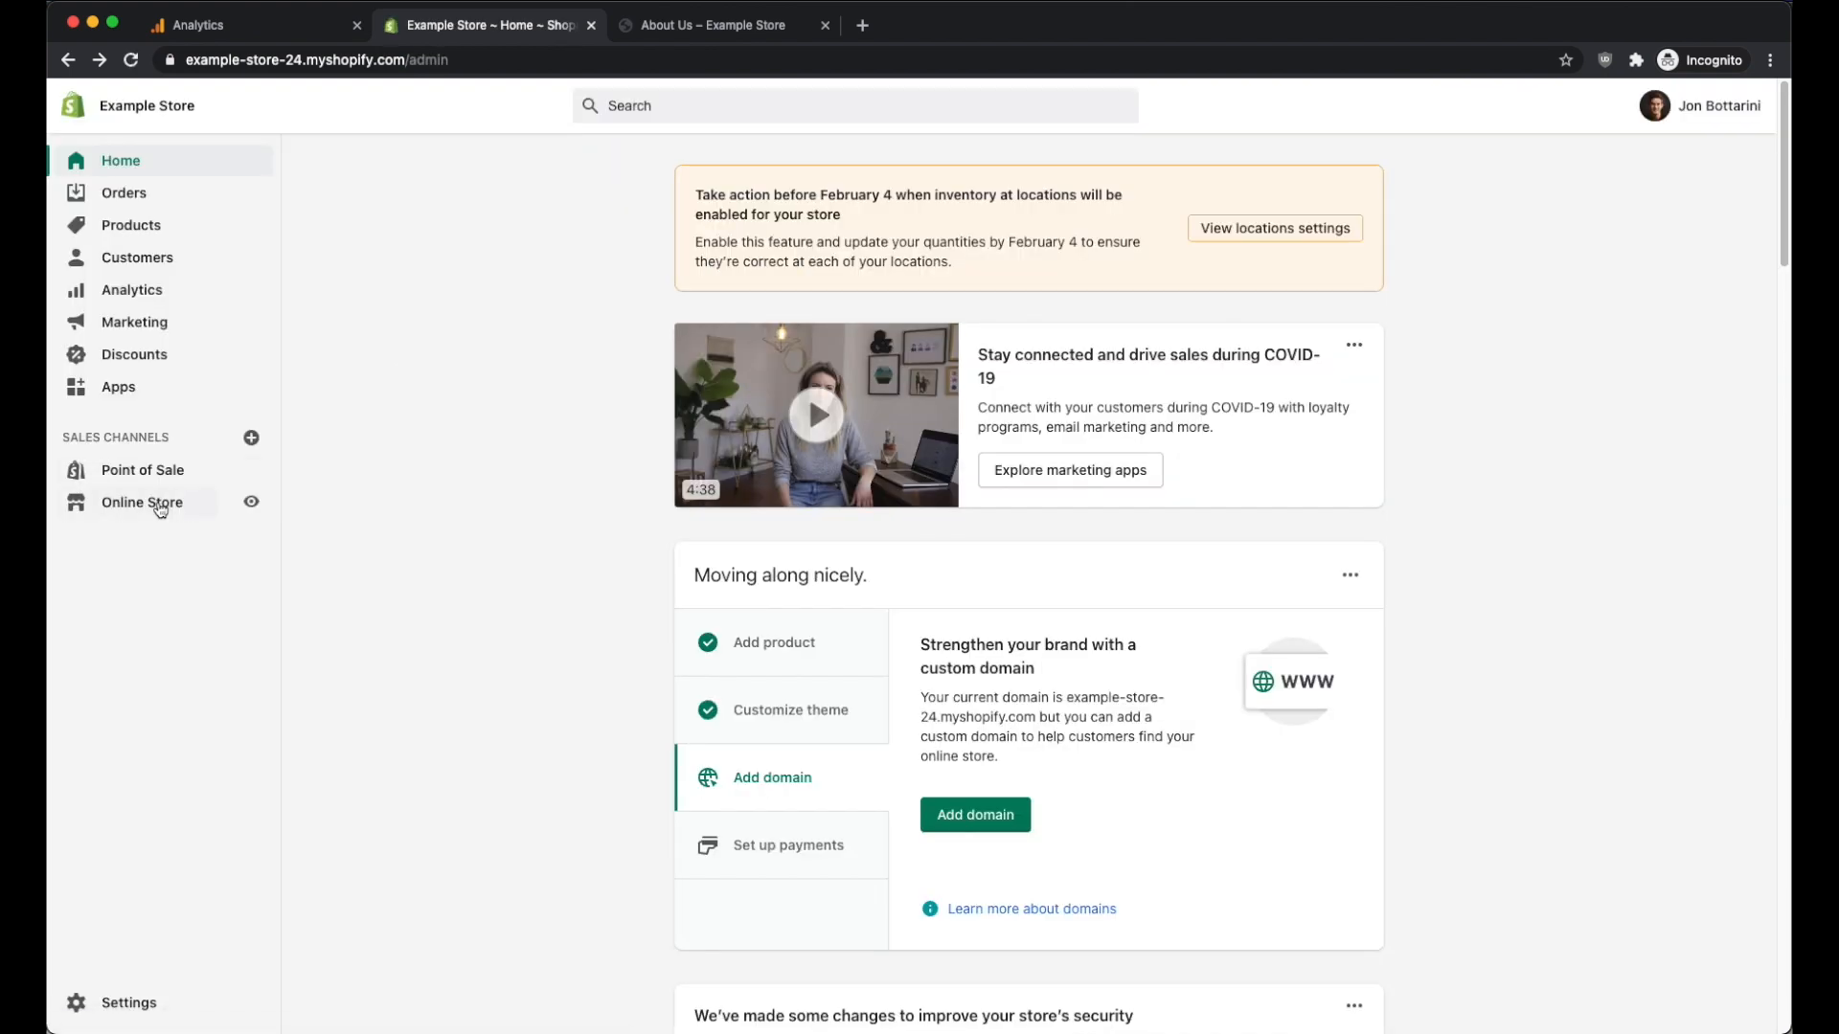
left_click(142, 502)
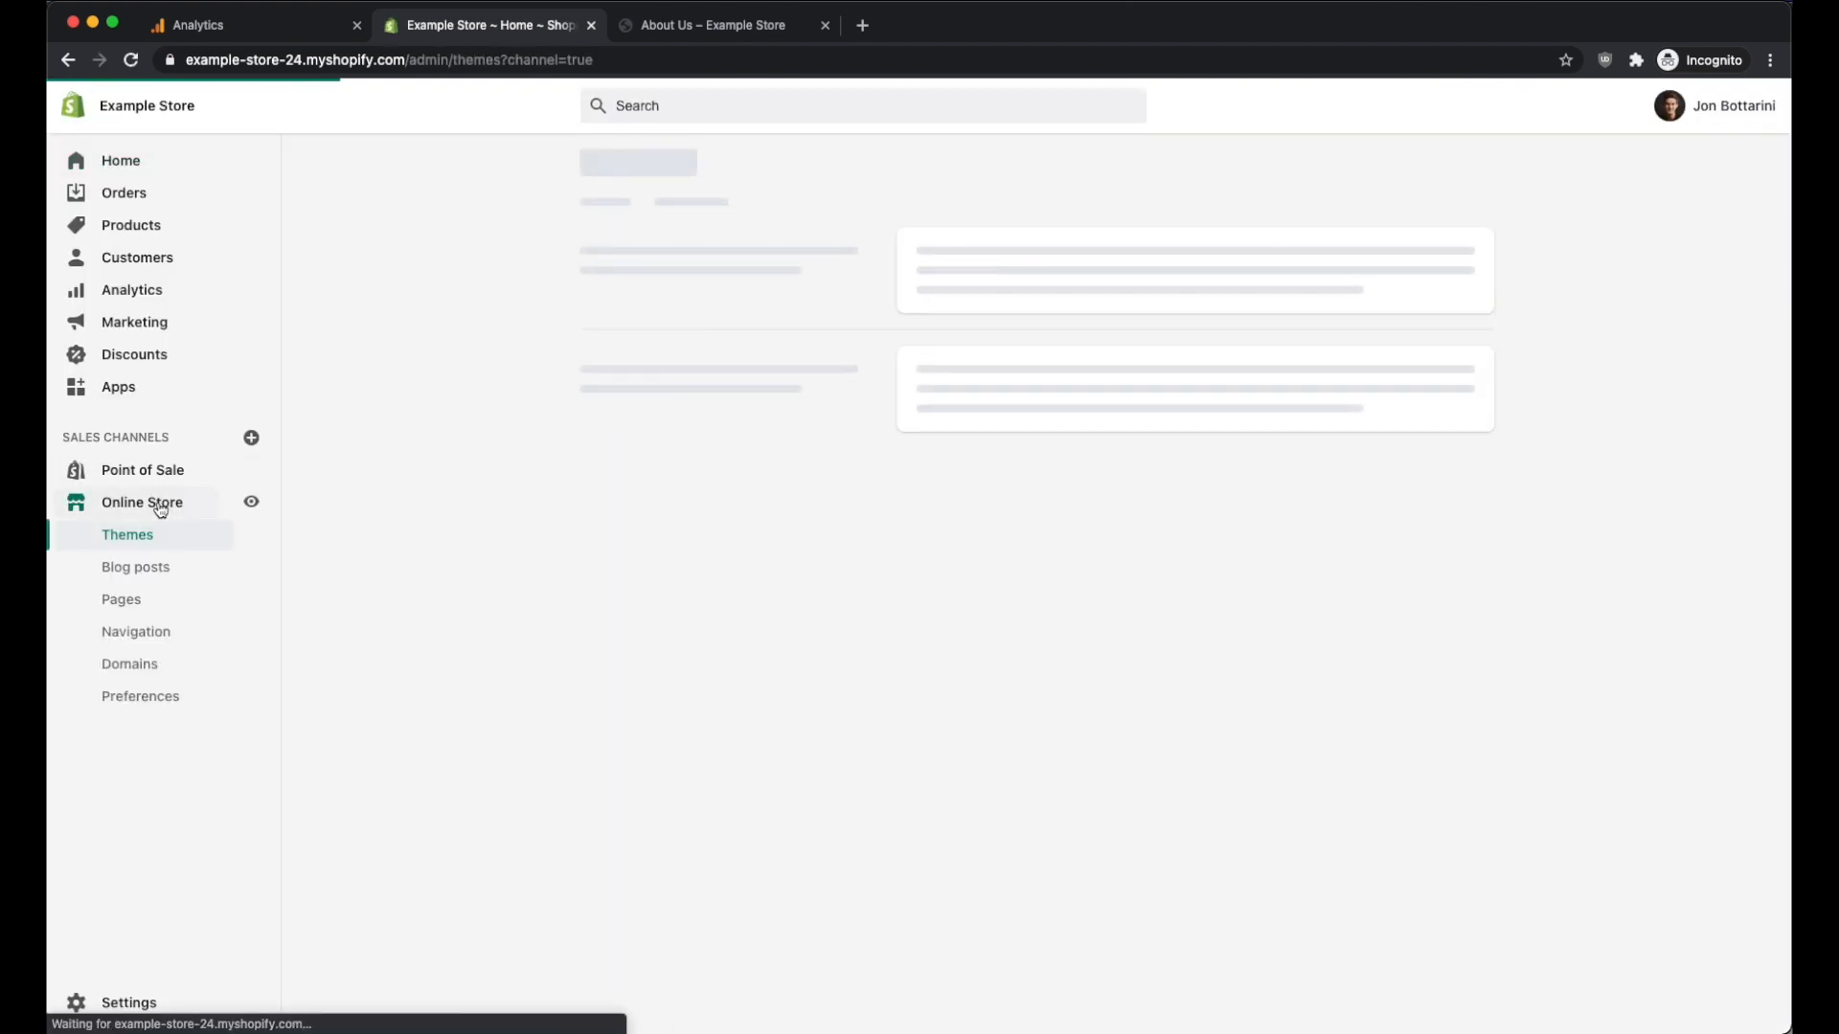
left_click(128, 698)
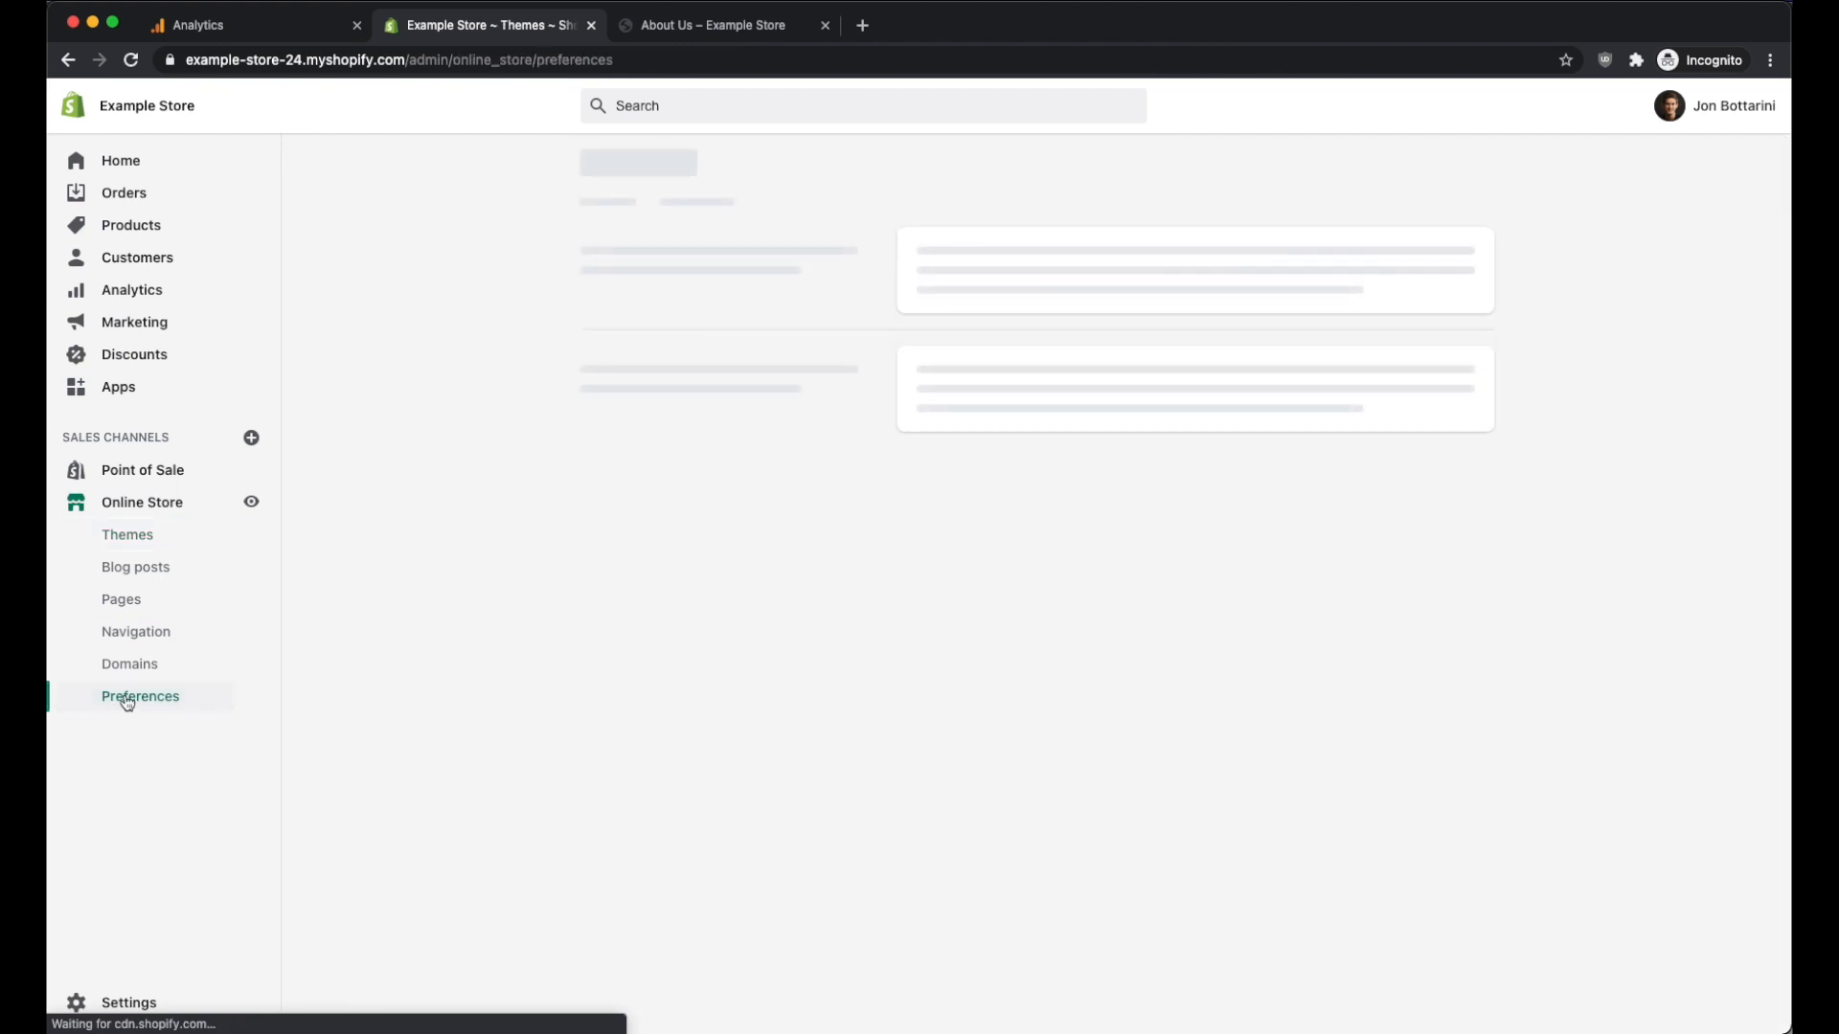
Step: Replace the Google Analytics account entry with the copied Universal Analytics global site tag snippet and save the preferences
scroll(845, 574, "down", 3)
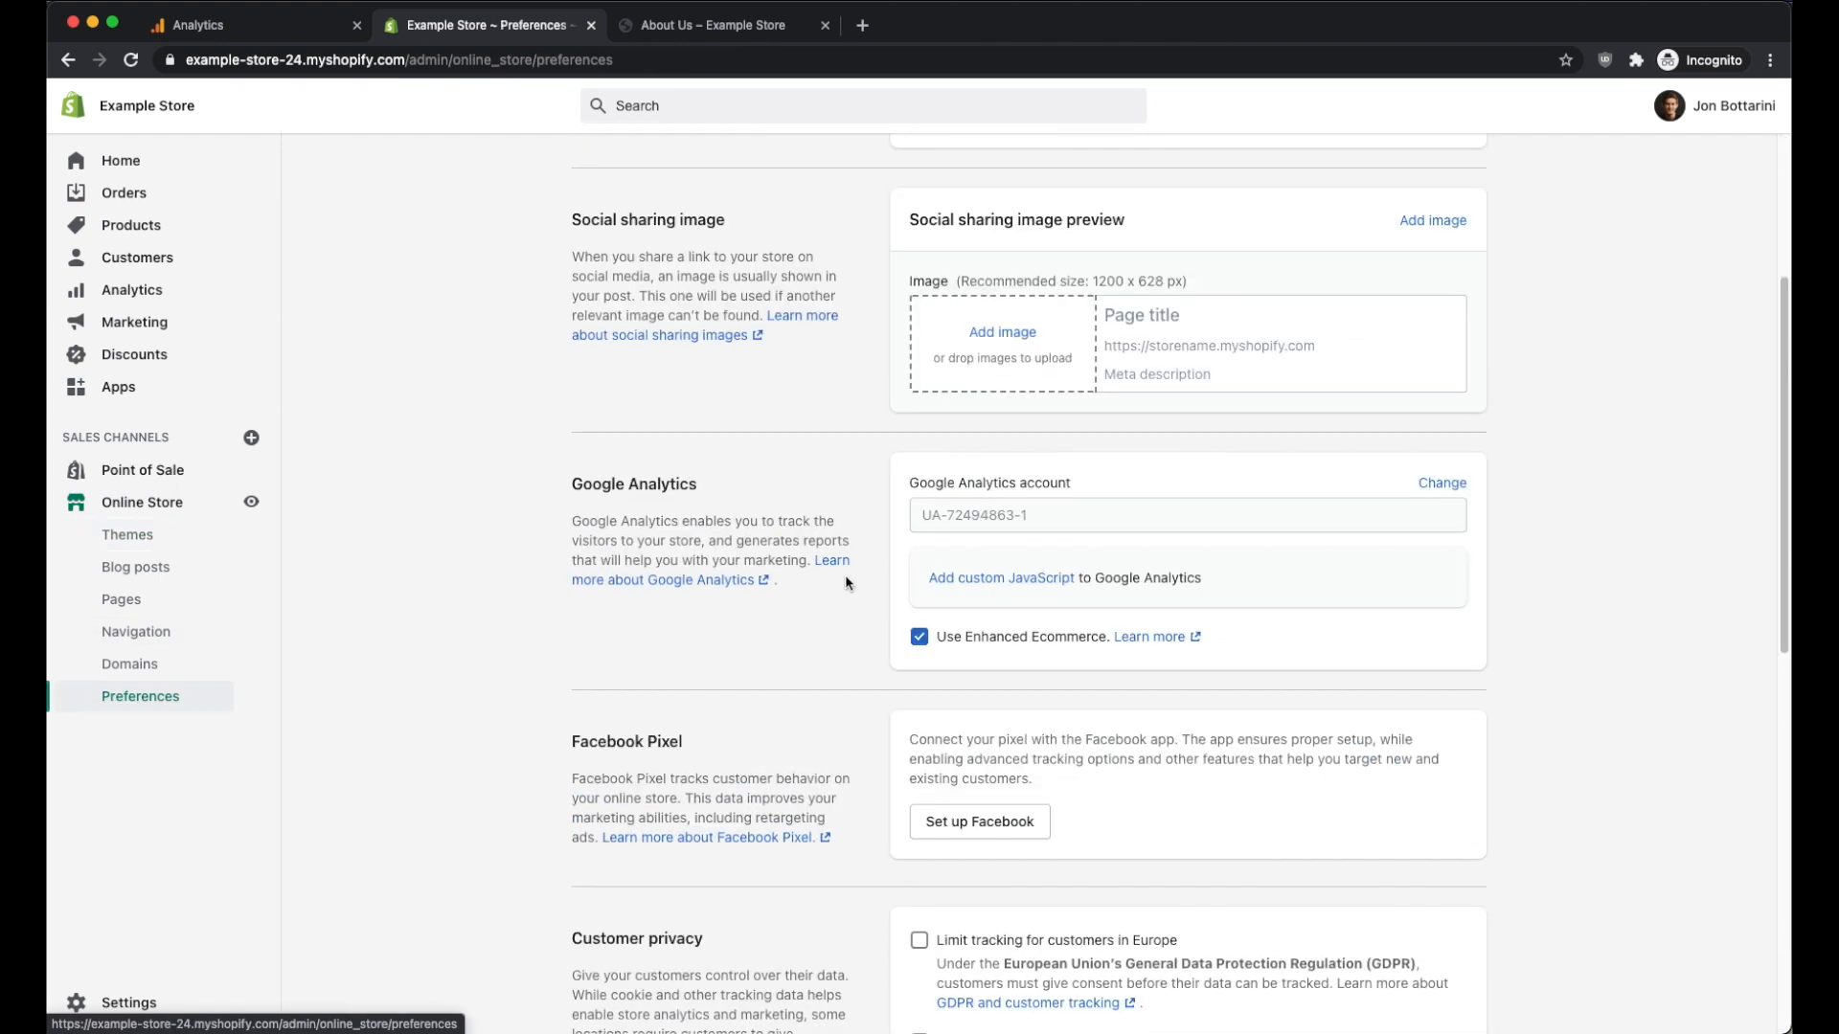
left_click(1442, 486)
left_click_drag(1082, 522, 808, 500)
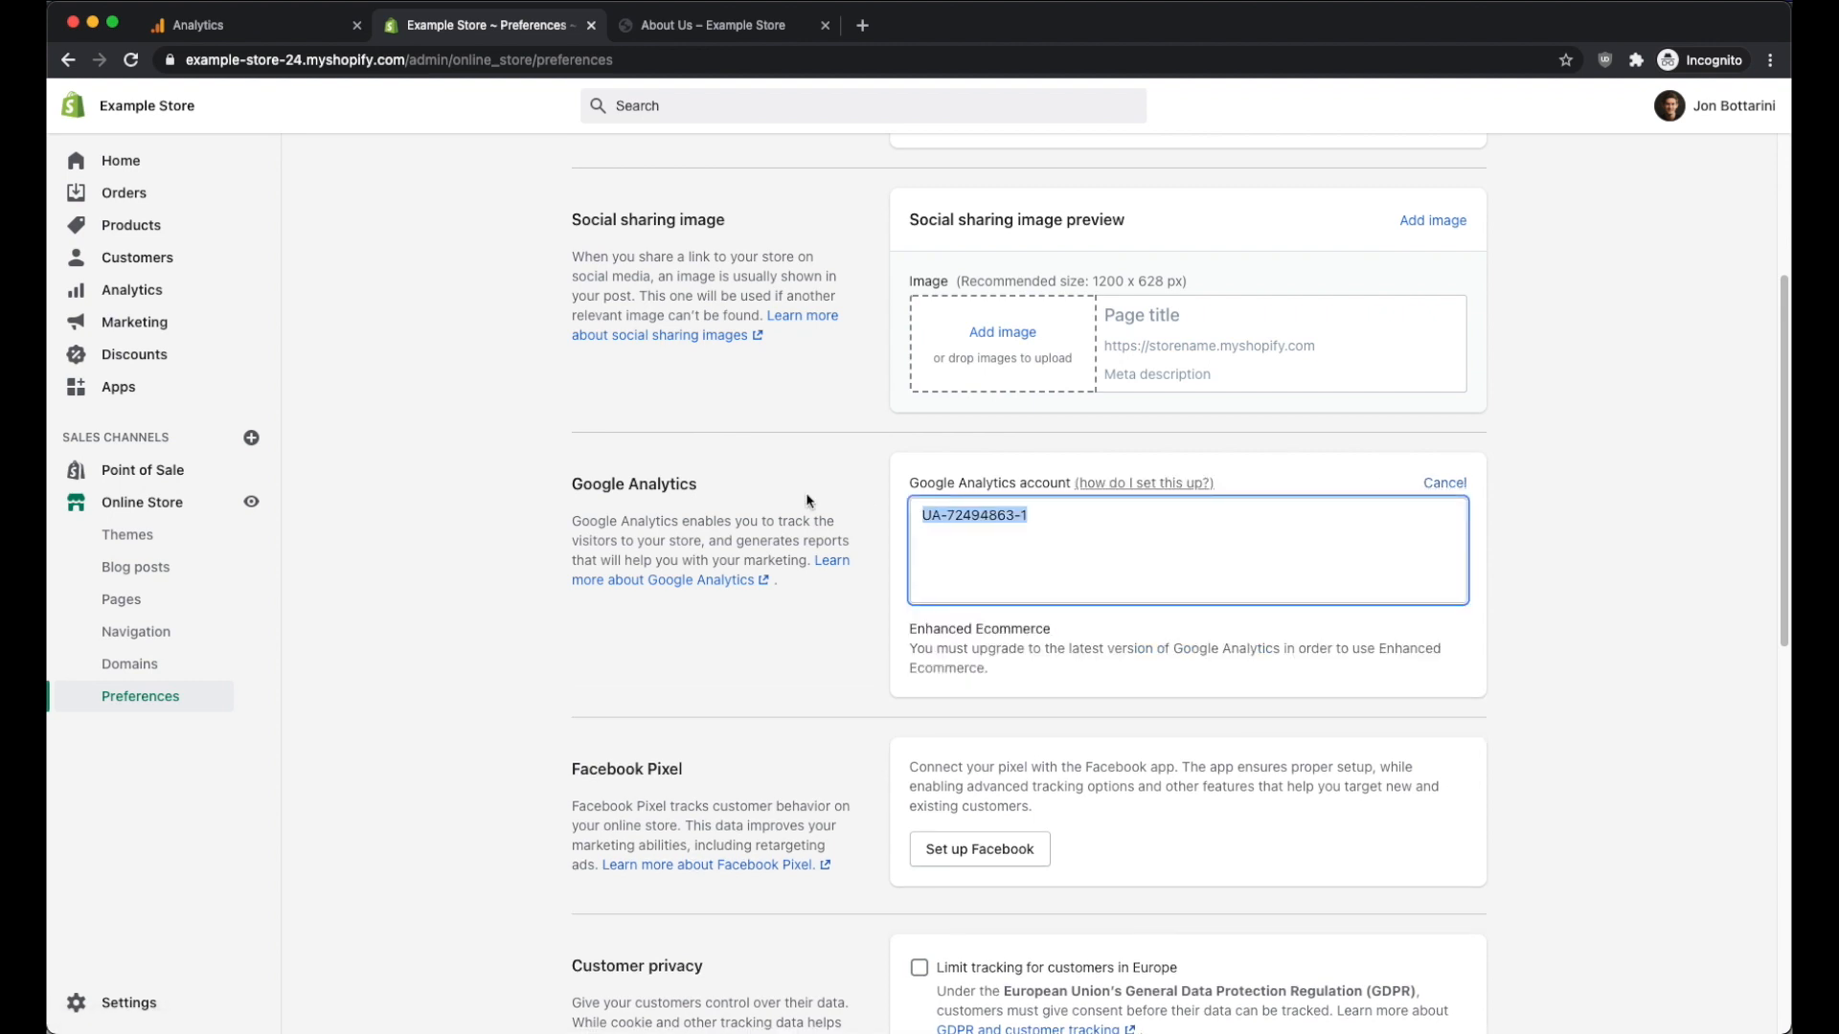
key("super+v")
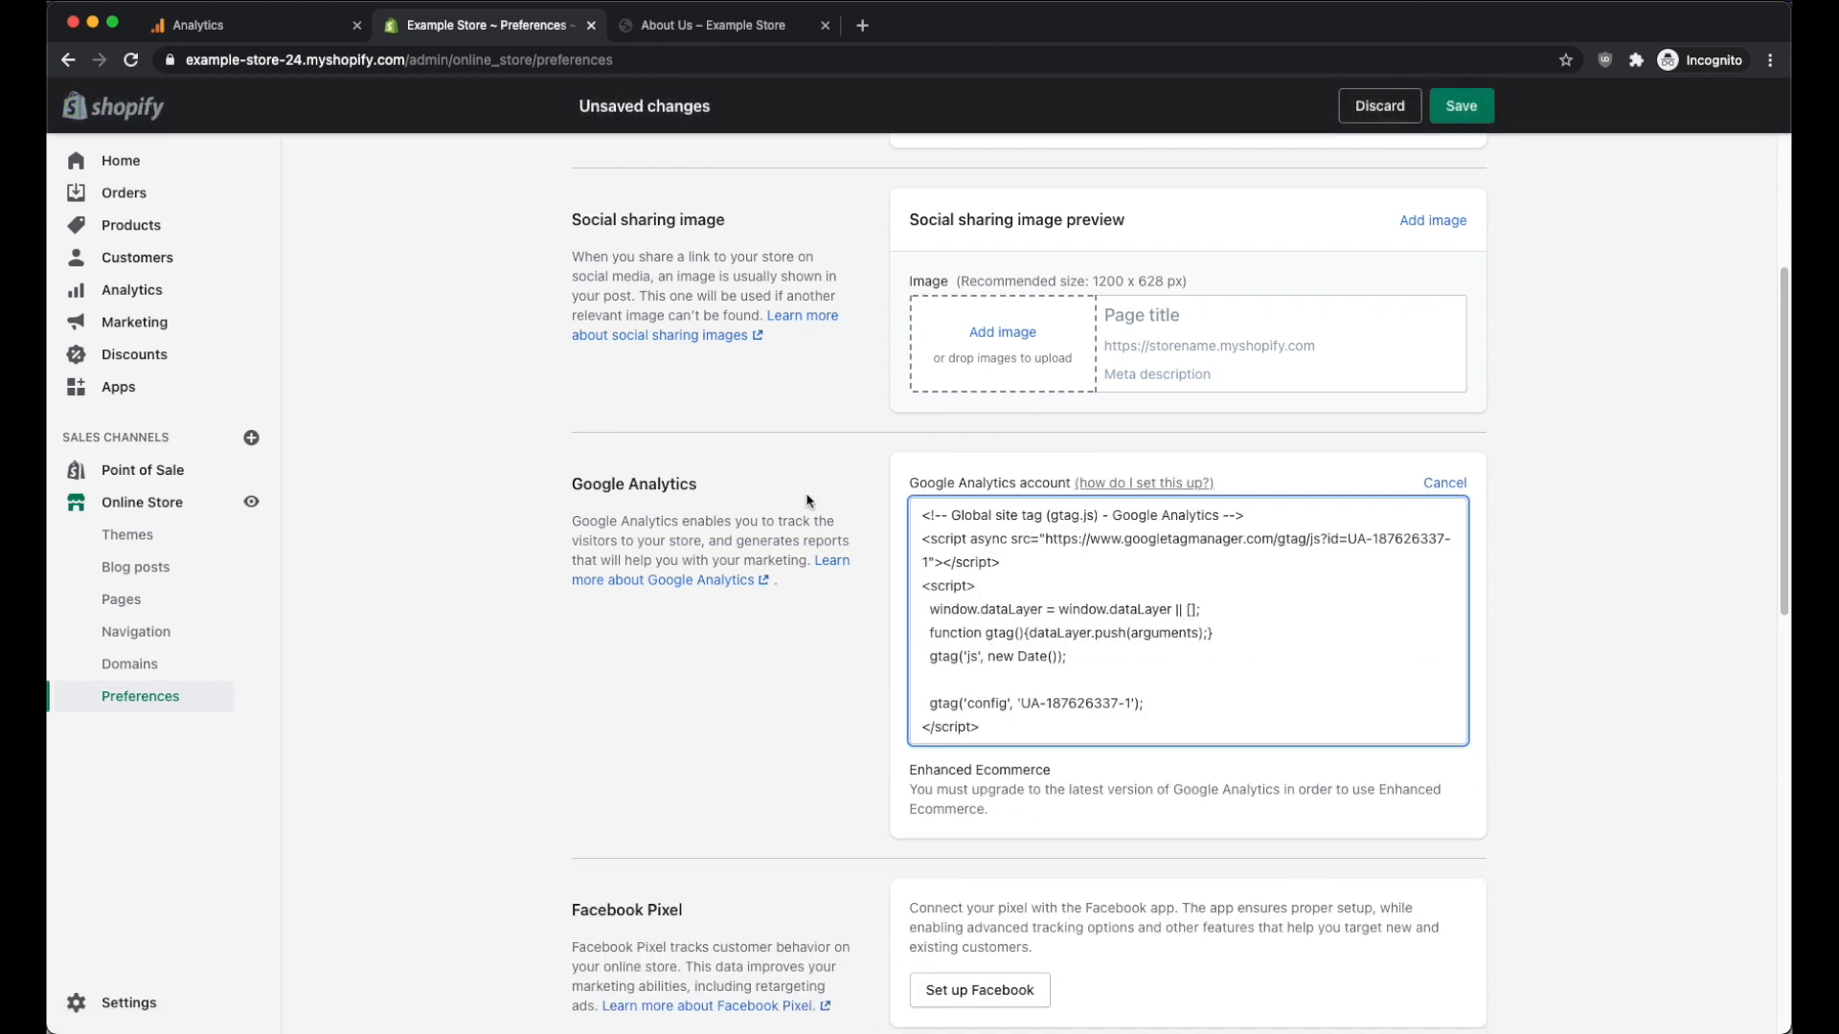
left_click(1463, 106)
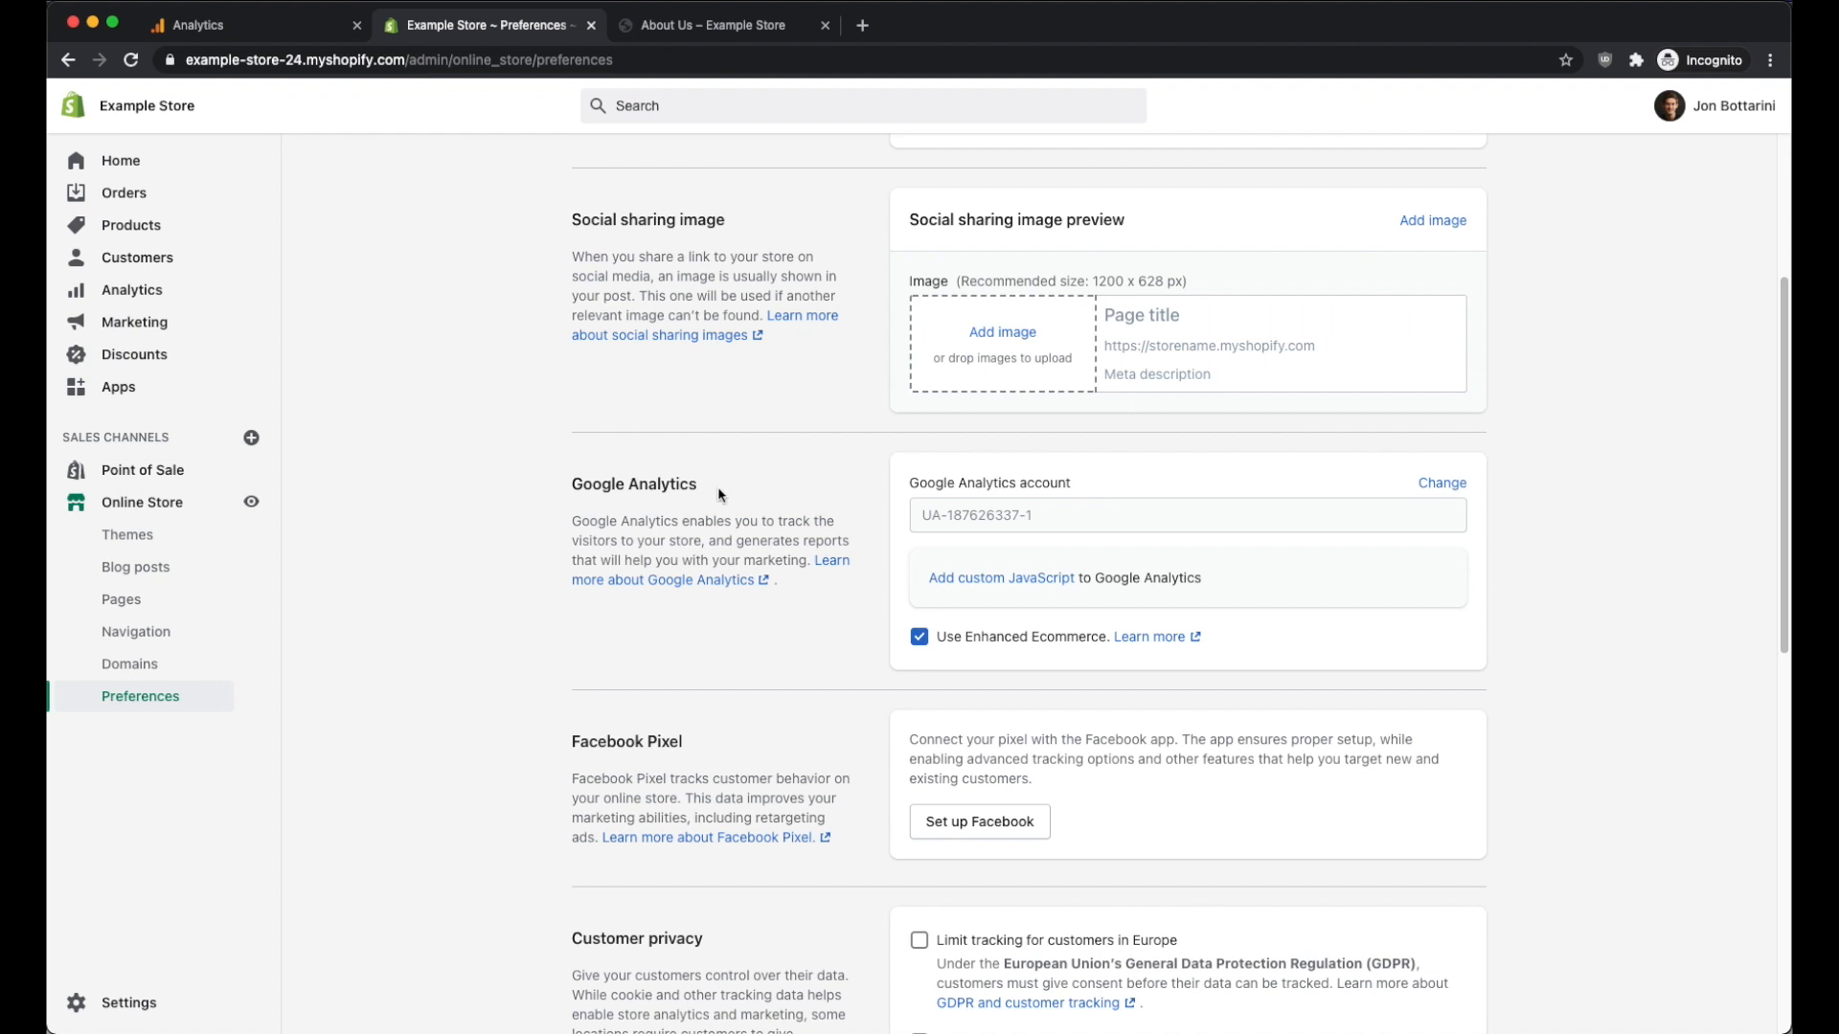
left_click_drag(718, 495, 563, 484)
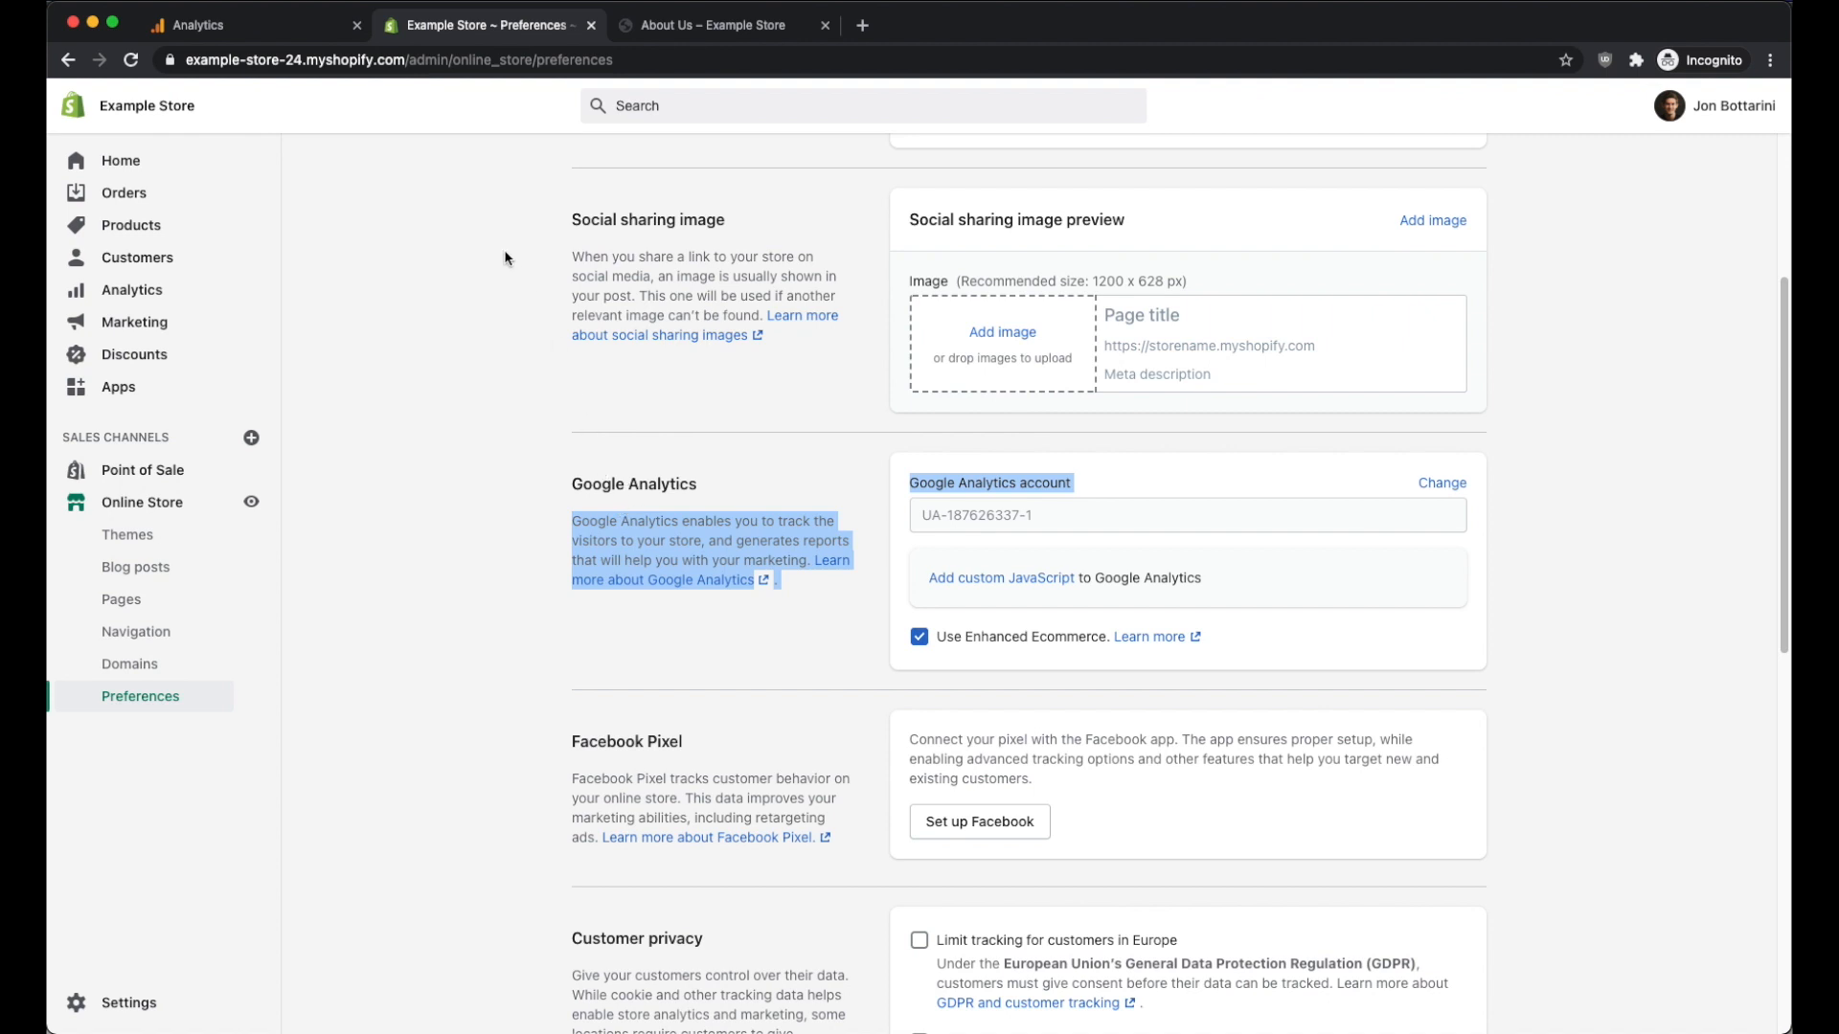
left_click(451, 235)
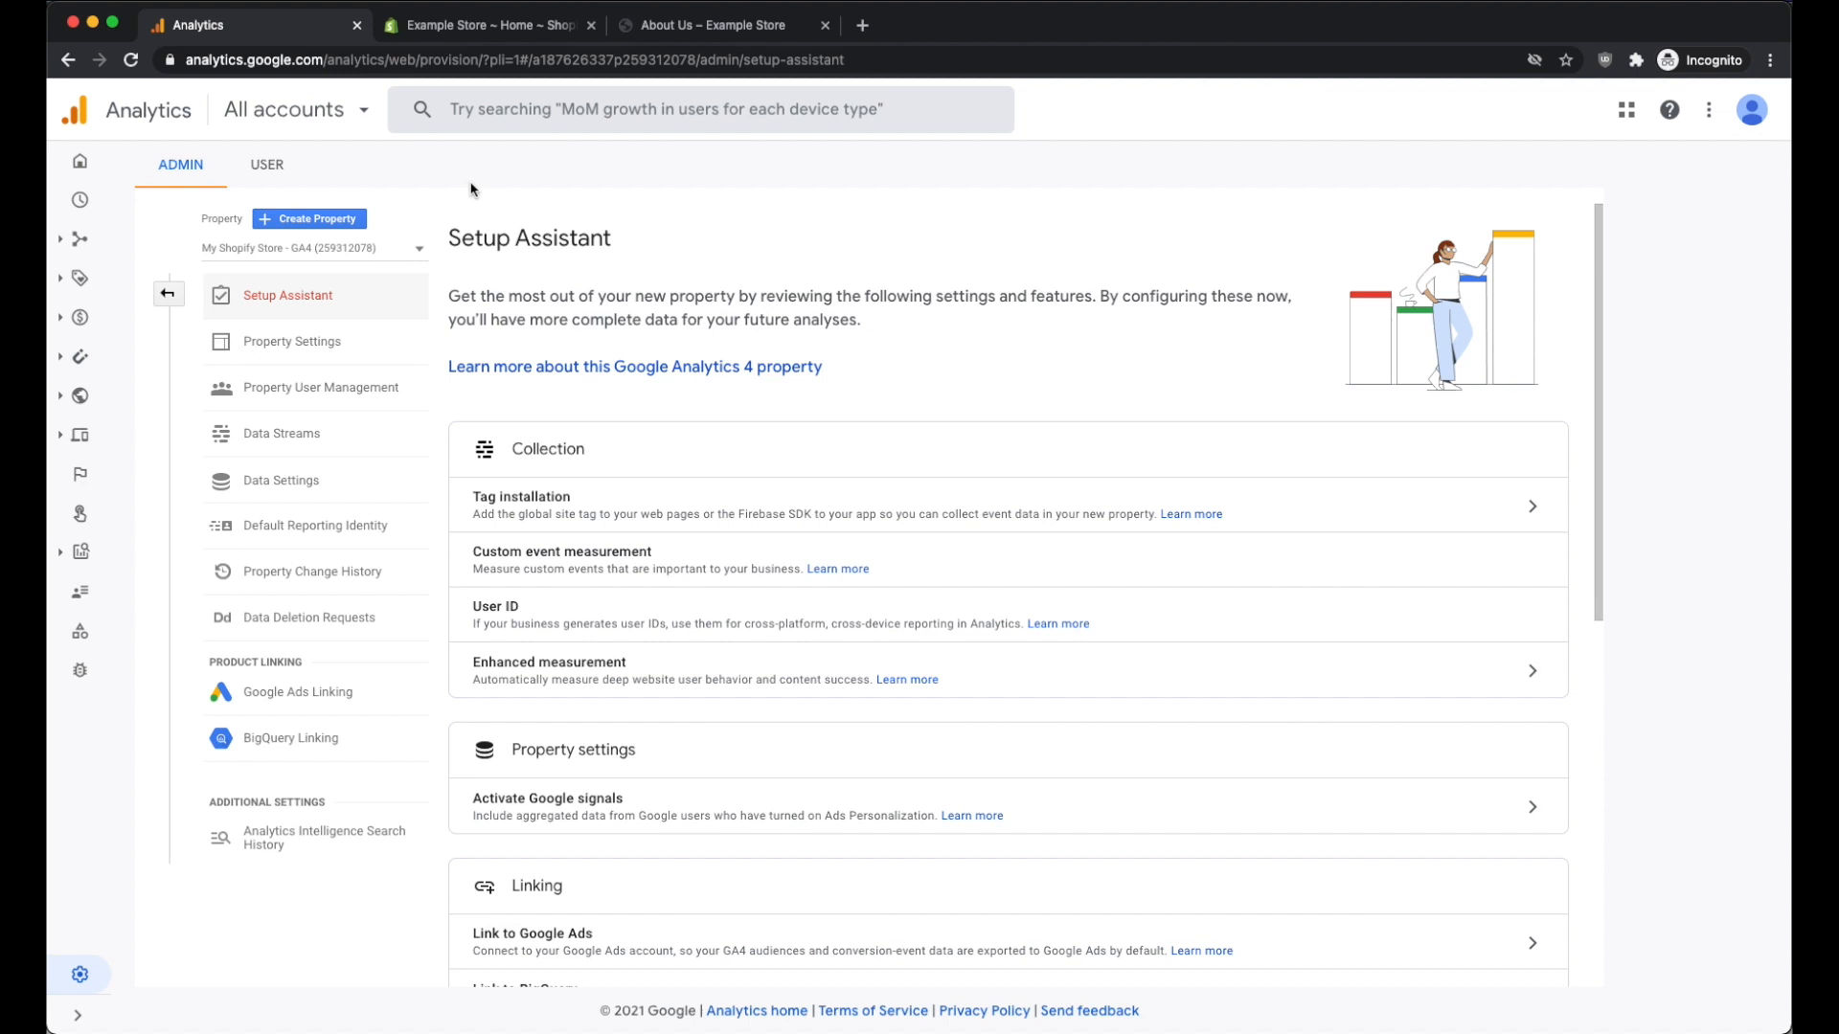
Step: Look up the My Shopify Store - GA4 property among the Shopify Store account's properties in Google Analytics
left_click(322, 119)
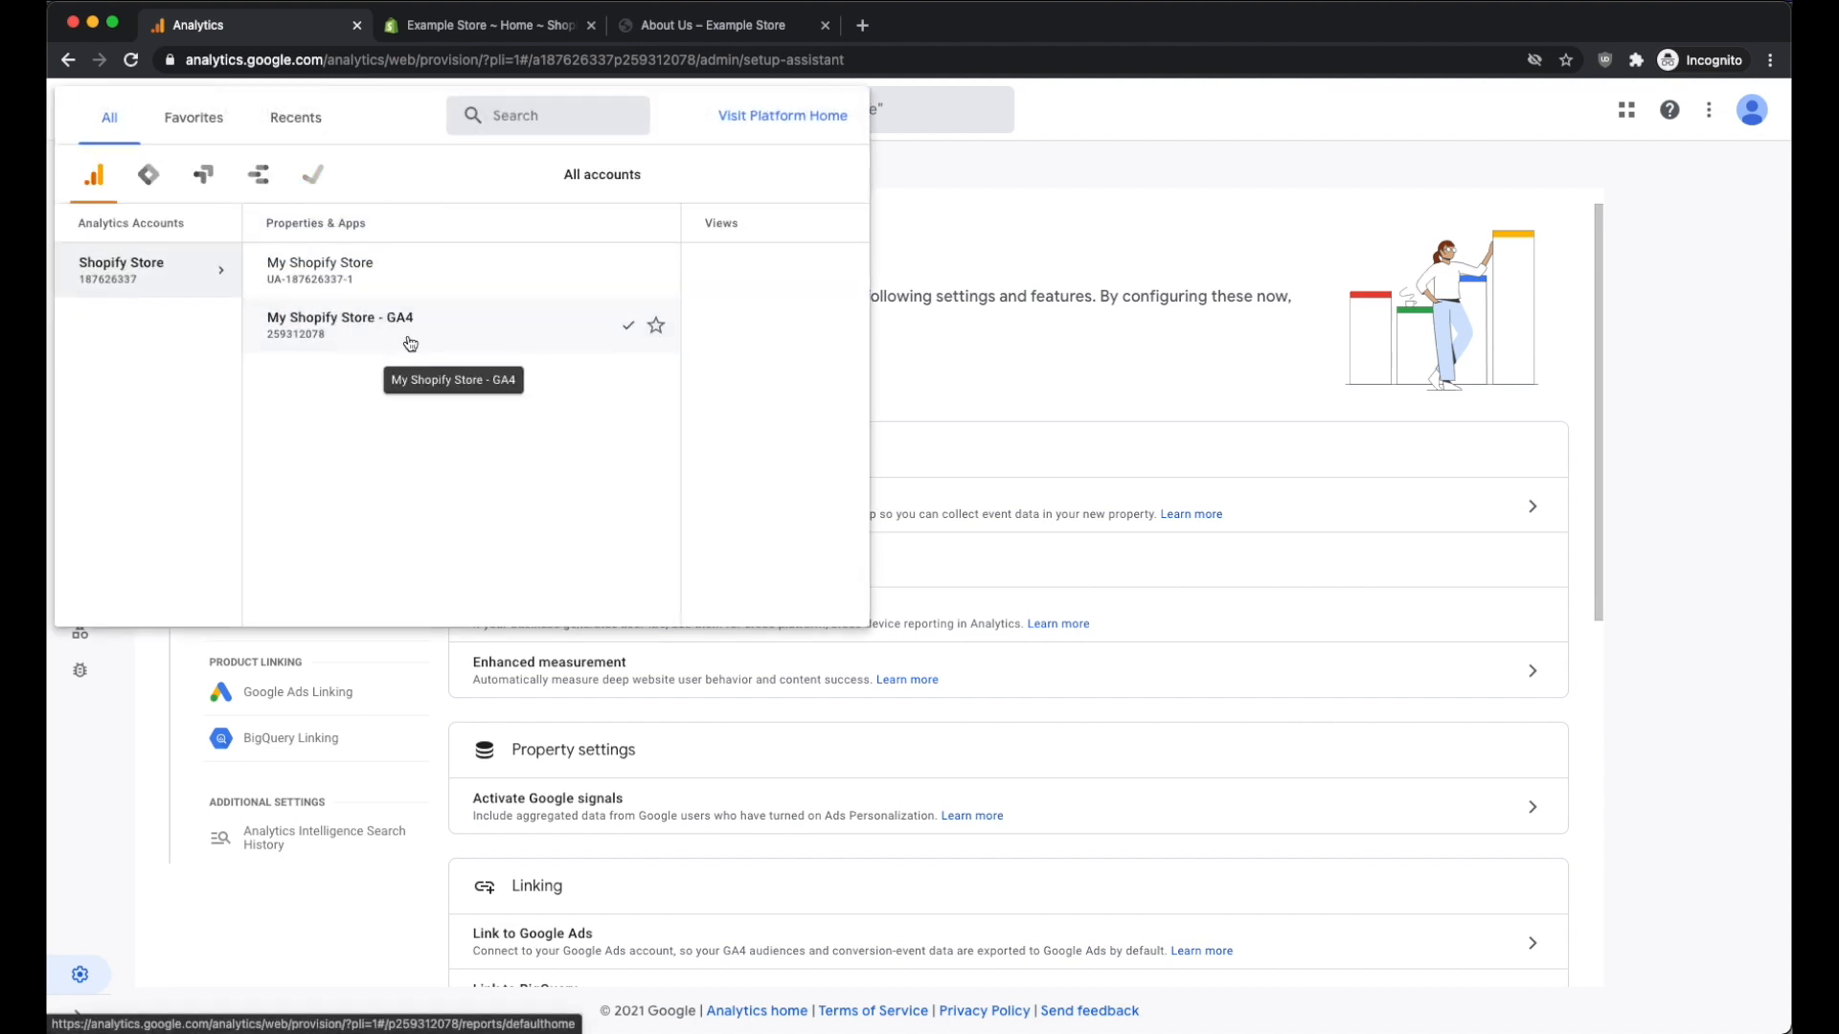
left_click(347, 333)
left_click(998, 168)
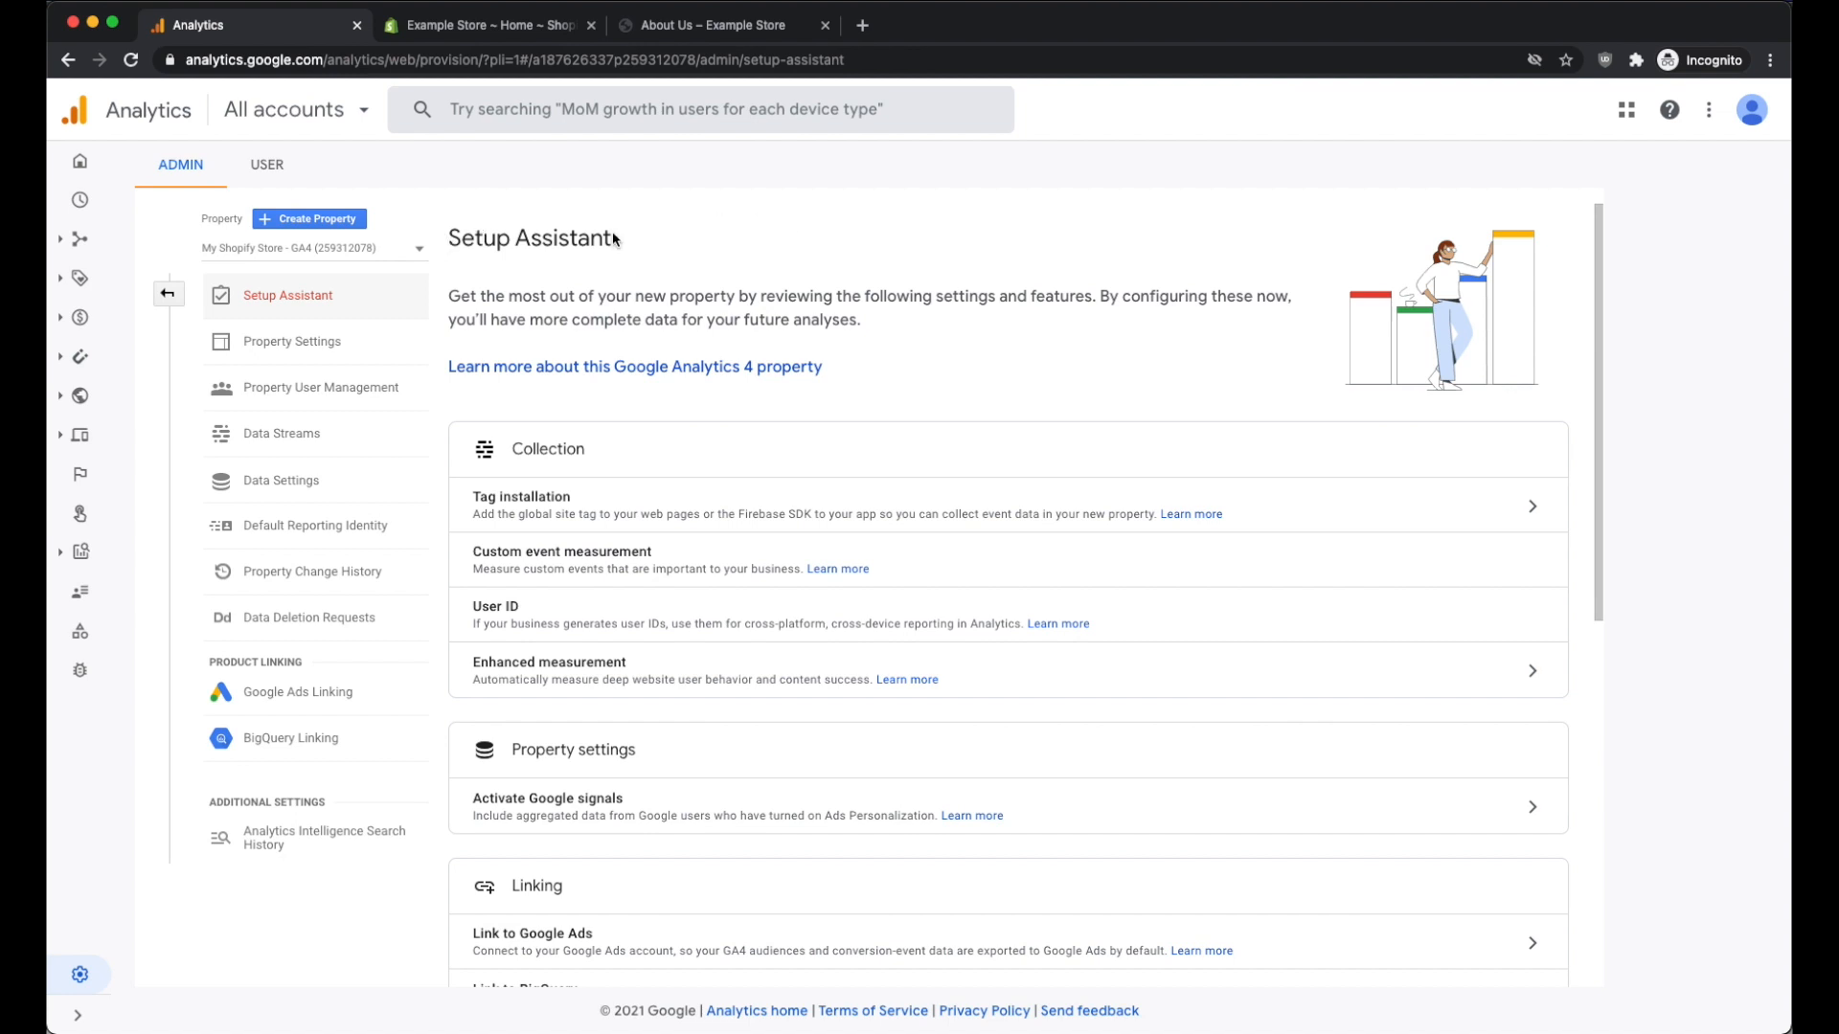
Step: Choose the My Shopify Store - GA4 property in the admin settings and open its Setup Assistant
left_click(81, 976)
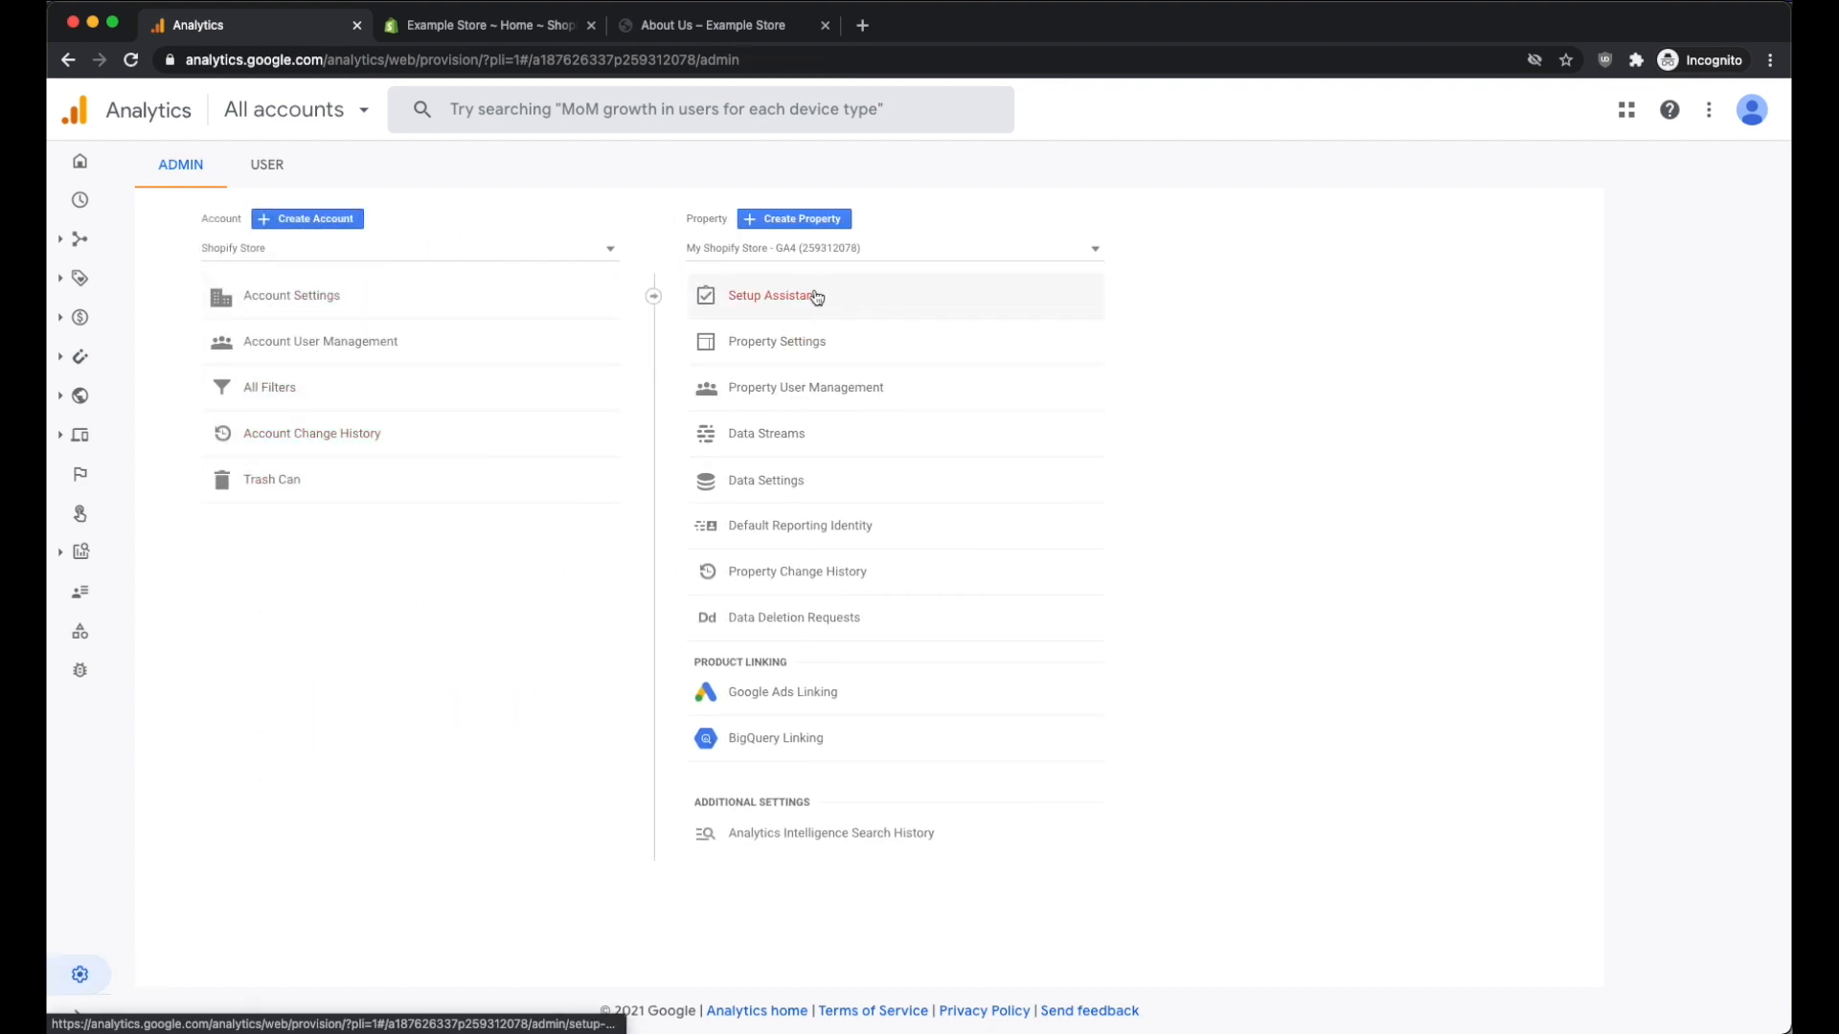
left_click(835, 248)
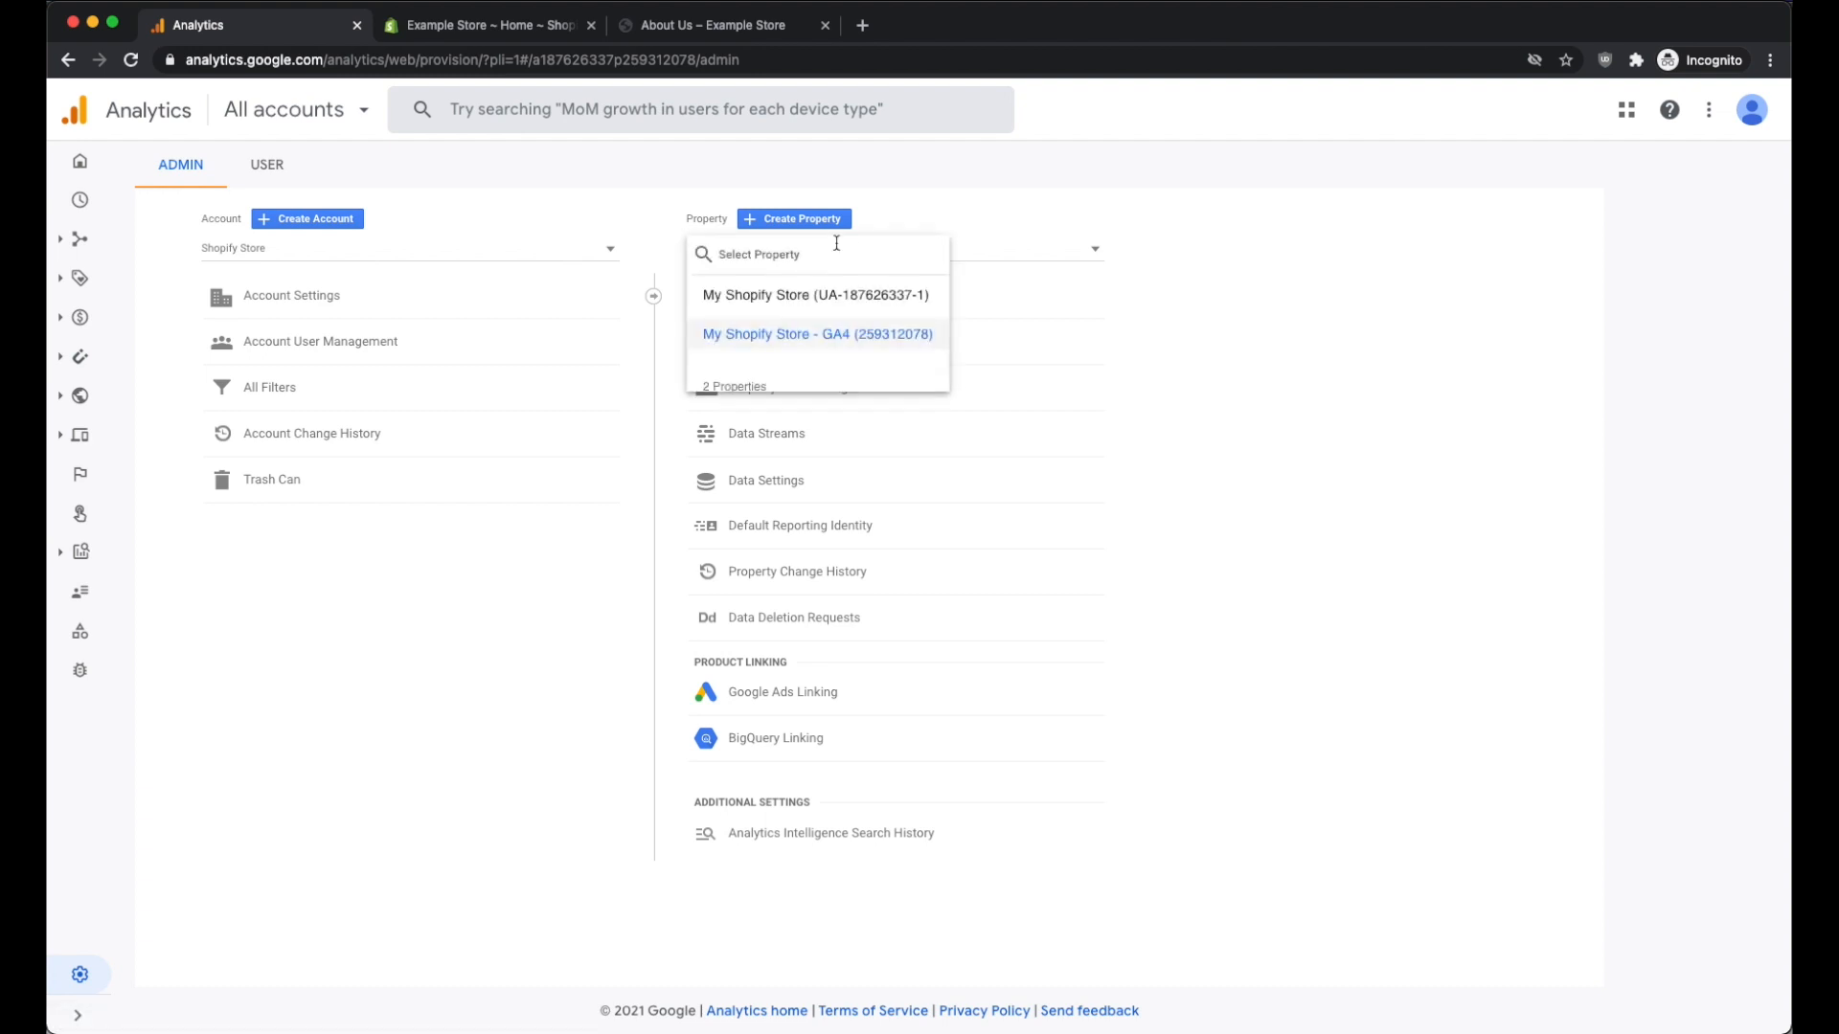
left_click(845, 337)
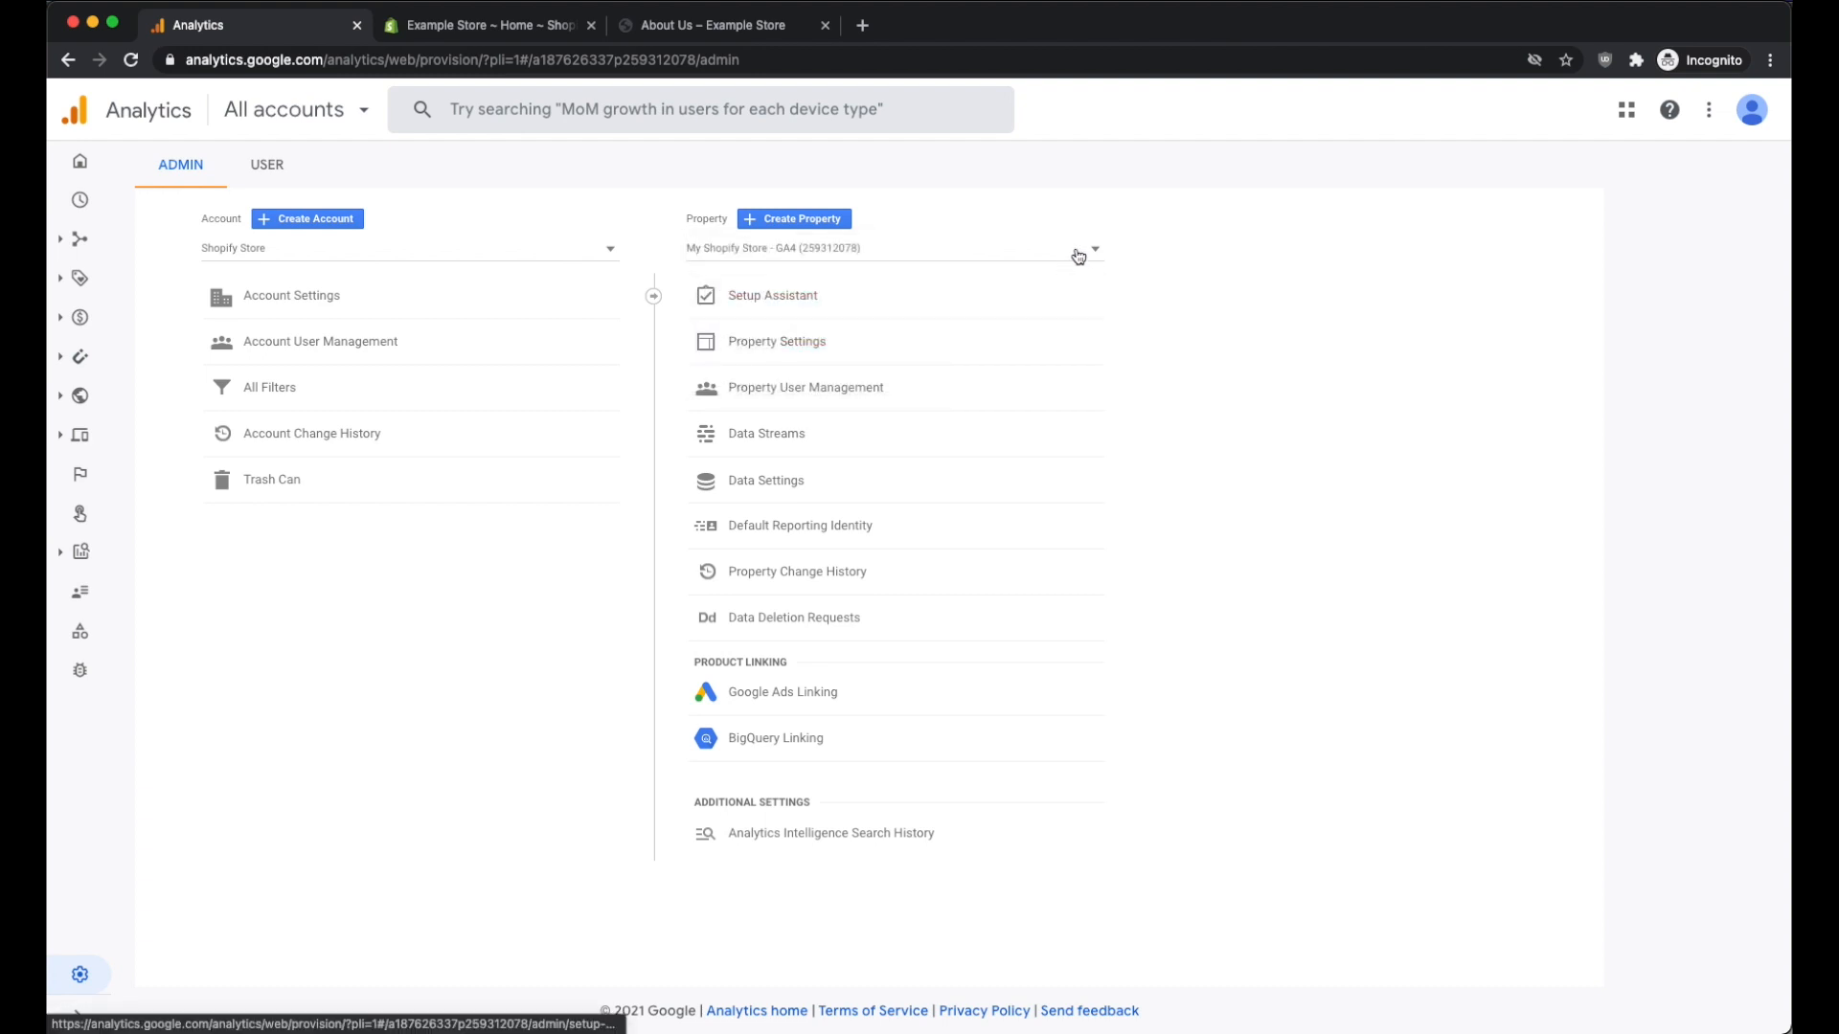
left_click(787, 305)
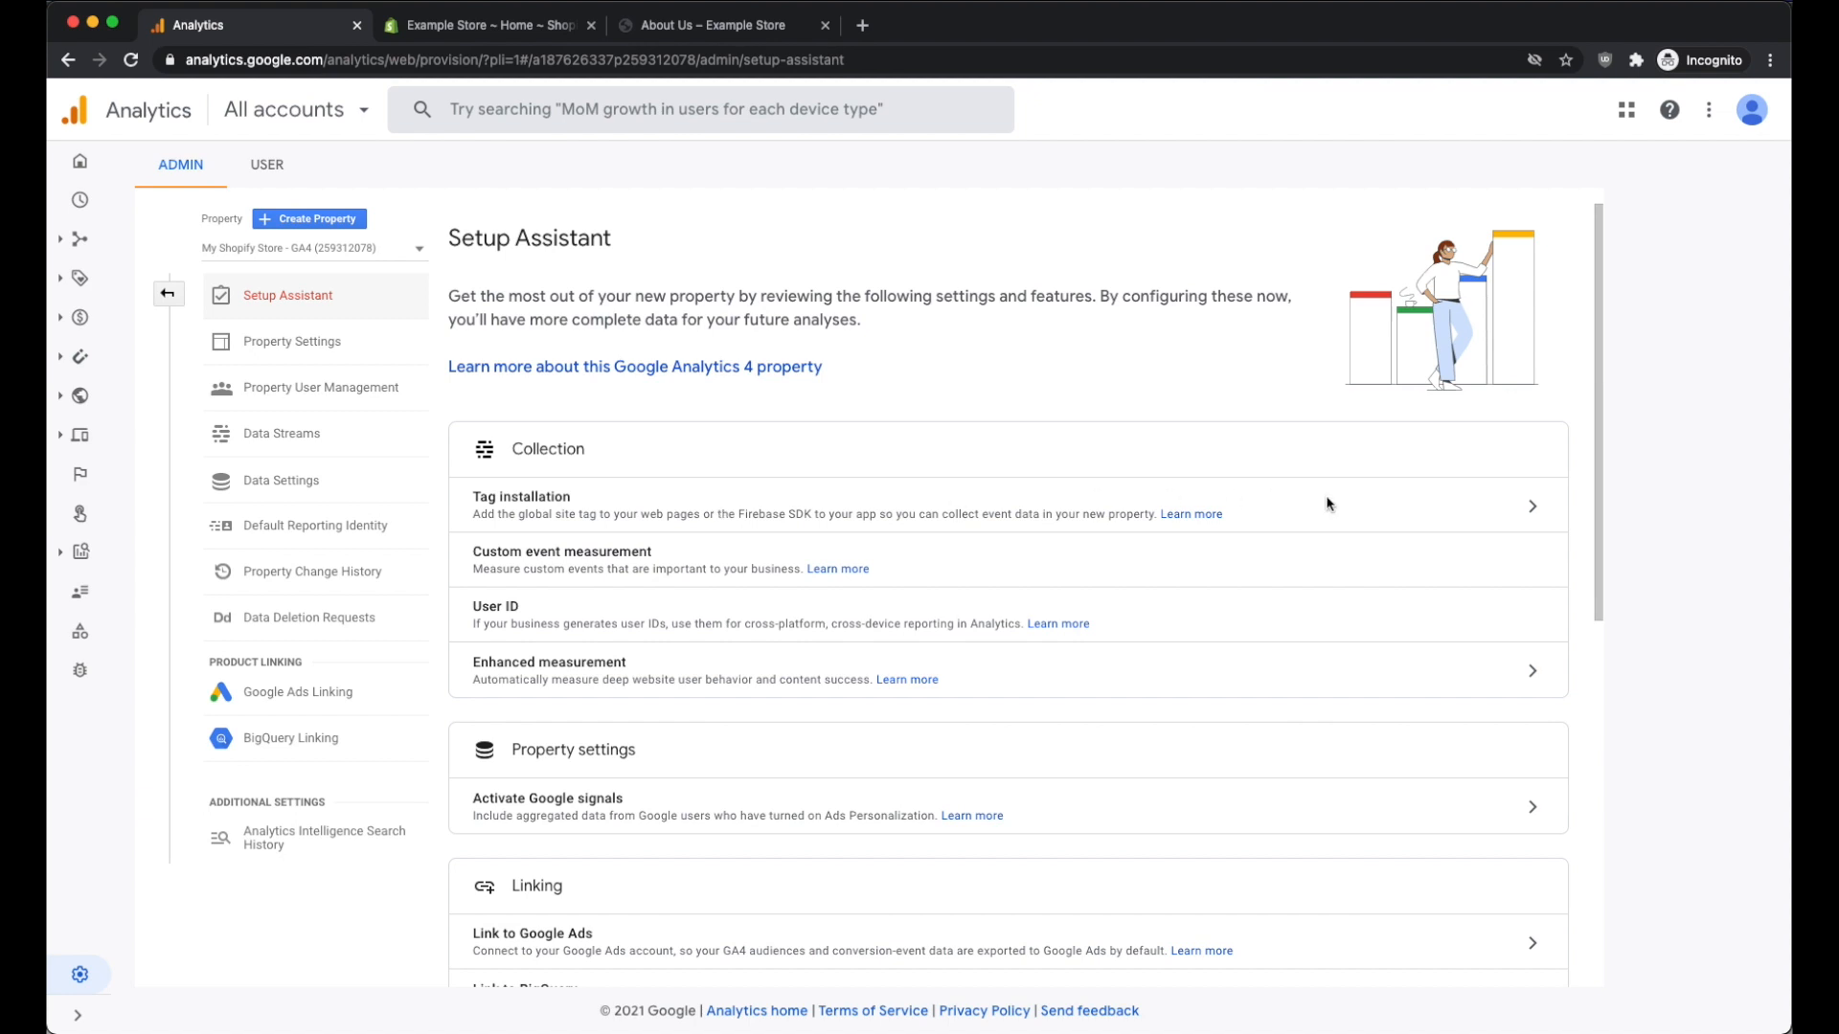
Step: Open the store's web data stream through the tag installation settings and expand its Global Site Tag (gtag.js) instructions
left_click(1532, 511)
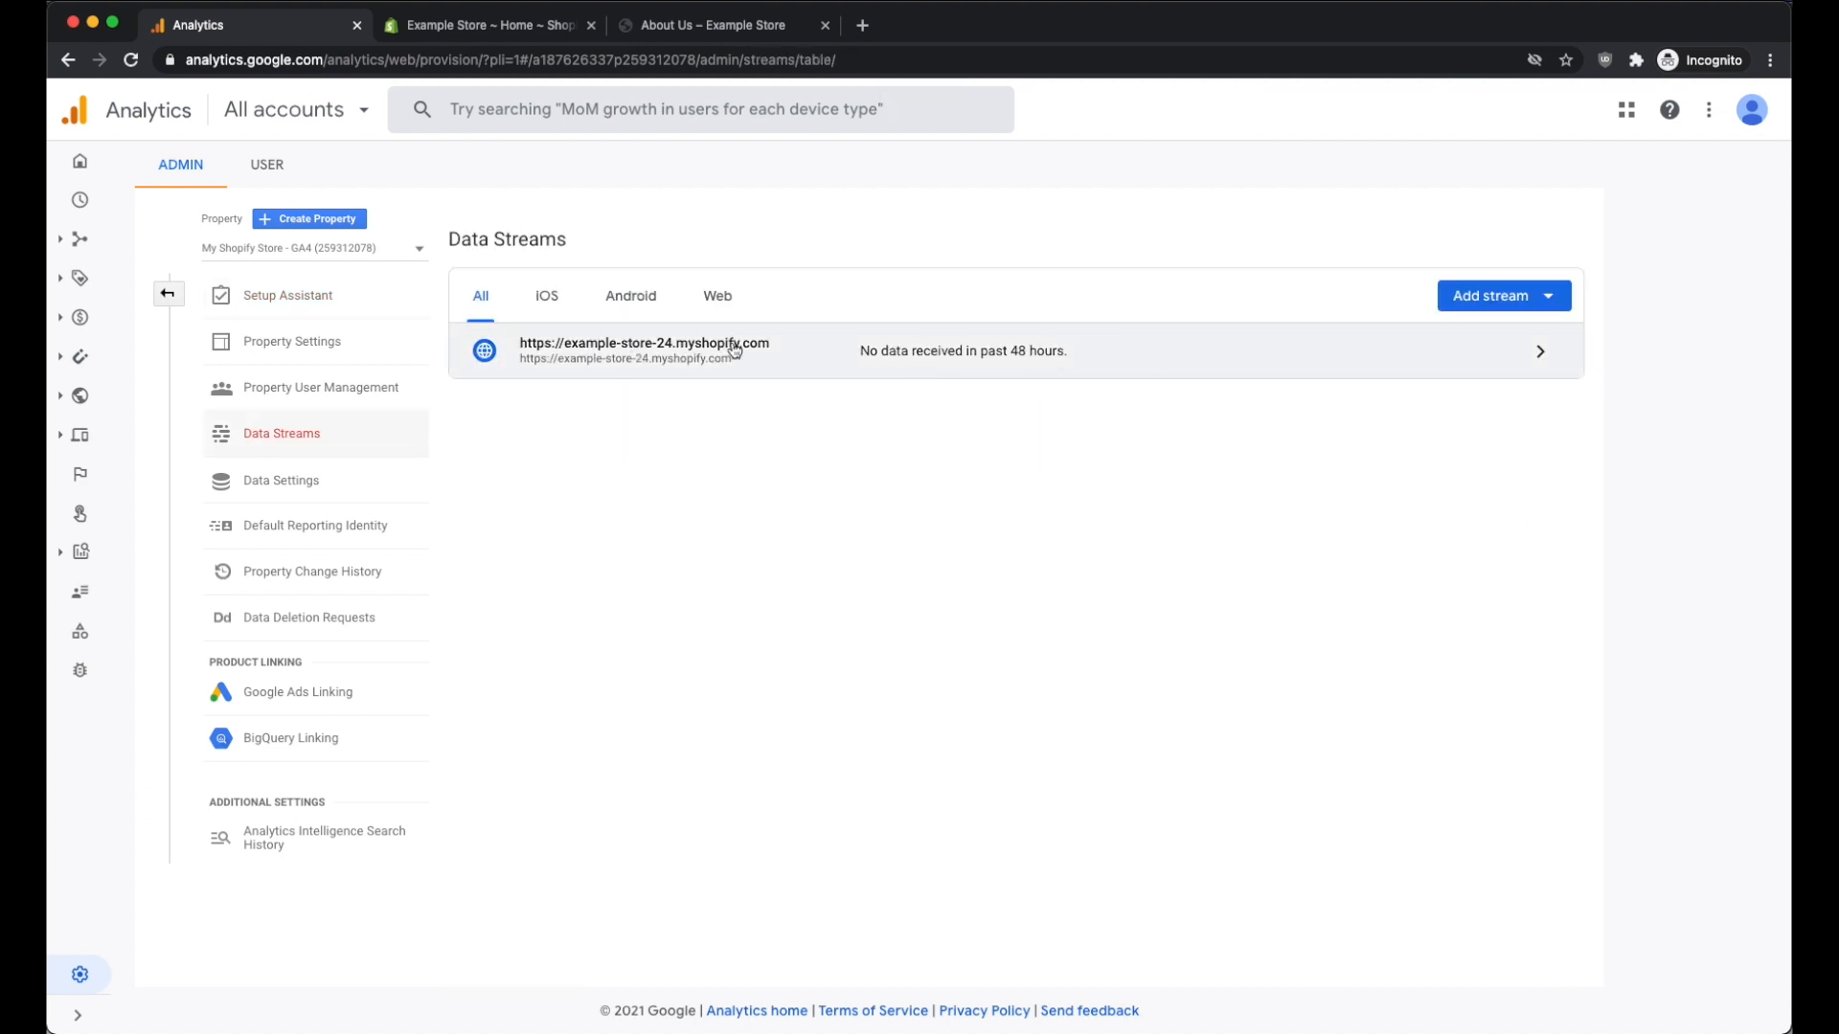
left_click(1544, 354)
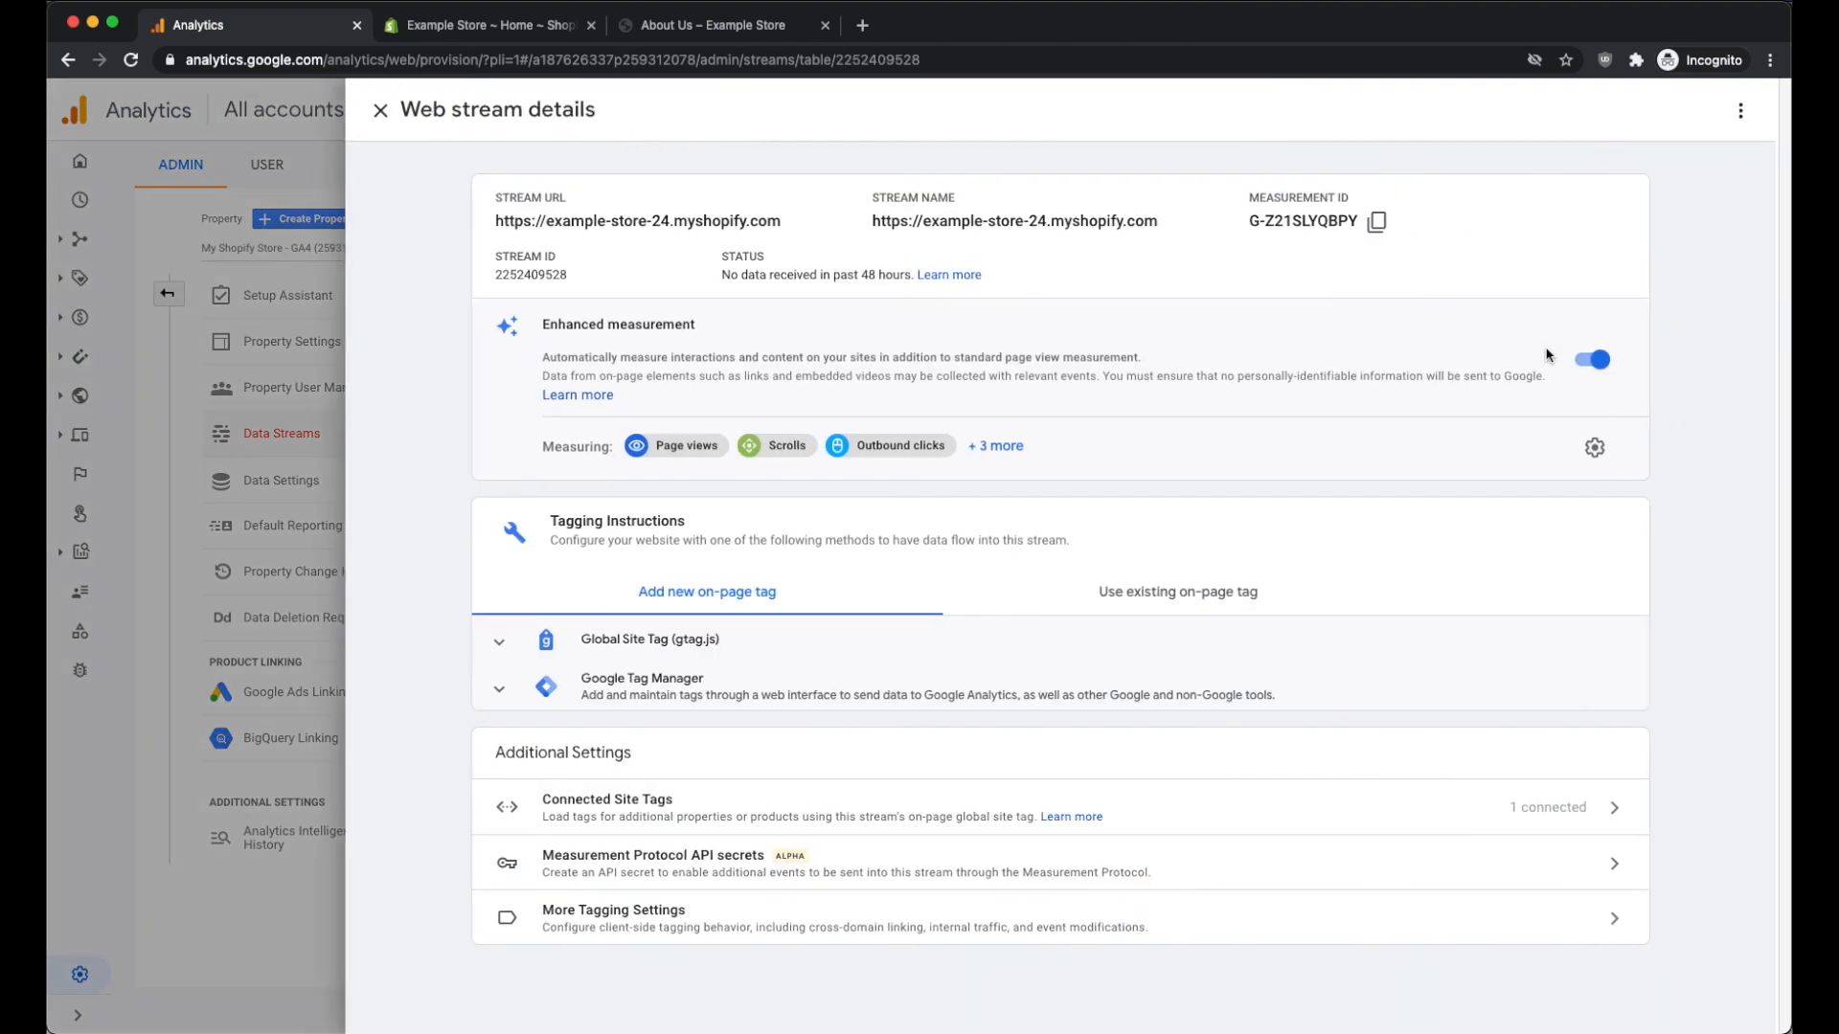
left_click_drag(548, 521, 723, 526)
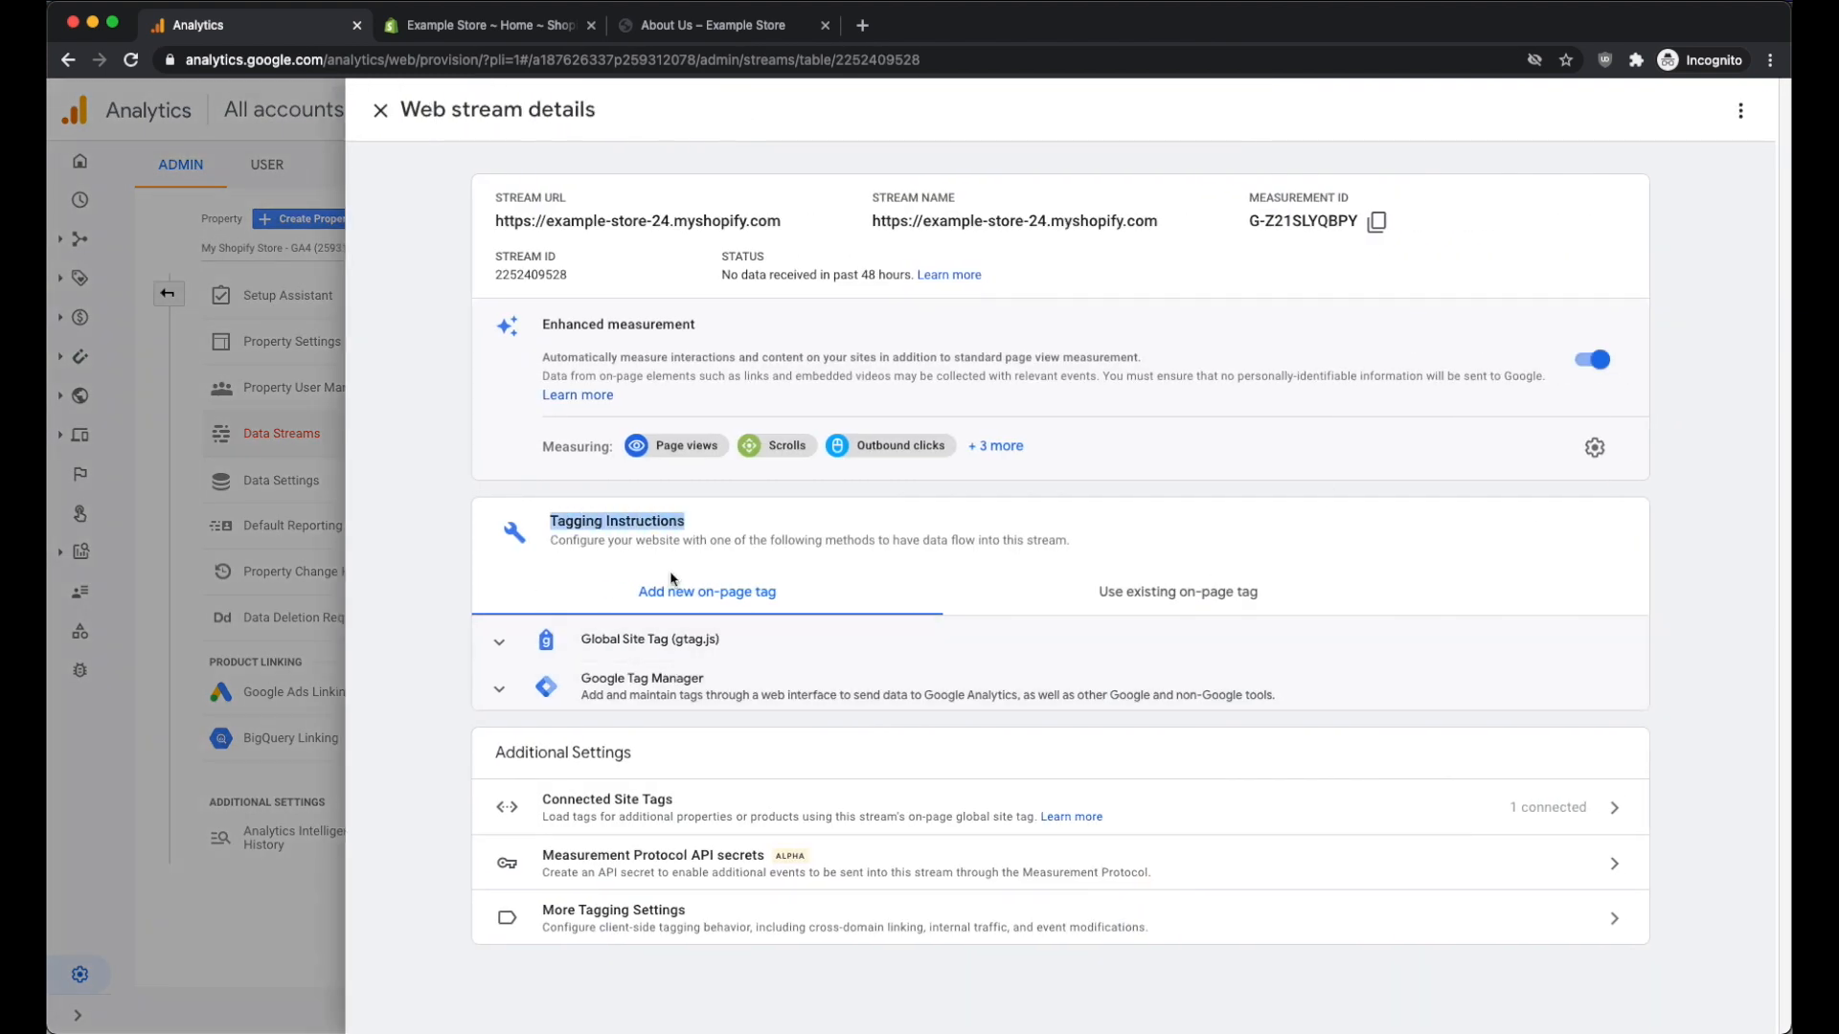
left_click(581, 649)
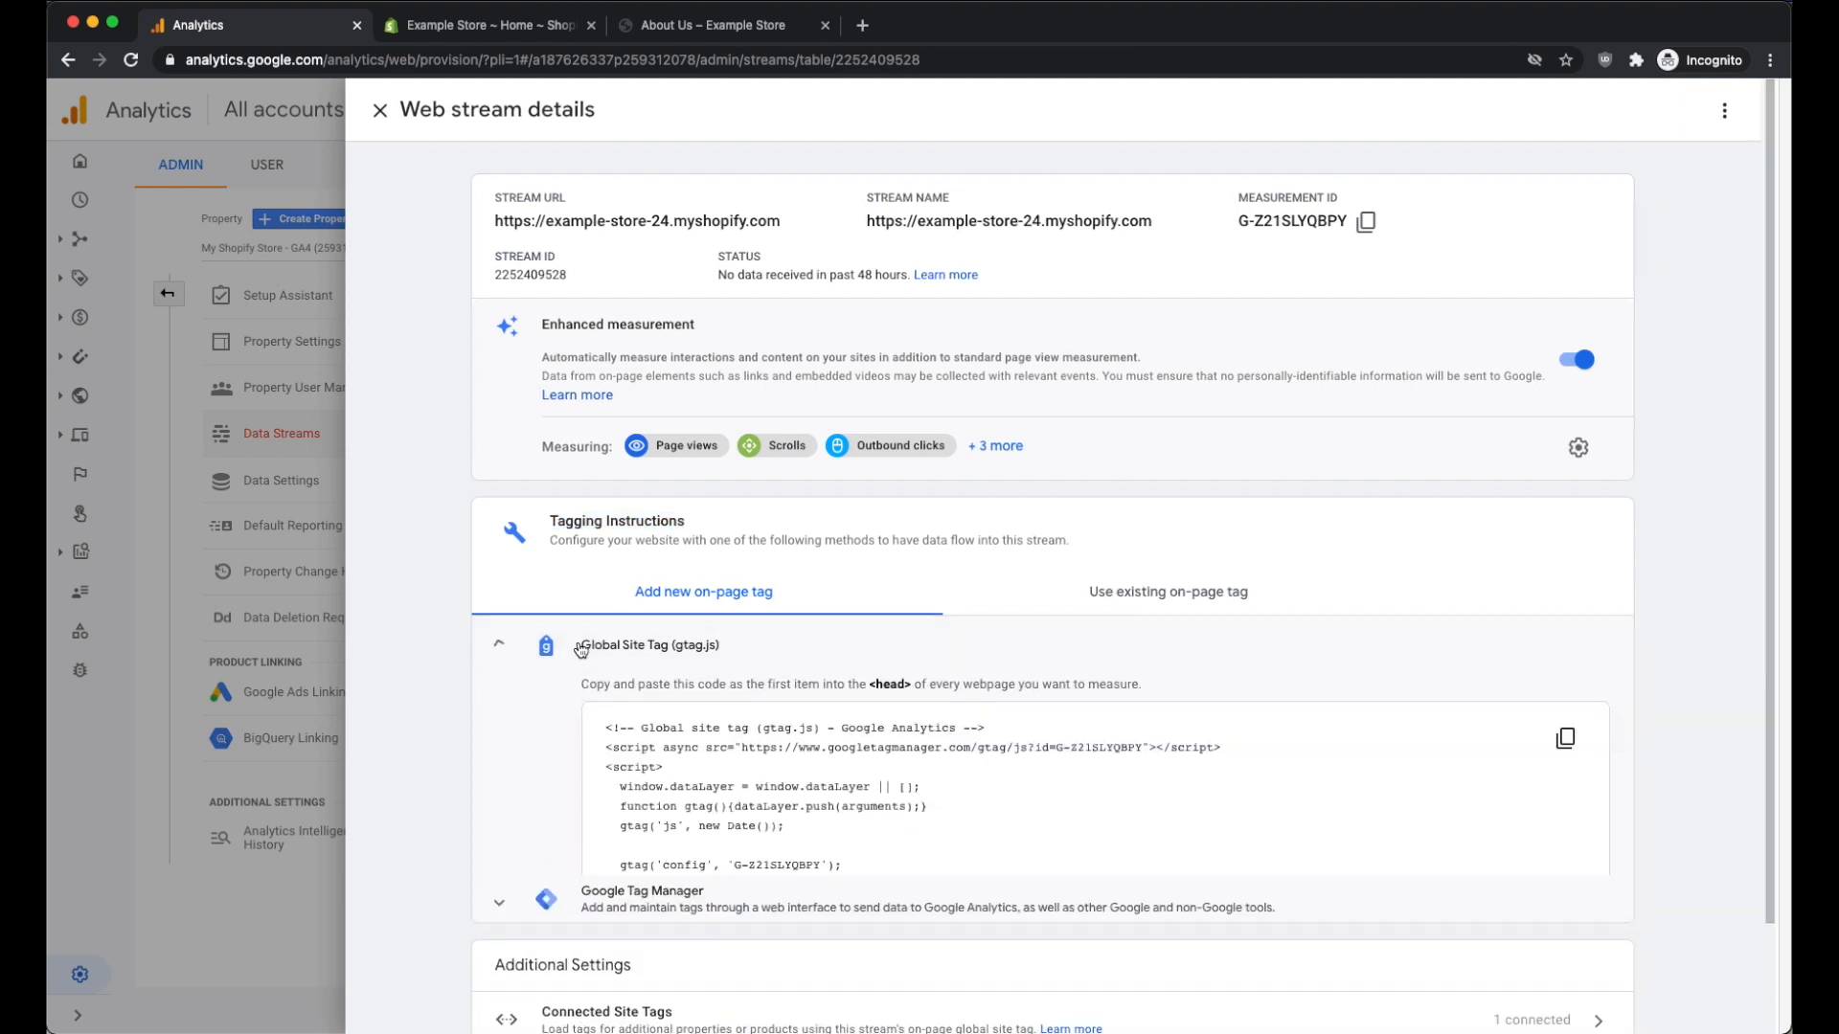